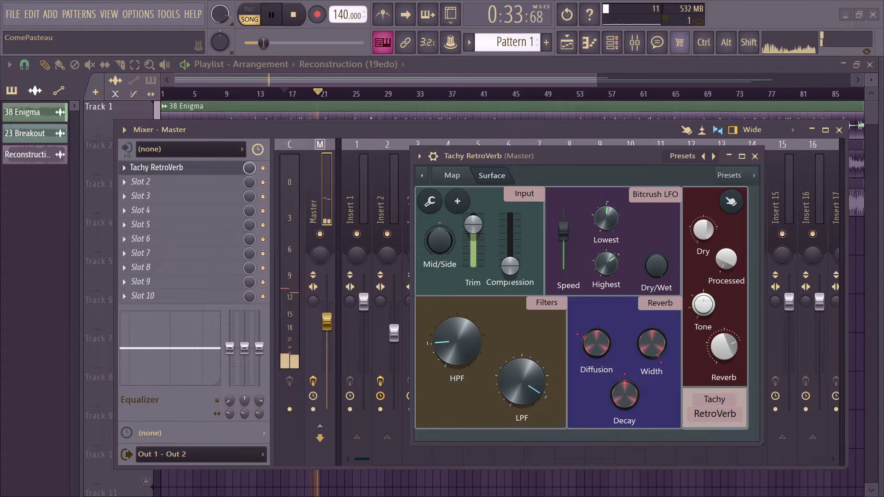
- During playback, lower the LPF cutoff, raise the HPF cutoff slightly and reduce the input Trim a little
drag(504, 370, 504, 382)
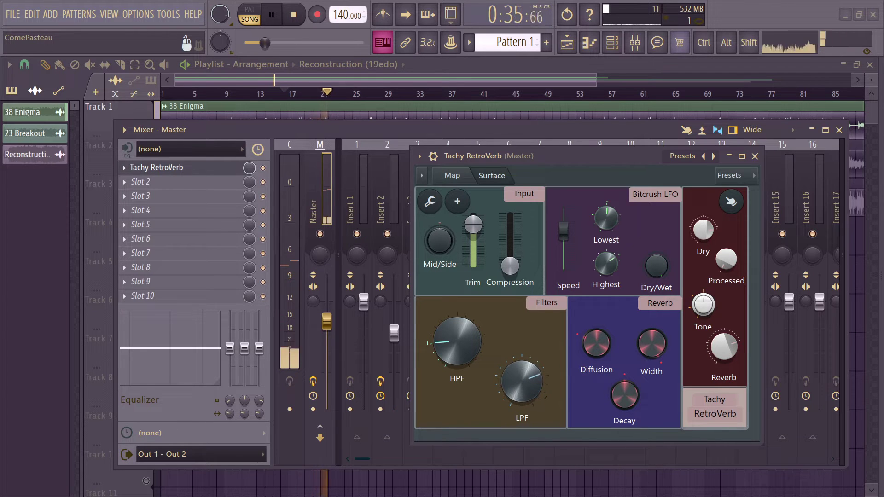
drag(457, 343, 457, 336)
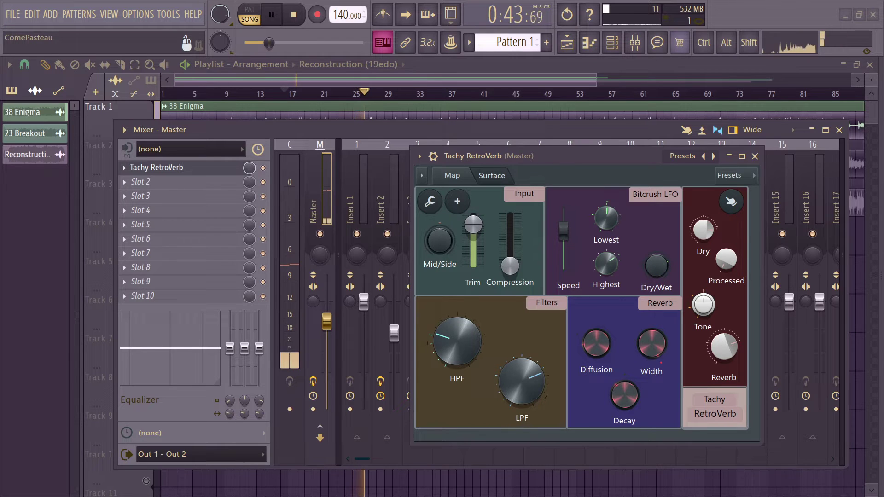
drag(473, 225, 473, 230)
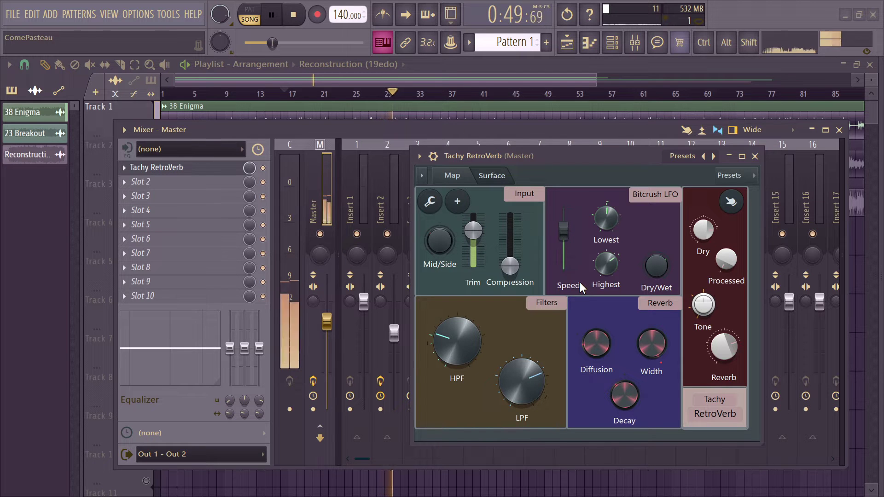
- Raise the Compression slider to about its middle, lower the LPF to about its midpoint, and stop playback
drag(510, 266, 509, 241)
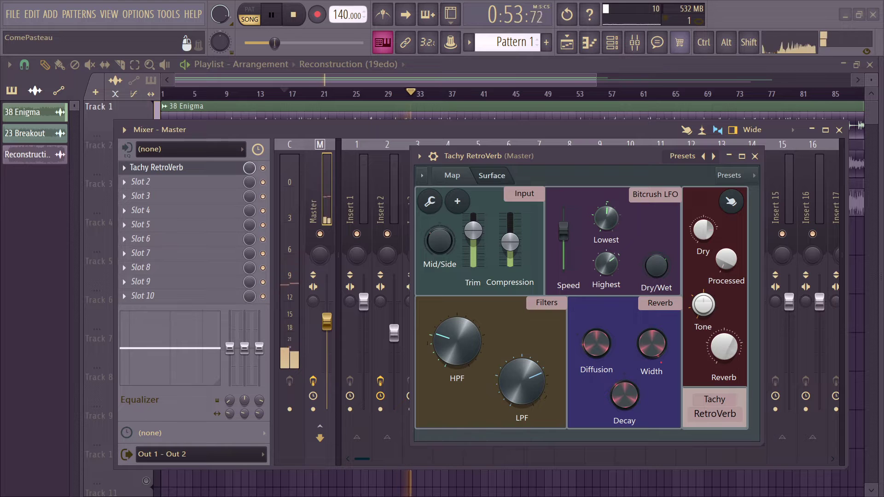
drag(522, 382, 559, 386)
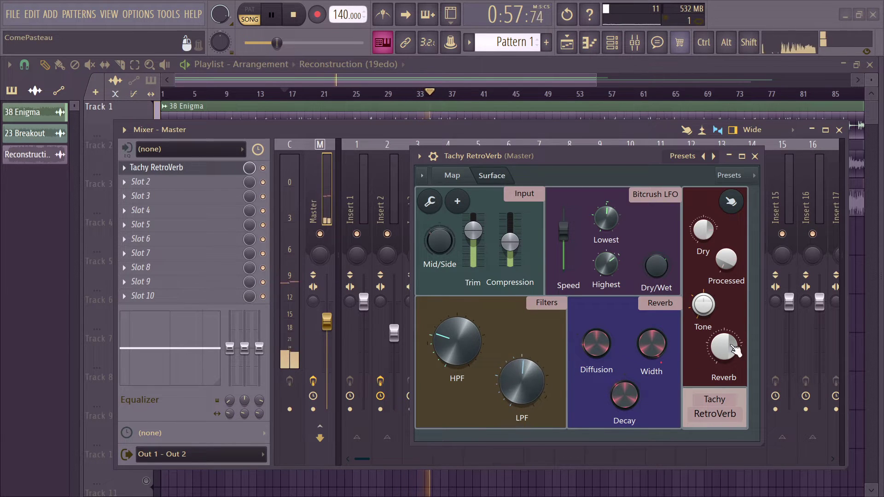
drag(518, 367, 517, 372)
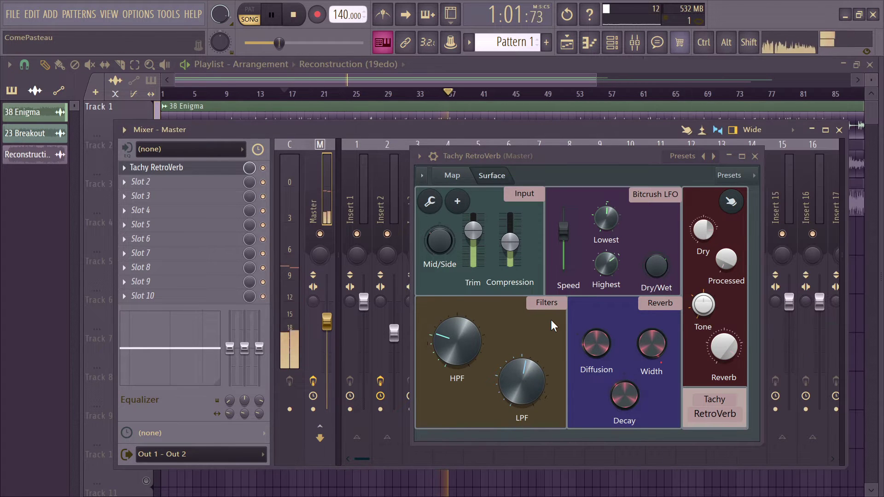
key(space)
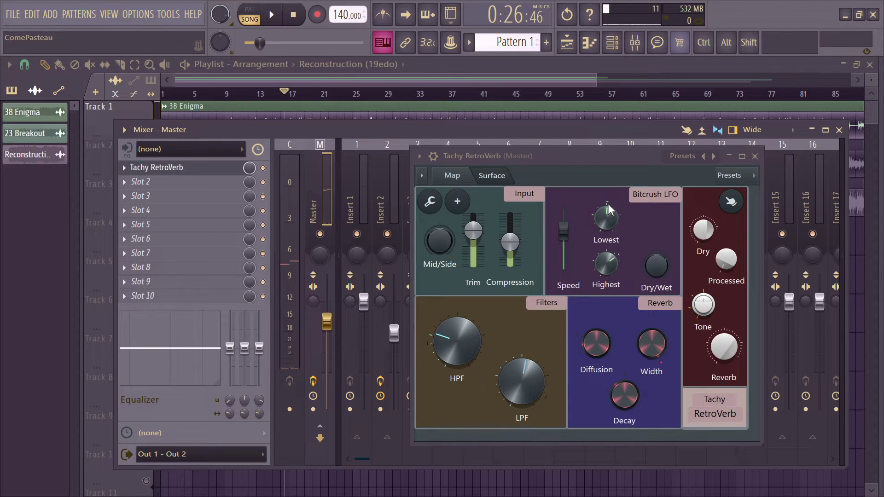
- Reset the Trim and Compression sliders in the Input section to their defaults
drag(546, 157, 449, 148)
right_click(341, 239)
click(364, 248)
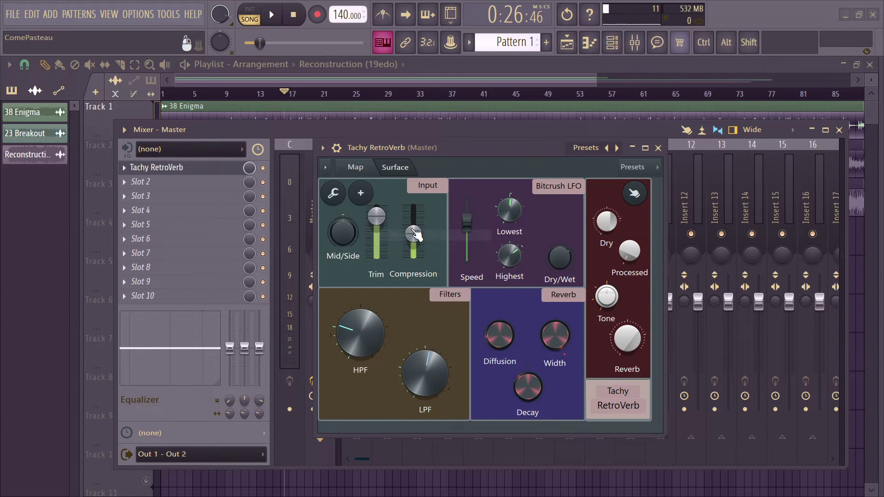
right_click(411, 232)
click(421, 239)
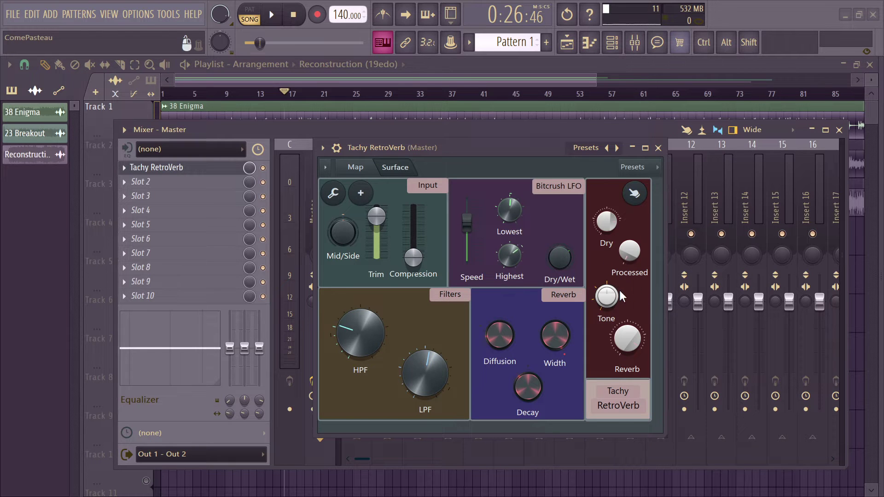
- Reset the Reverb knob to its default and raise the LPF cutoff again
right_click(636, 335)
click(648, 281)
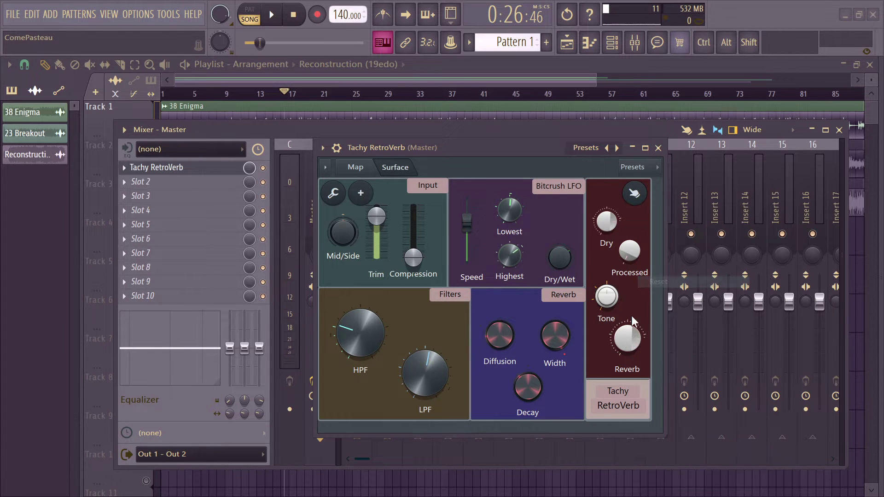
drag(435, 400, 435, 386)
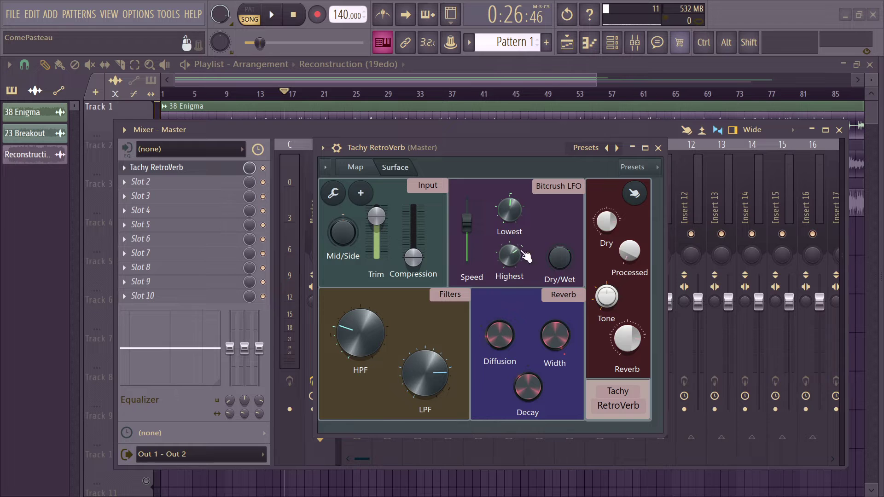
- Show the Map view of Tachy RetroVerb and enlarge its window to examine the module routing
drag(463, 149, 521, 156)
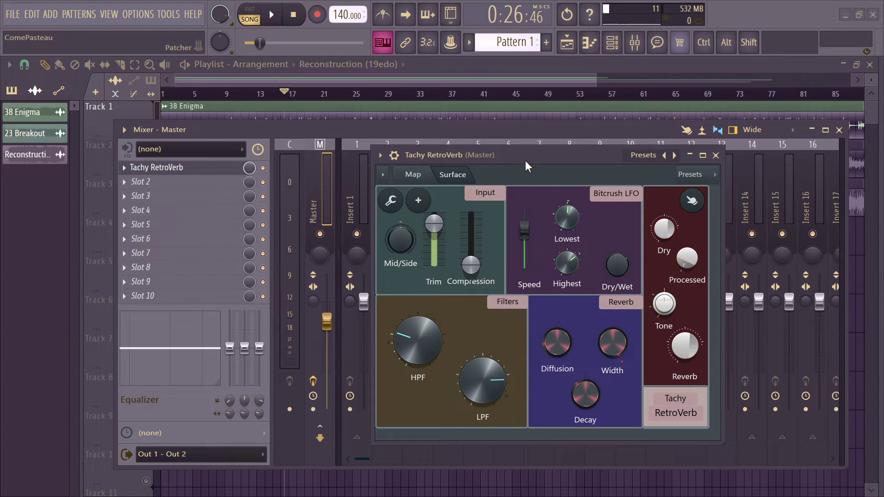
mouse_move(526, 154)
mouse_down()
mouse_move(501, 155)
mouse_move(556, 146)
mouse_move(540, 145)
mouse_up()
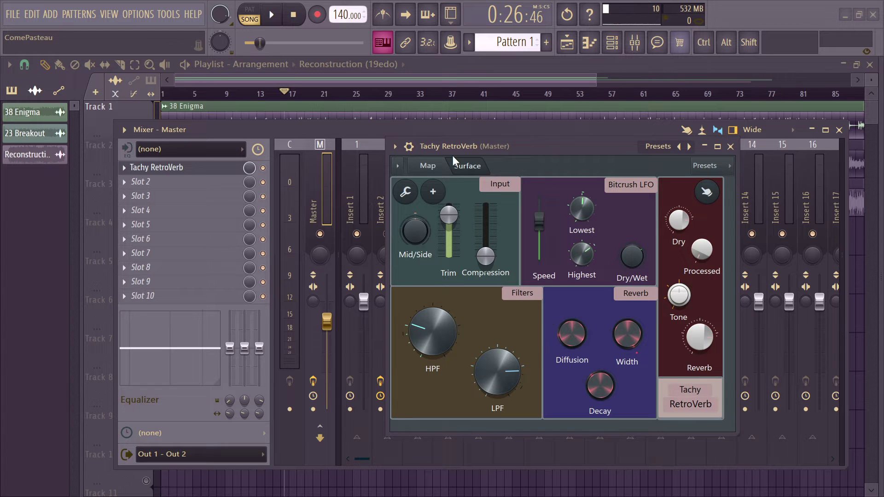
click(428, 166)
drag(447, 149, 171, 98)
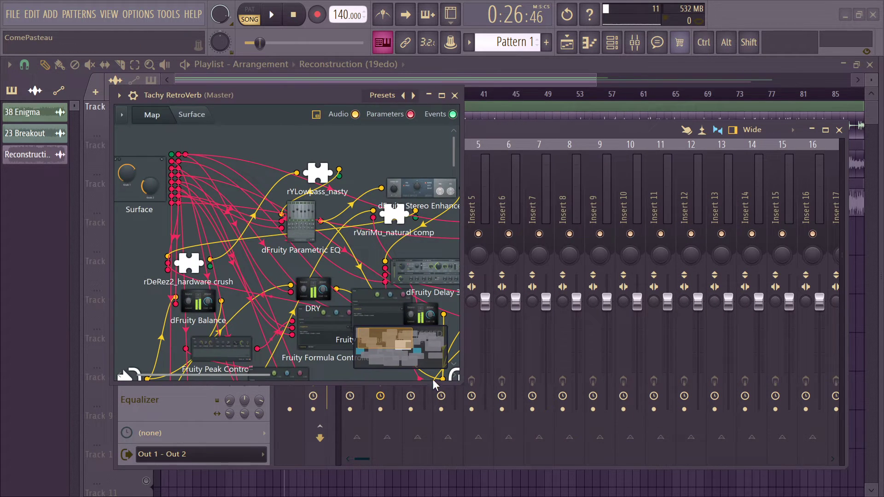
drag(460, 382, 743, 473)
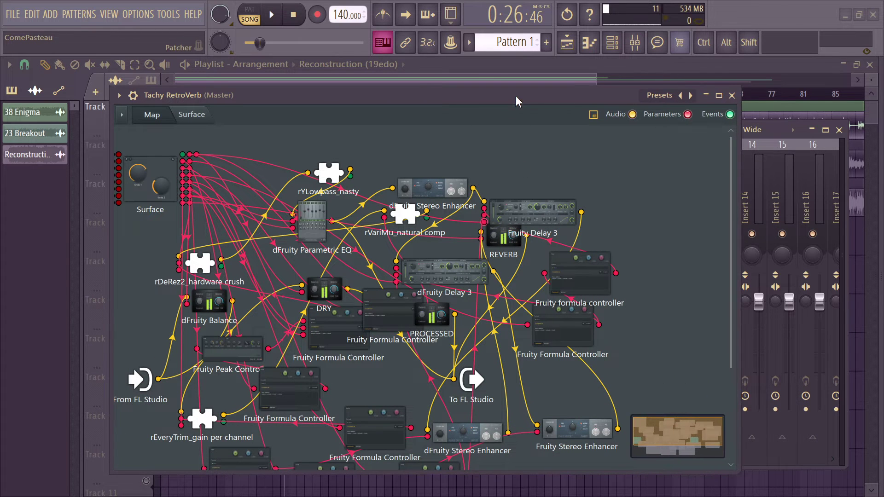
drag(515, 95, 526, 52)
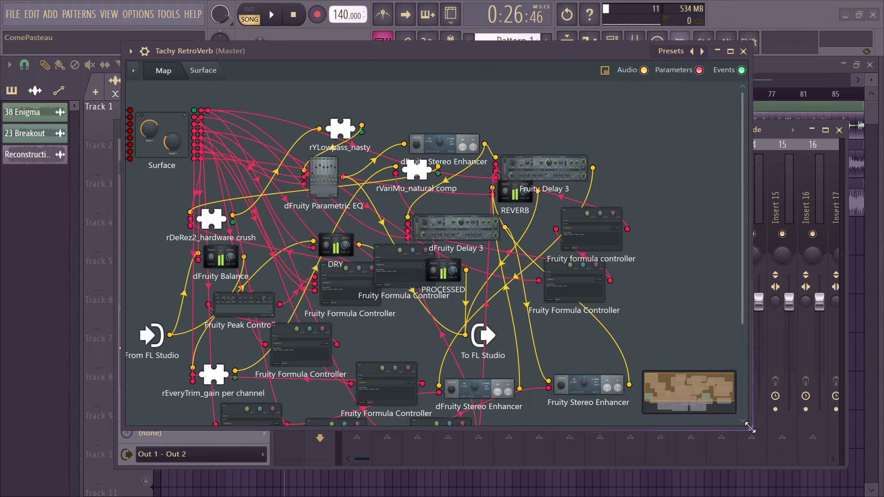
drag(750, 427, 756, 454)
- Return to the Surface view and reposition the effect window so the playlist's track area is accessible
click(204, 70)
drag(332, 56, 404, 84)
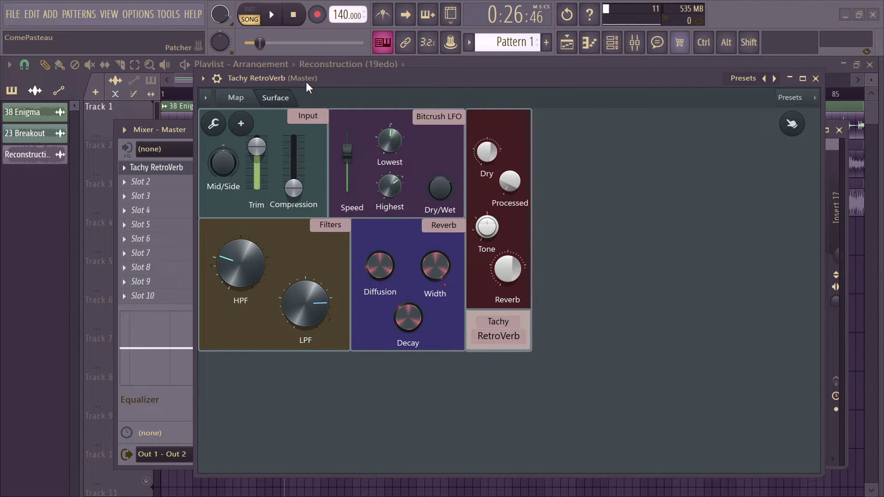
drag(306, 82, 328, 101)
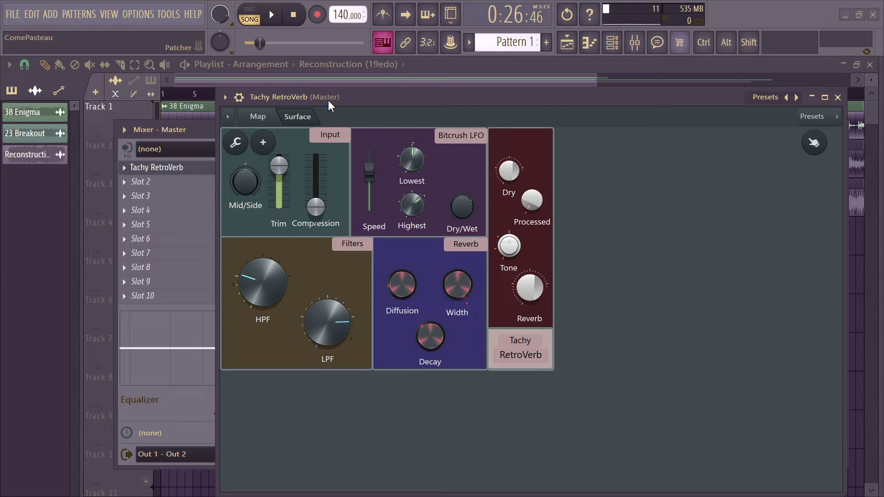
drag(328, 100, 394, 134)
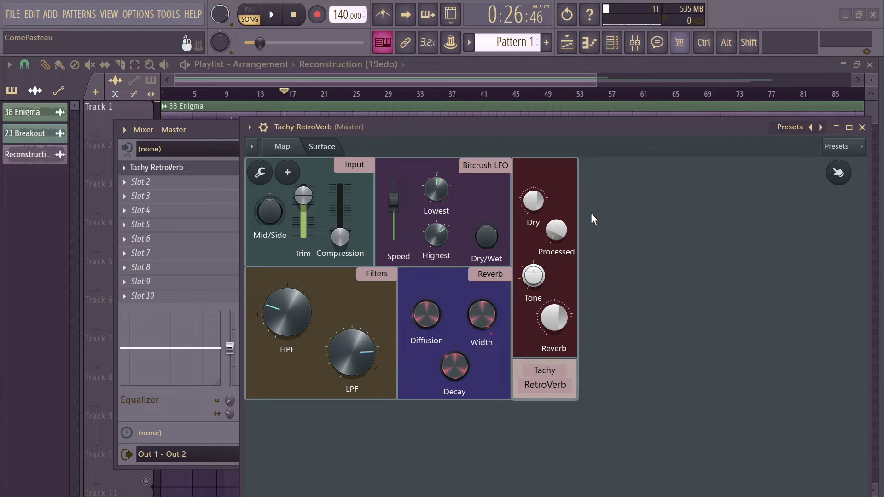
drag(543, 131, 492, 110)
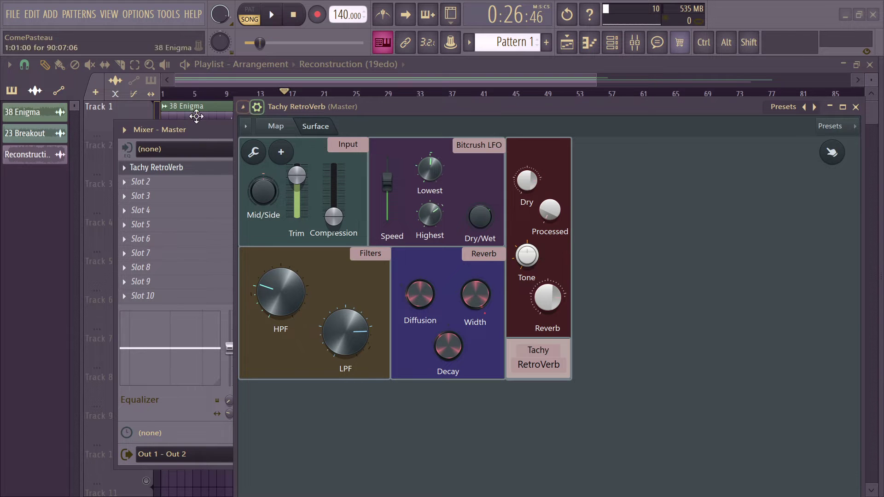
- Solo Track 3 with the Reconstruction (19edo) clip, play it while turning the Dry level down, and stop playback
right_click(146, 210)
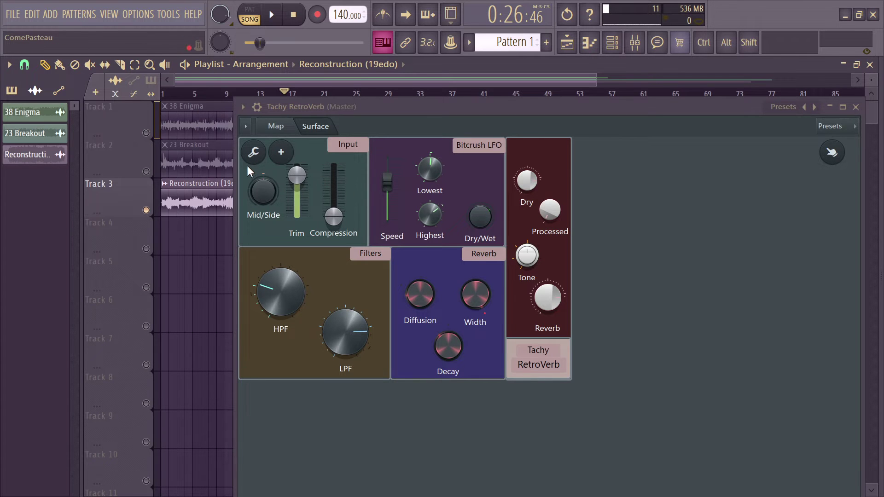
key(space)
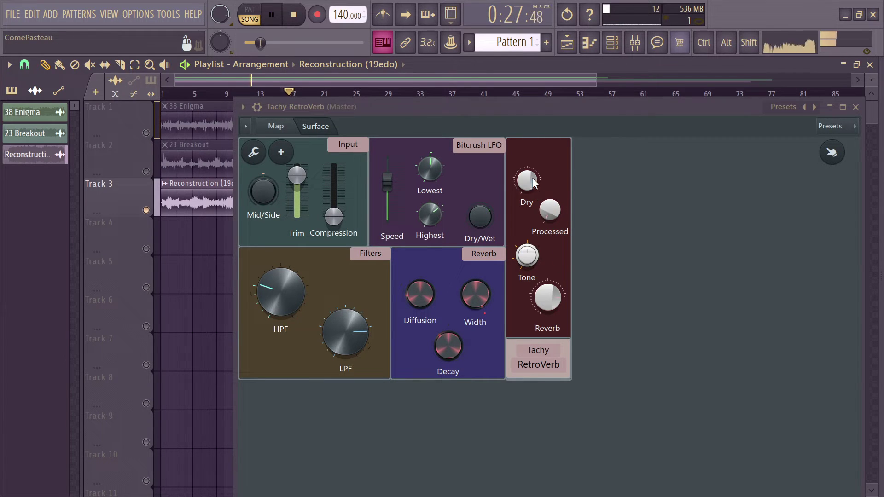
drag(528, 181, 530, 188)
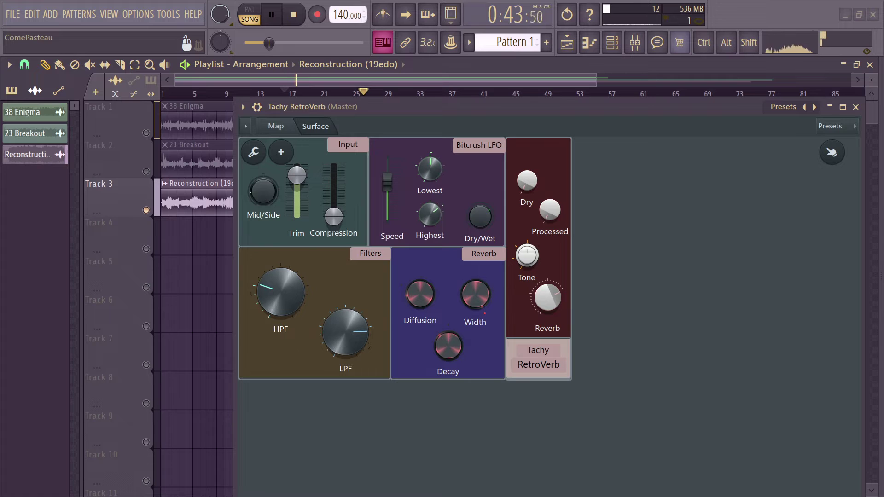
key(space)
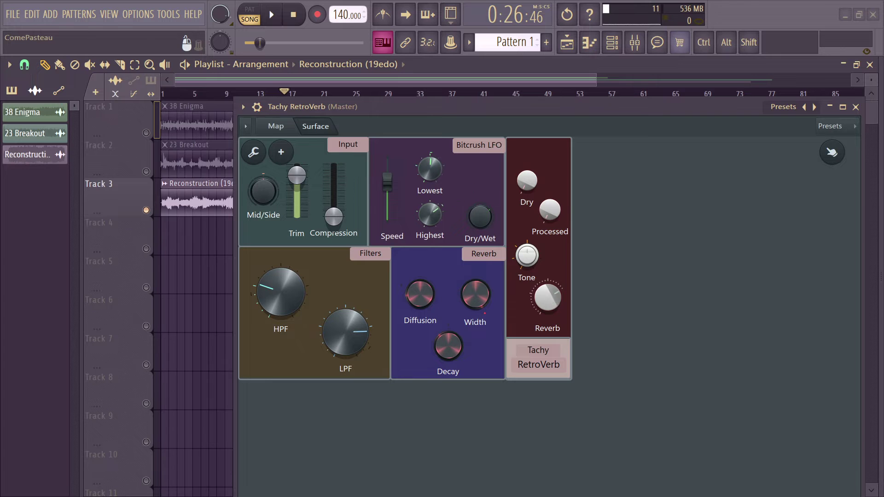
- Reset the Reverb knob and the input Trim slider to their default values
right_click(549, 294)
click(564, 282)
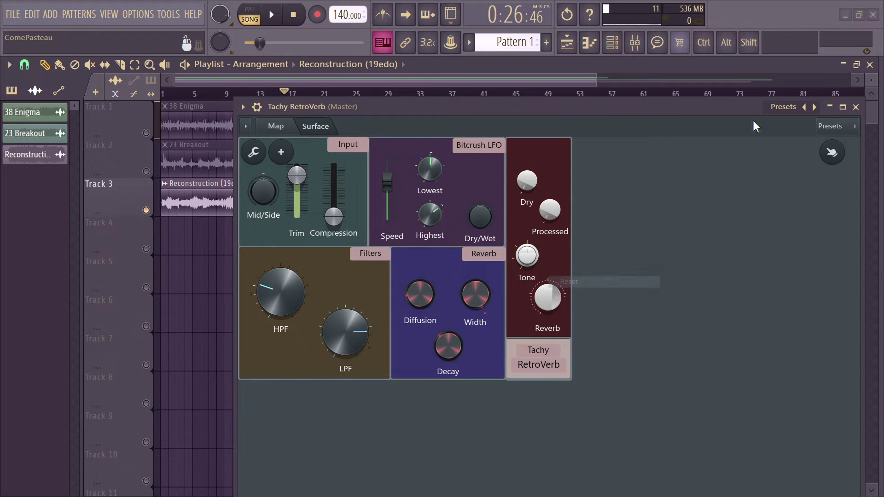
drag(499, 109, 504, 133)
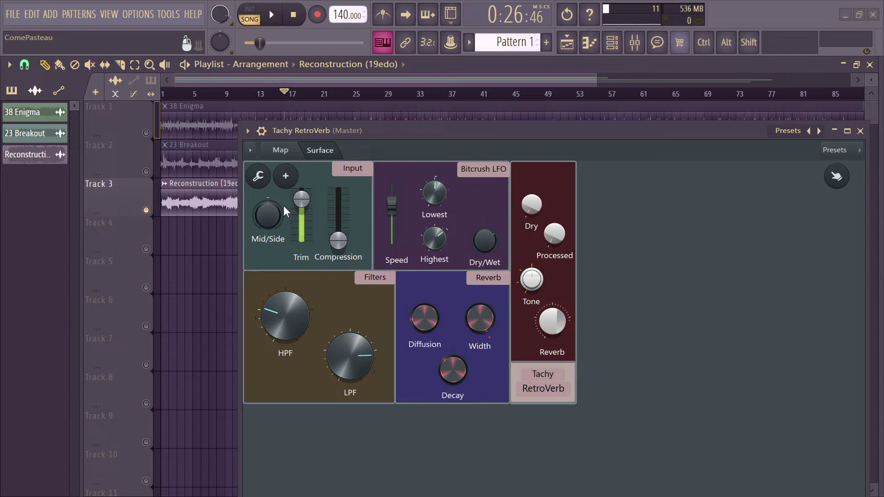
drag(297, 208, 302, 199)
right_click(310, 210)
click(356, 198)
- Solo Track 1 with the 38 Enigma clip and place the effect window back over the playlist
drag(347, 132, 455, 184)
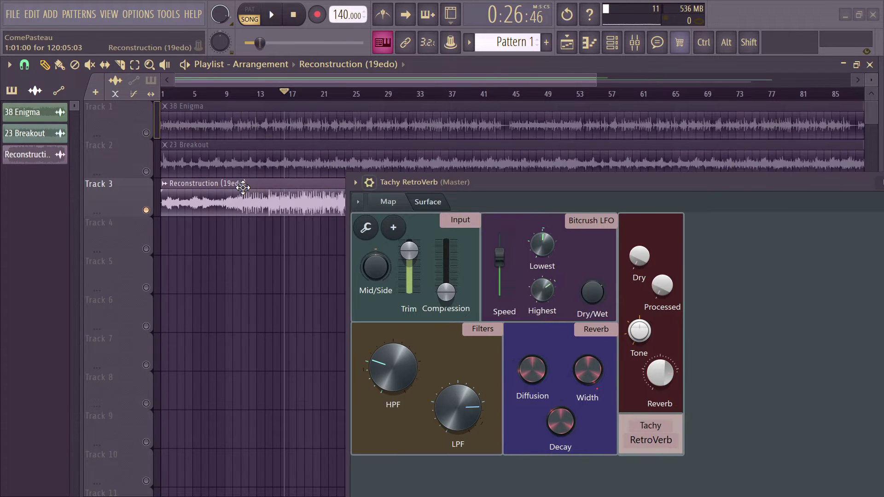
click(254, 106)
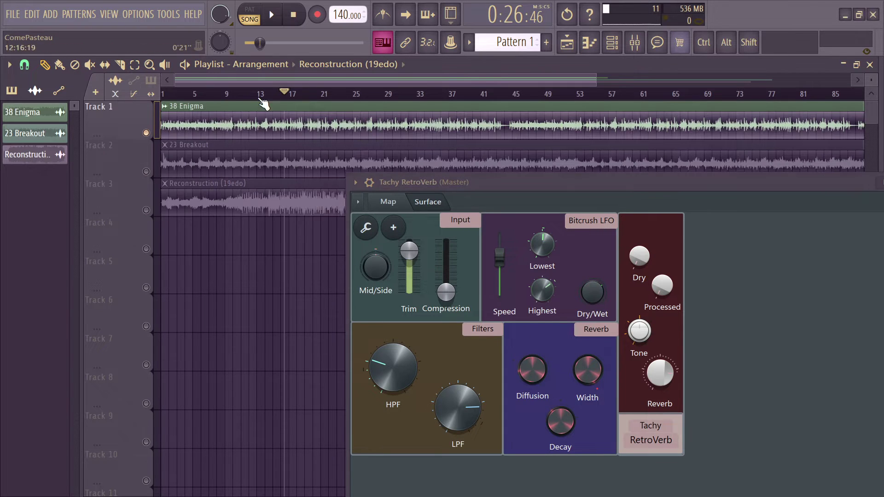
drag(414, 179, 254, 125)
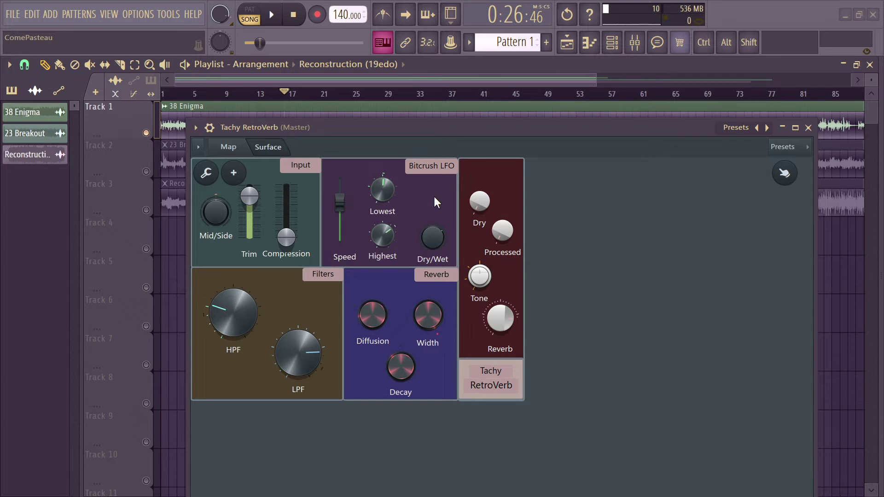
drag(434, 128, 441, 123)
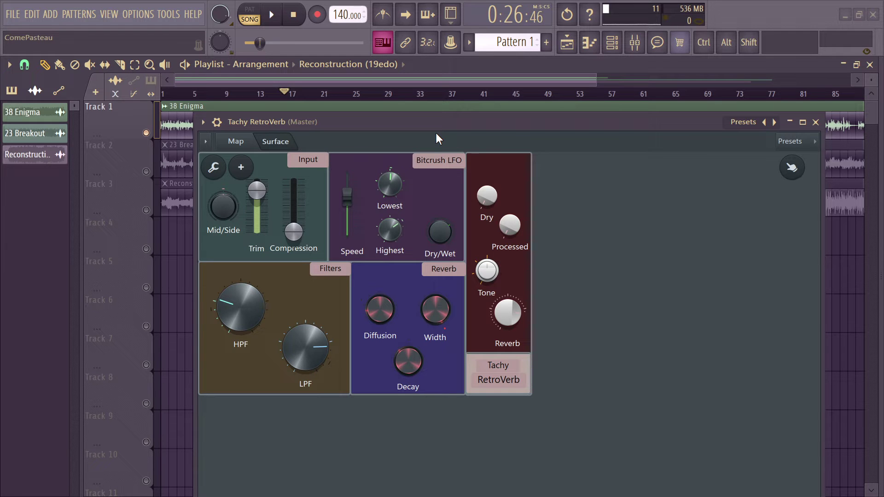
- Play the soloed 38 Enigma track and raise the Reverb knob
key(space)
right_click(542, 282)
key(Escape)
drag(516, 315, 516, 300)
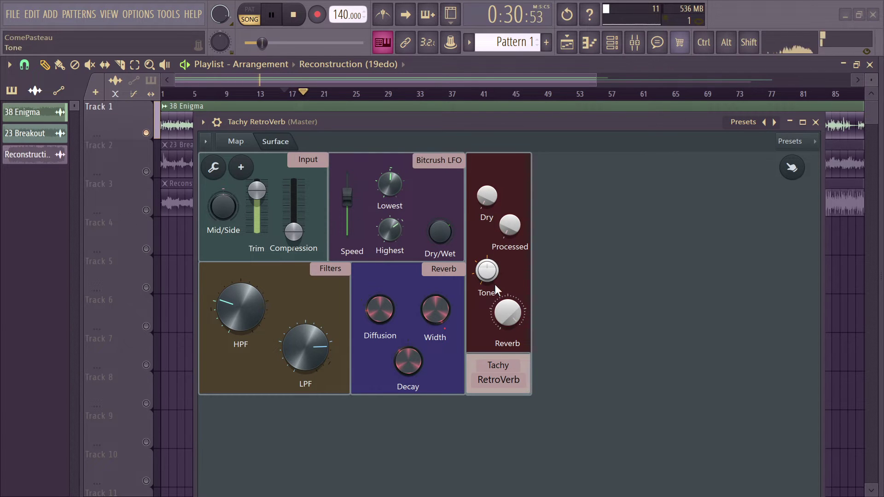
- Raise the input Trim slightly and the Compression slider to near its upper end, and stop playback
drag(257, 190, 257, 184)
drag(293, 231, 293, 195)
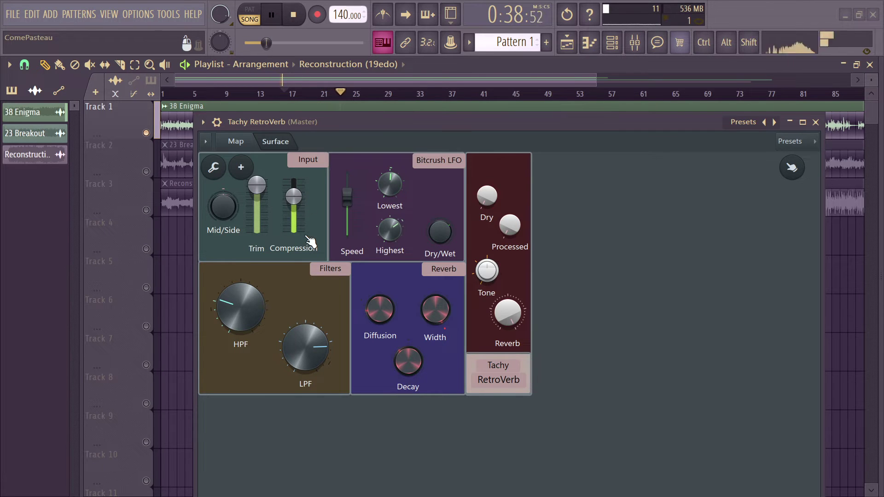
drag(305, 231, 305, 227)
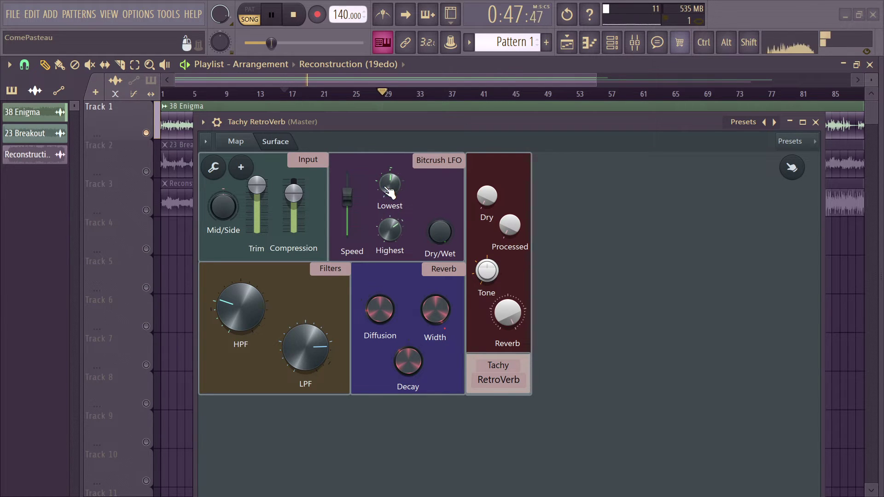
key(space)
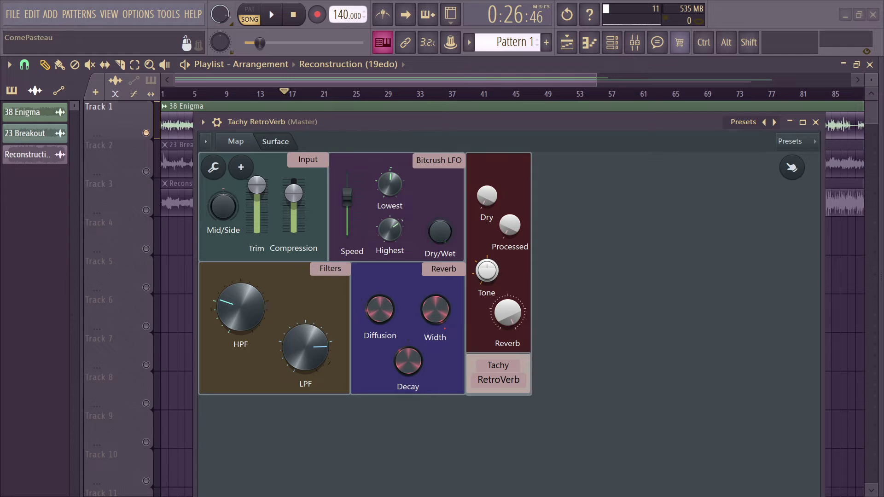
drag(350, 121, 402, 146)
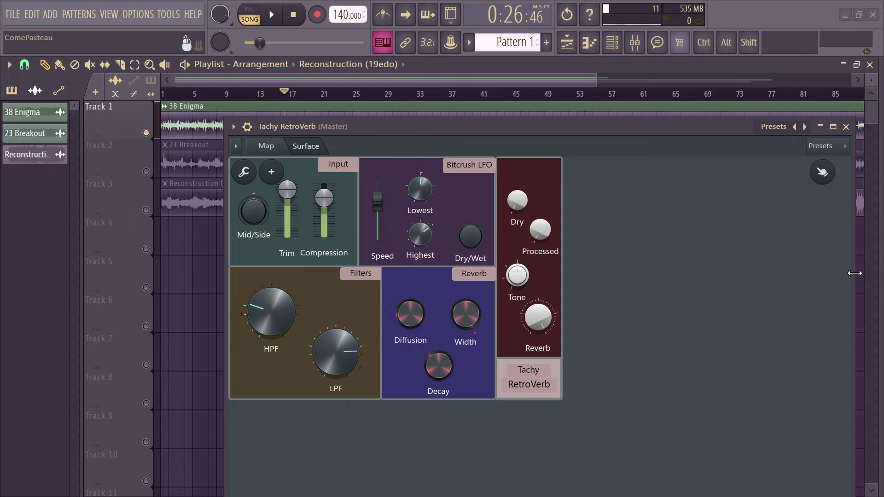
- Narrow the effect window, place it higher over the playlist, and solo Track 3 with the Reconstruction clip
drag(854, 273, 811, 276)
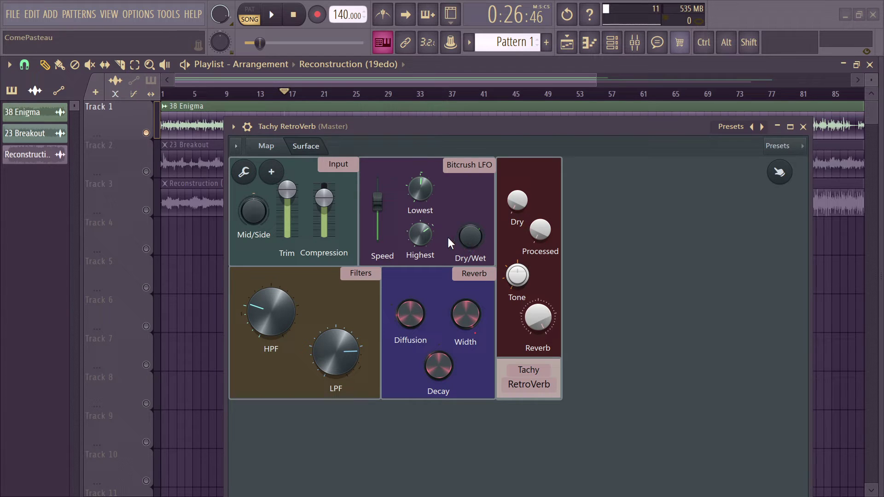
drag(411, 134, 410, 113)
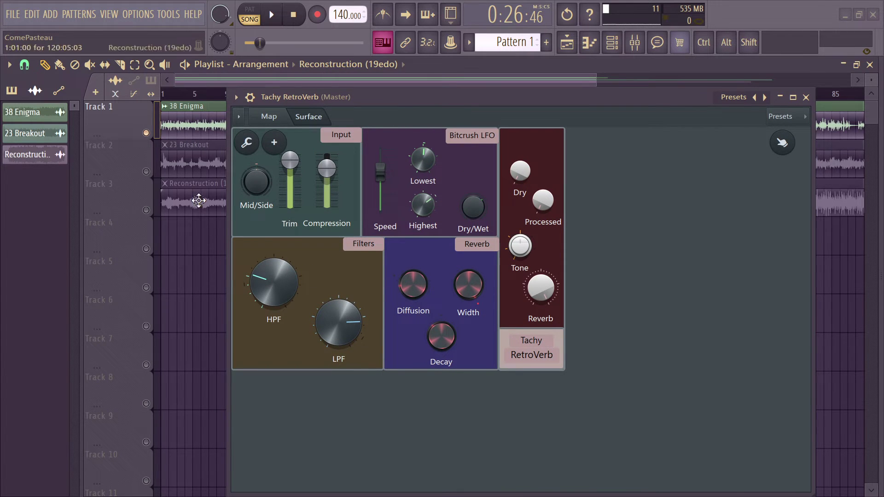
click(147, 210)
- Set the playback position near bar 27, place the effect window back over the playlist, and play the soloed track
mouse_move(347, 96)
mouse_down()
mouse_move(363, 113)
mouse_move(419, 237)
mouse_move(380, 234)
mouse_move(395, 154)
mouse_move(364, 156)
mouse_up()
click(372, 94)
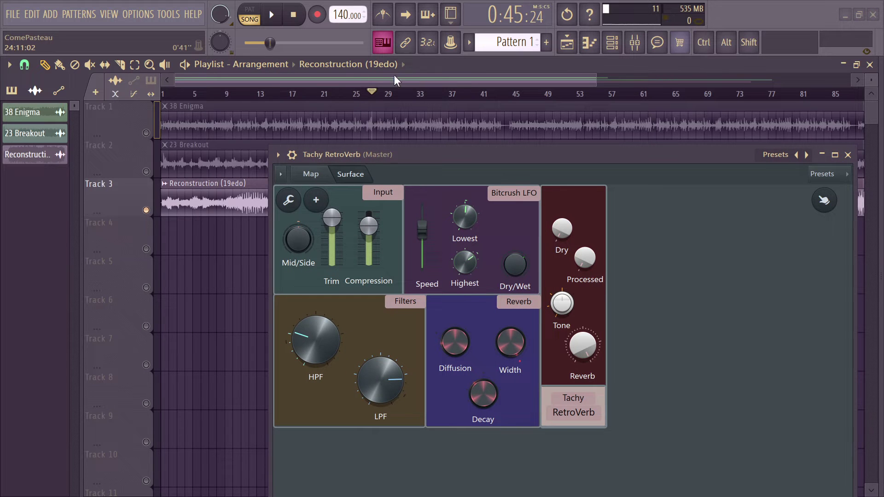
drag(516, 156, 466, 111)
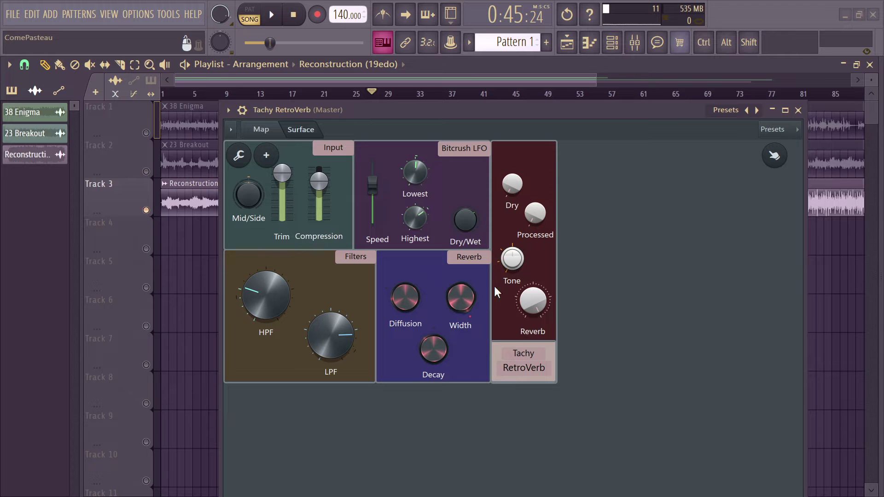
key(space)
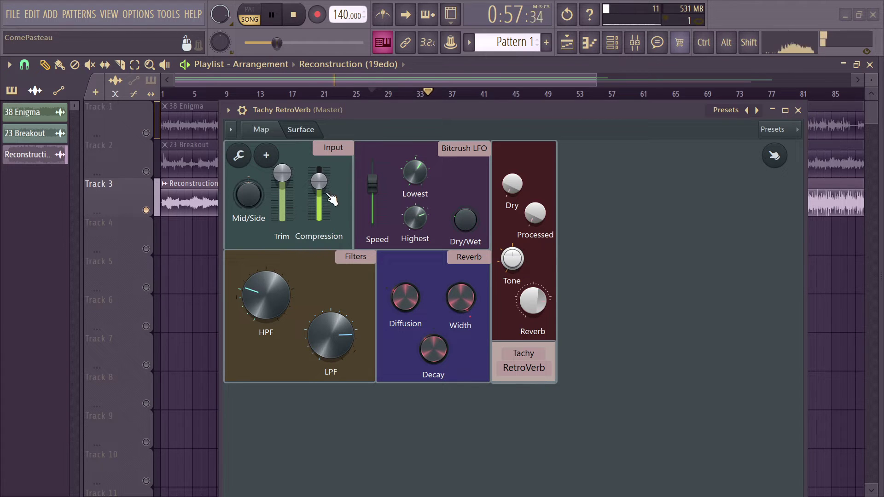
- Lower the Compression slider to about the middle and reset the Dry knob while the track plays
drag(319, 182, 319, 192)
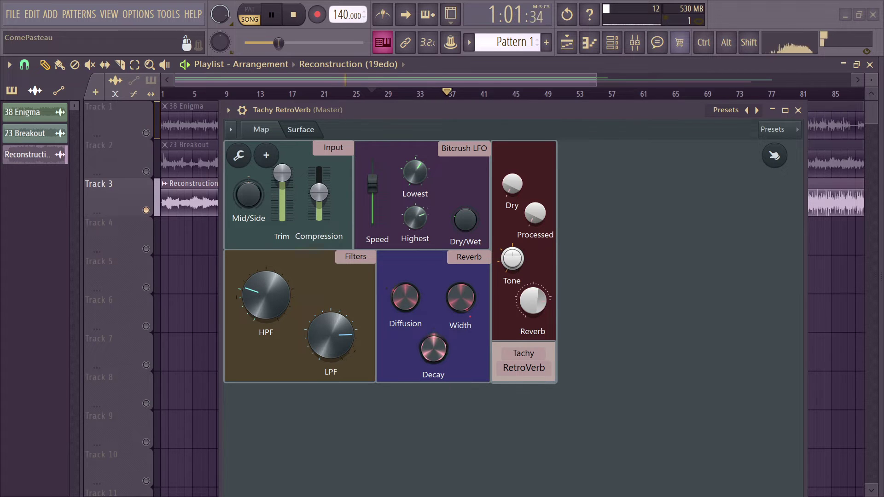
right_click(516, 189)
click(522, 197)
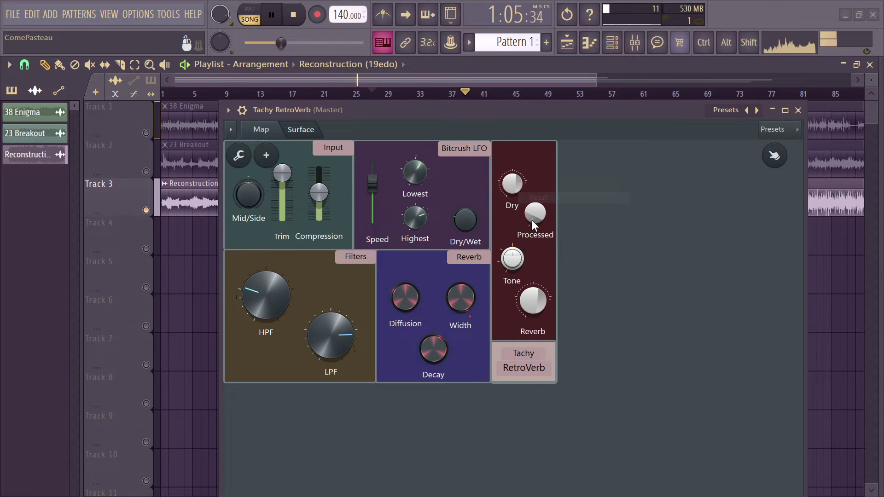
- Turn the Reverb knob down to its minimum, raise it again past the middle, and stop playback
mouse_move(533, 300)
mouse_down()
mouse_move(533, 290)
mouse_move(533, 307)
mouse_up()
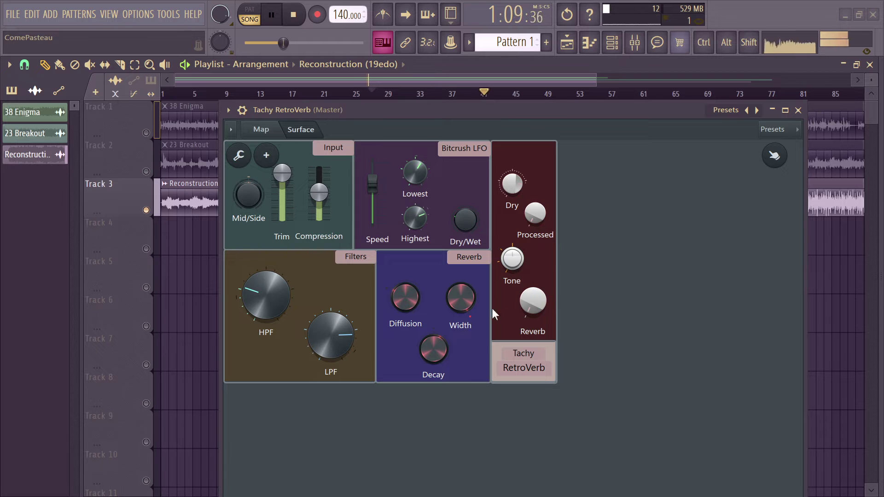
drag(523, 310, 543, 297)
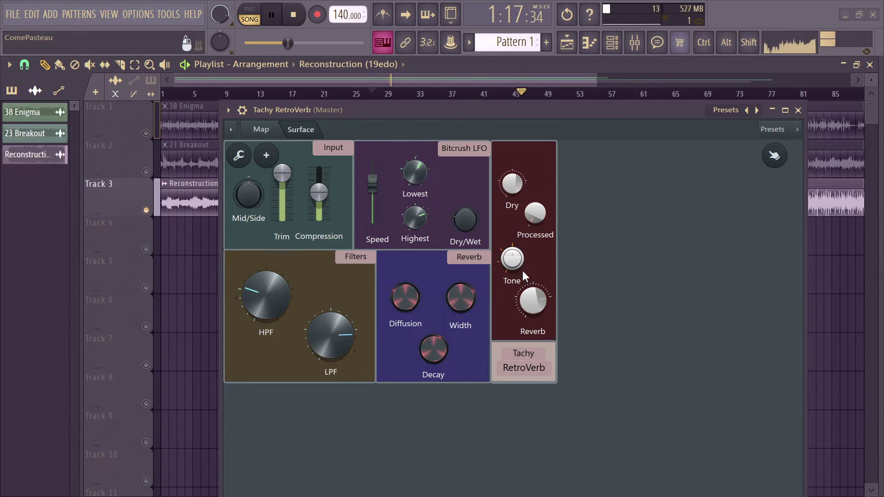
drag(547, 299, 547, 304)
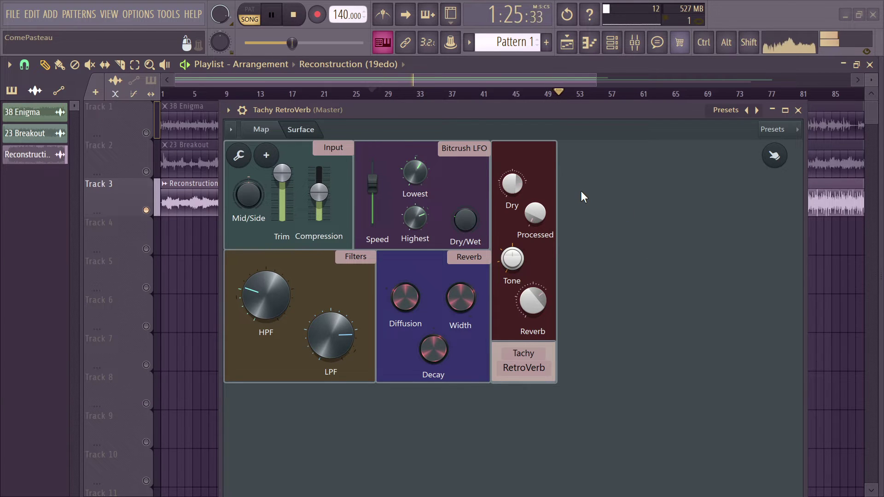
key(space)
- Shrink the effect window to fit over the playlist and show the module map of Tachy RetroVerb
drag(513, 116, 517, 46)
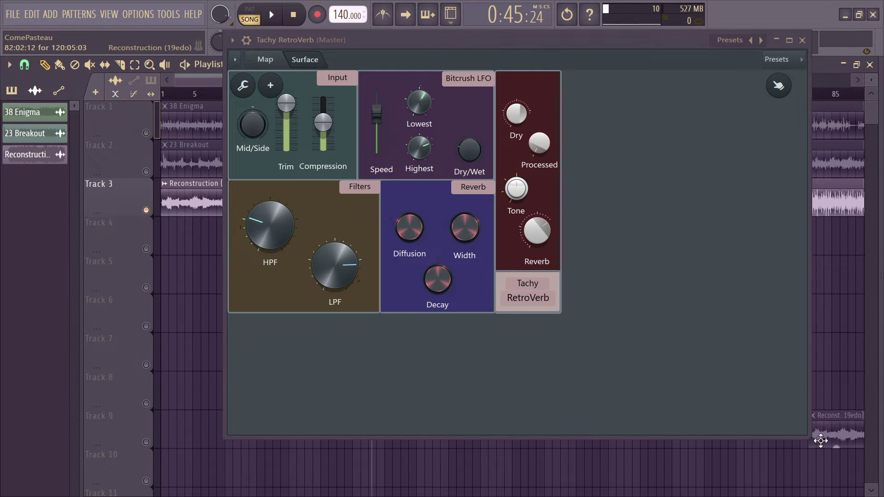
drag(811, 439, 691, 392)
drag(311, 40, 315, 82)
click(271, 102)
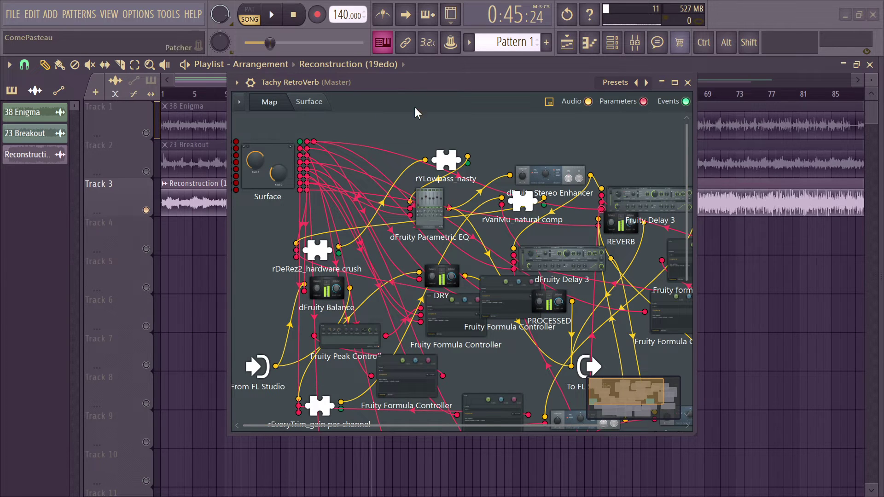
- Shift the dFruity Balance module slightly in the map and check the Mid/Side knob on the control surface
drag(325, 288, 314, 303)
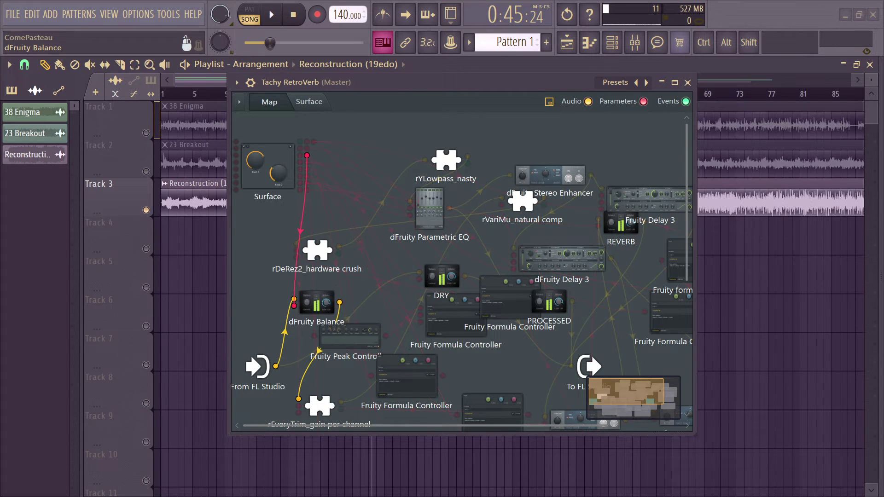
click(307, 103)
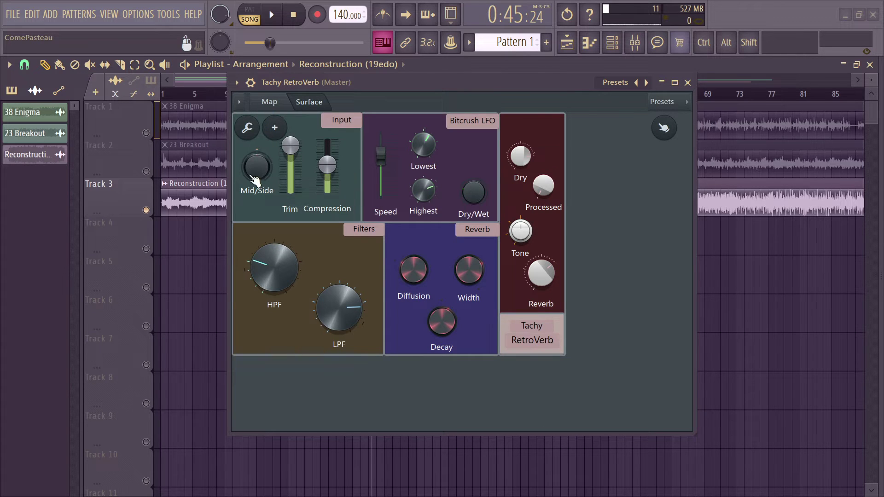
click(276, 103)
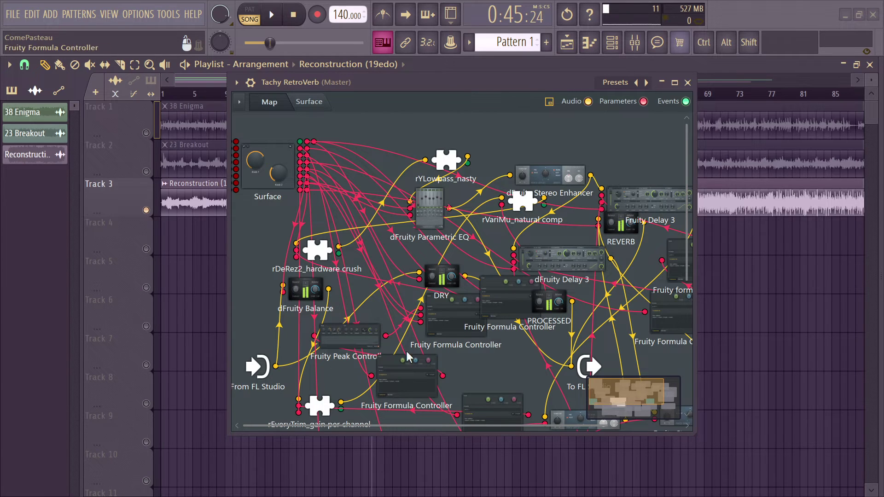
- Examine the rVariMu_natural comp module's settings beside the map connections, close it, and return to the control surface
scroll(472, 324, down, 2)
scroll(472, 324, up, 2)
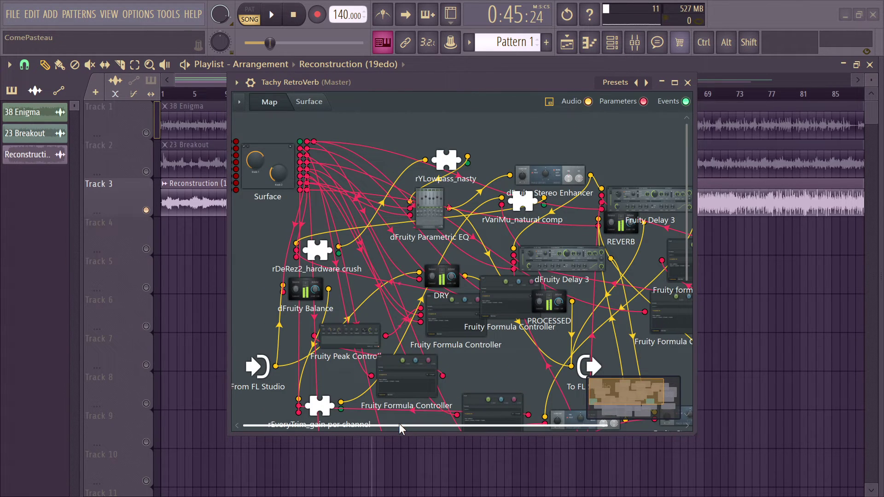
drag(398, 426, 477, 421)
click(449, 200)
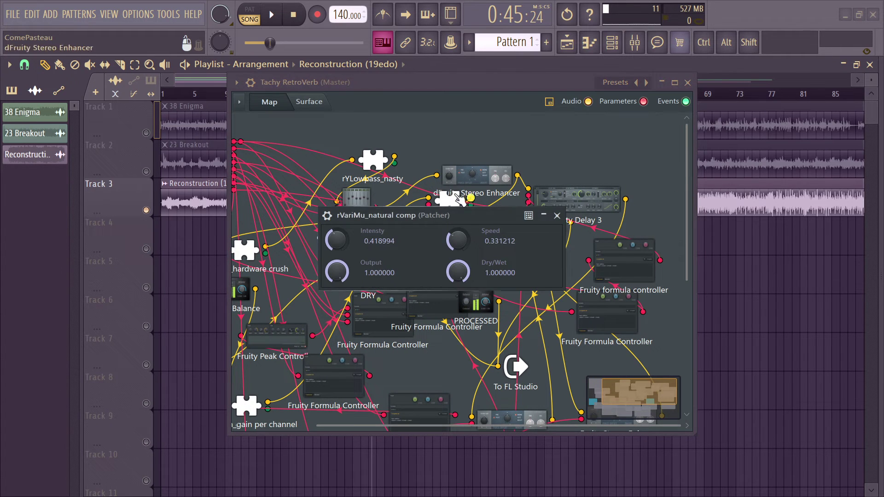
drag(408, 217, 462, 243)
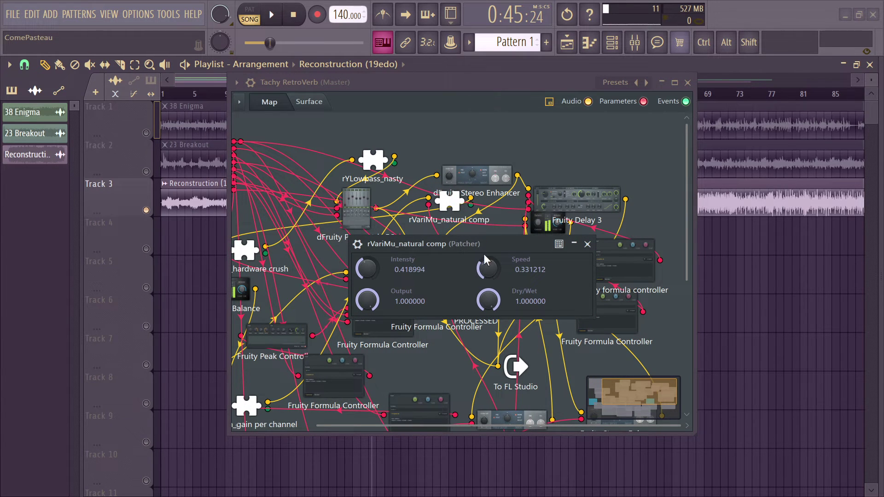
drag(524, 244, 566, 258)
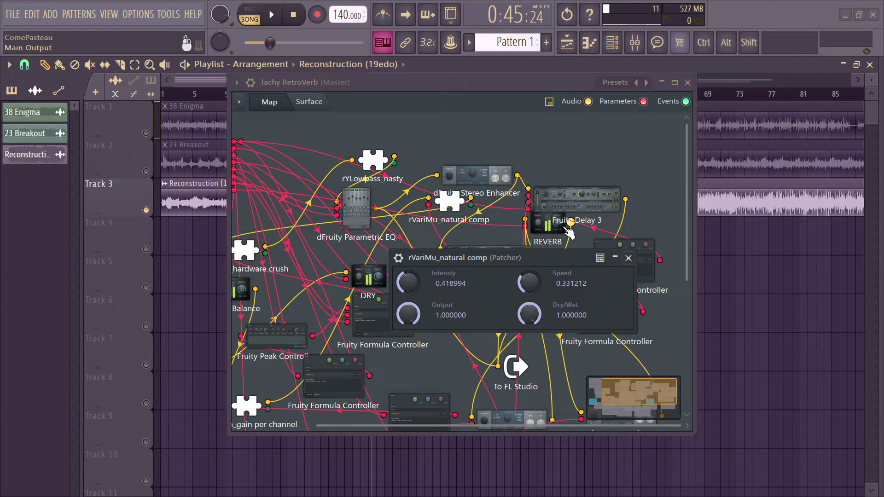
drag(507, 259, 482, 226)
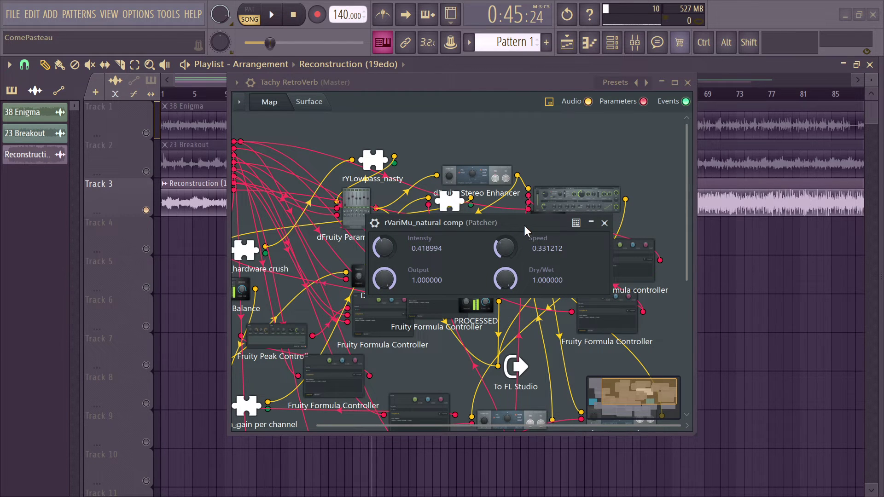
drag(524, 225, 518, 219)
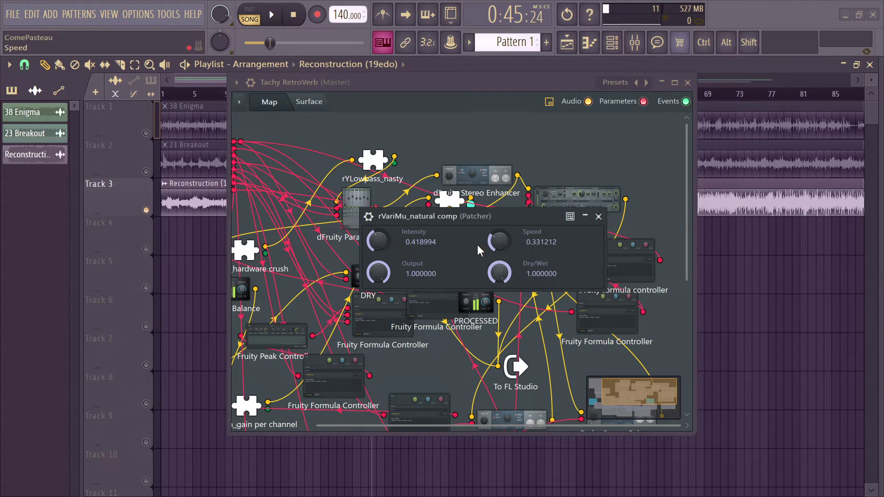
click(599, 216)
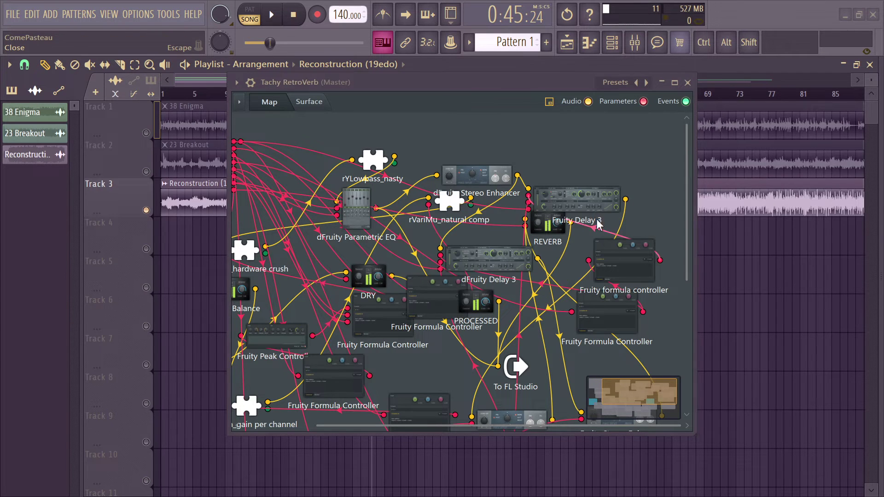
click(323, 102)
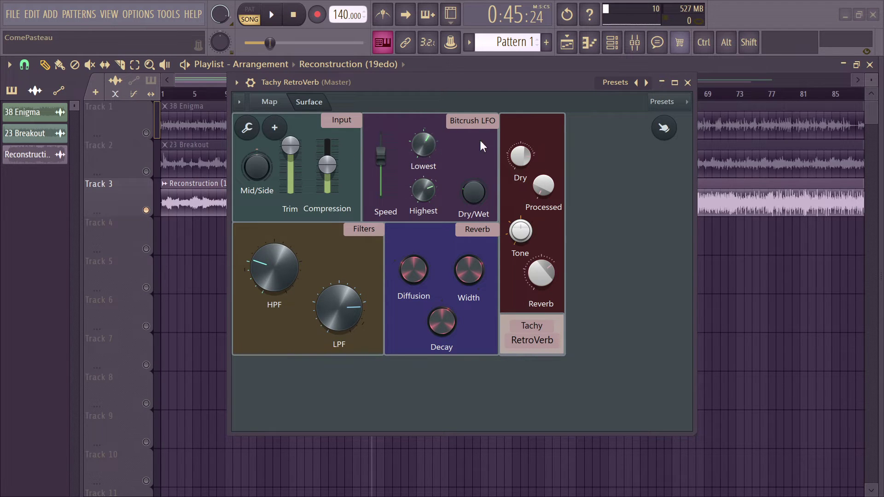
- Reset the Processed knob, turn Reverb, Dry and HPF to their minimum, and turn LPF to its maximum
drag(541, 273, 561, 280)
right_click(544, 192)
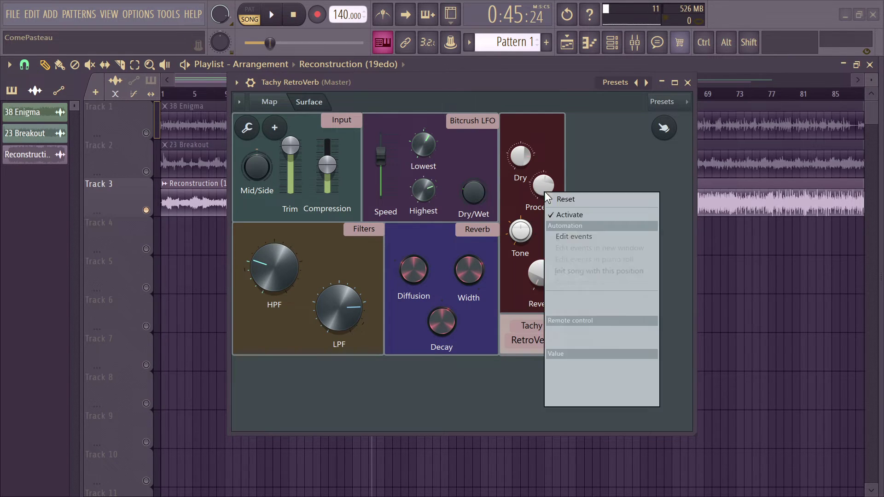
right_click(510, 153)
click(511, 152)
drag(510, 153, 510, 159)
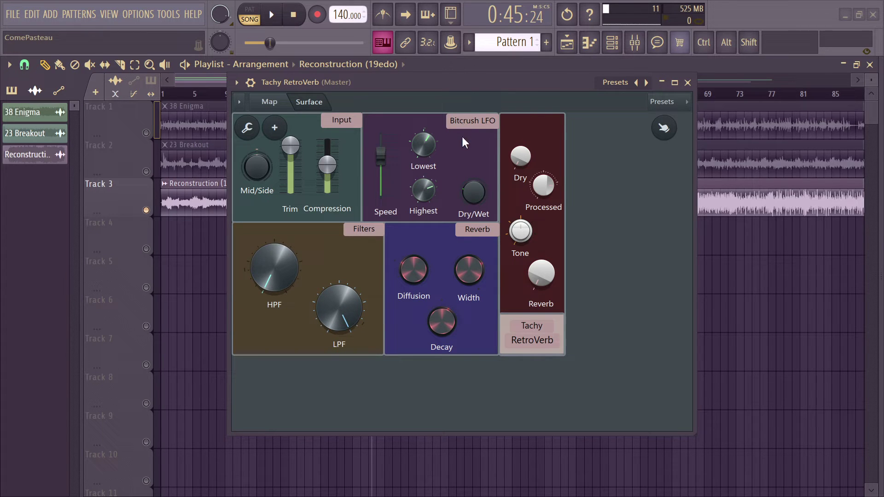
- Play the track while slightly lowering the Bitcrush LFO Speed slider, and stop playback
key(space)
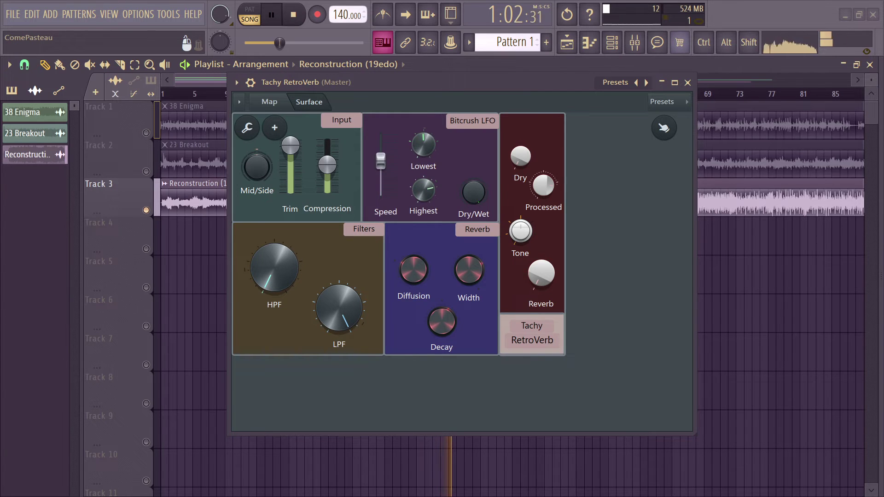
key(space)
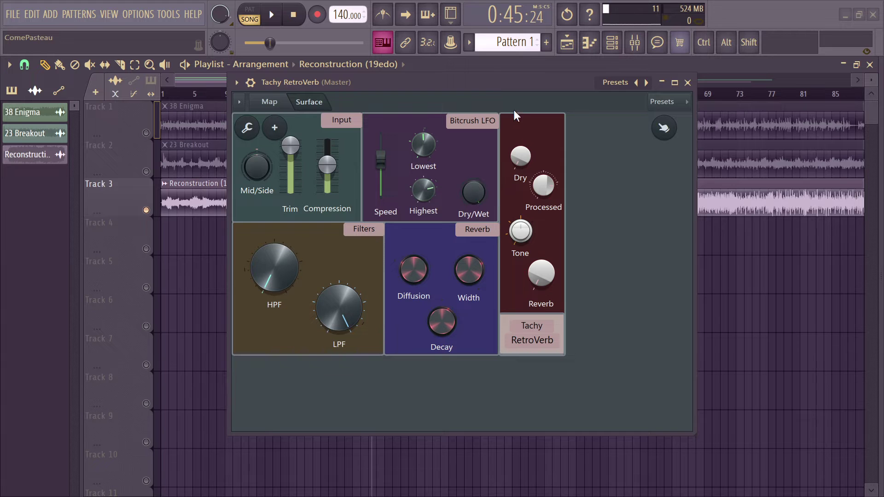
mouse_move(509, 83)
mouse_down()
mouse_move(518, 90)
mouse_move(490, 108)
mouse_move(511, 89)
mouse_up()
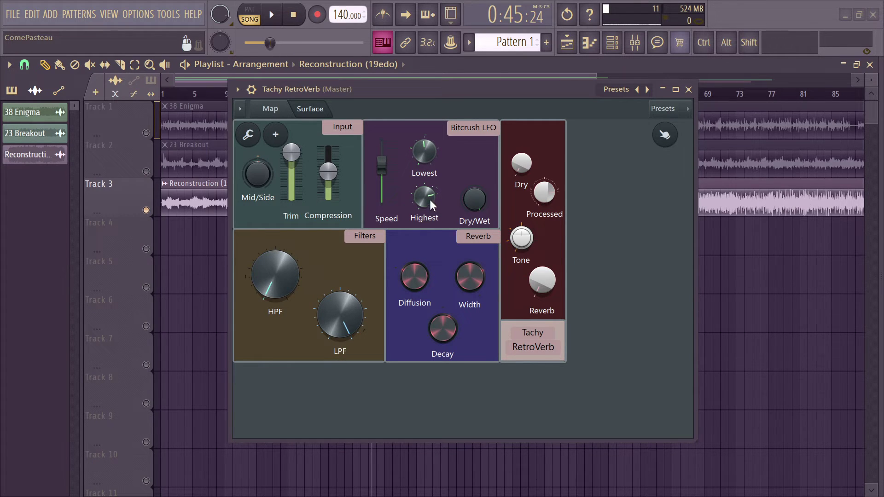
- Open the Fruity Peak Controller from the map and place its window beside the map to view its LFO
click(276, 109)
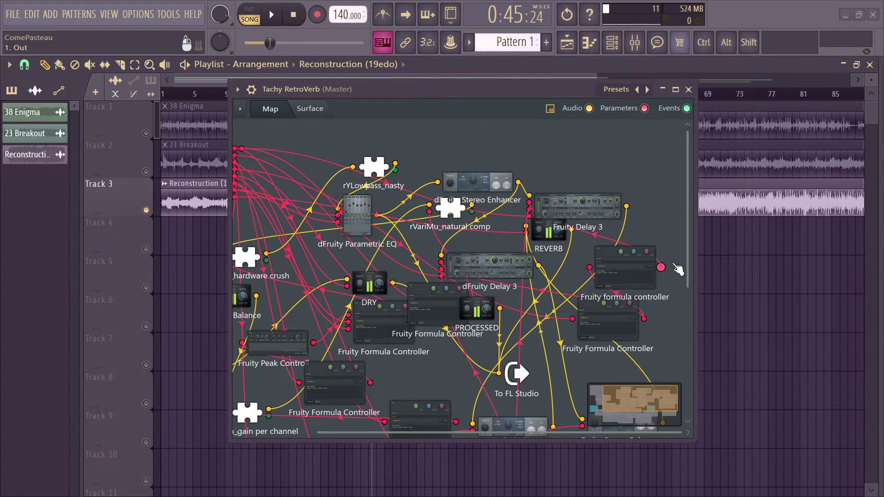
scroll(681, 271, down, 4)
click(285, 227)
drag(361, 192, 9, 188)
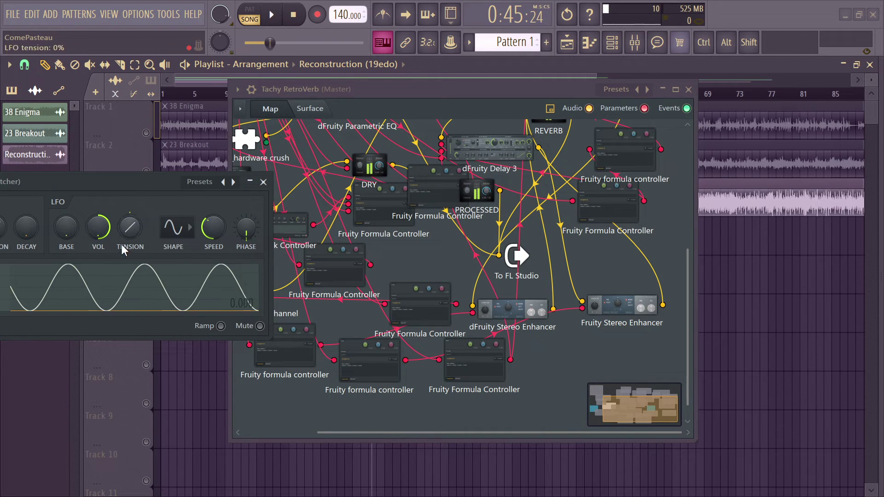
drag(143, 186, 133, 186)
scroll(383, 256, up, 2)
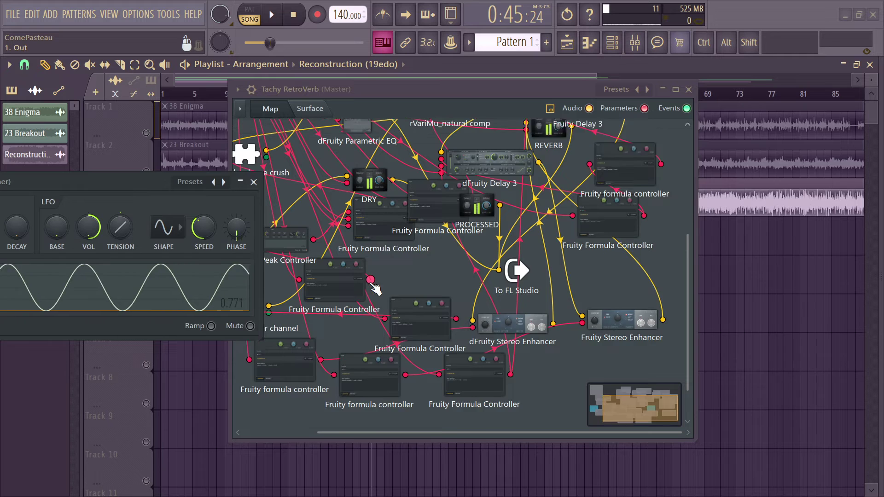
- Move the Fruity Formula Controller fed by the Peak Controller clear of its neighbours and open it to its formula field
click(310, 109)
click(270, 108)
drag(347, 297, 372, 258)
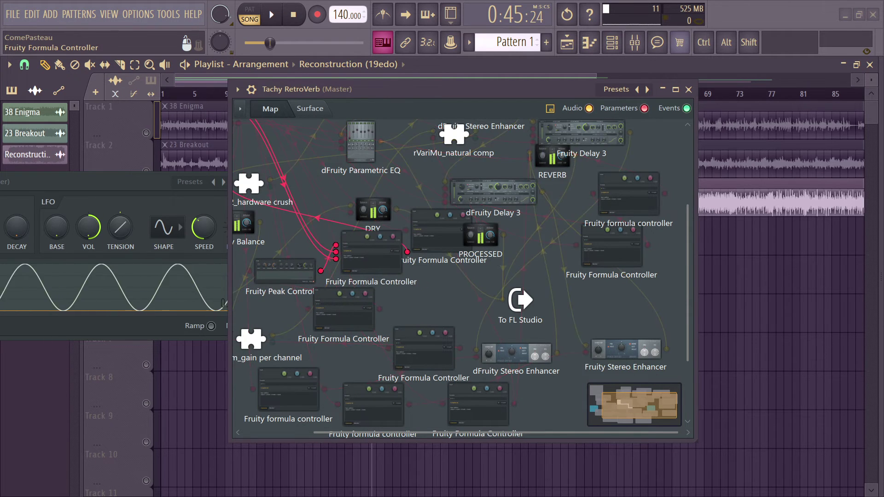
double_click(381, 255)
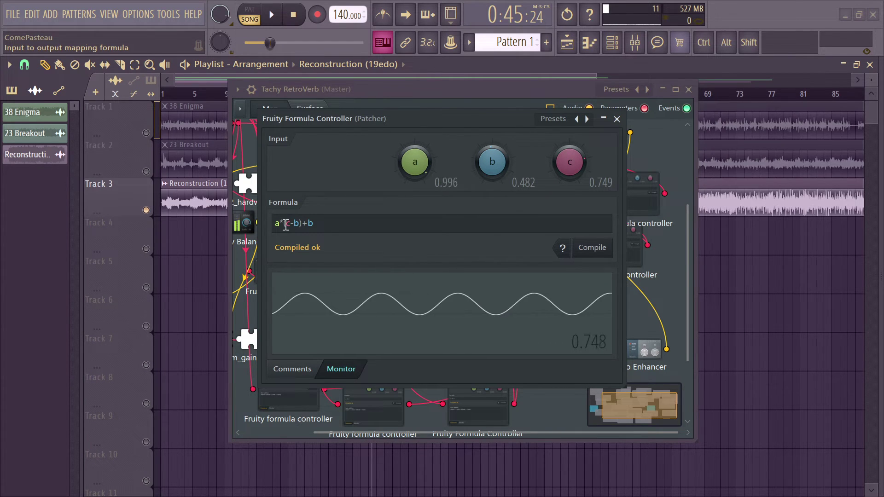
click(285, 224)
click(339, 219)
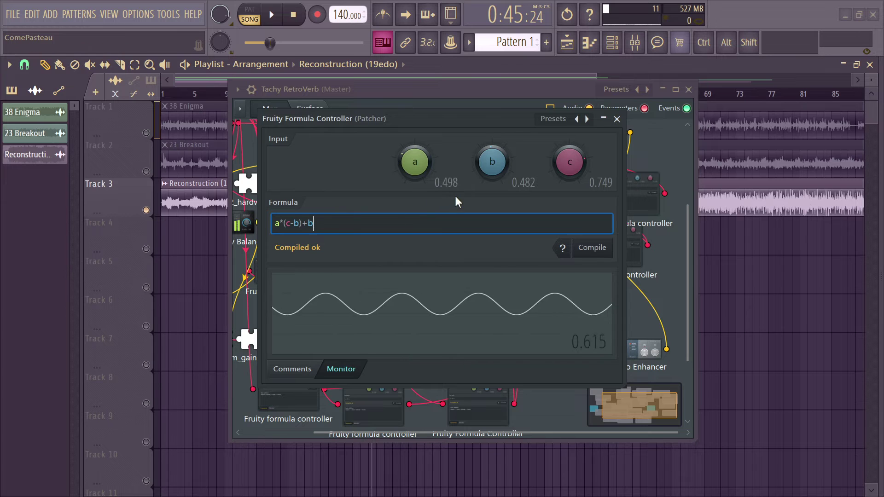
- Set the formula controller's input b to 0.239 and input c to 1.000 to widen the monitored wave
drag(503, 160, 502, 199)
scroll(496, 170, up, 5)
scroll(585, 167, up, 8)
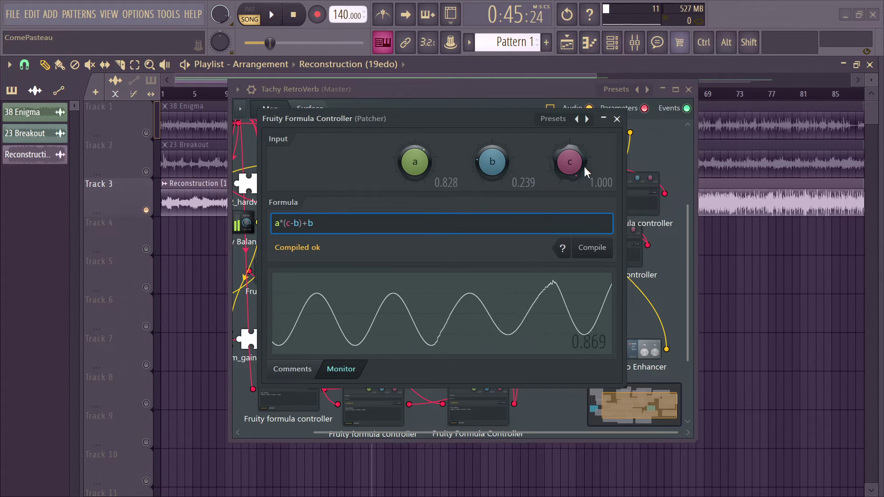
- Raise the formula controller's input b to 0.850 and lower input c to 0.002, watching how the monitored wave changes
drag(502, 172, 507, 167)
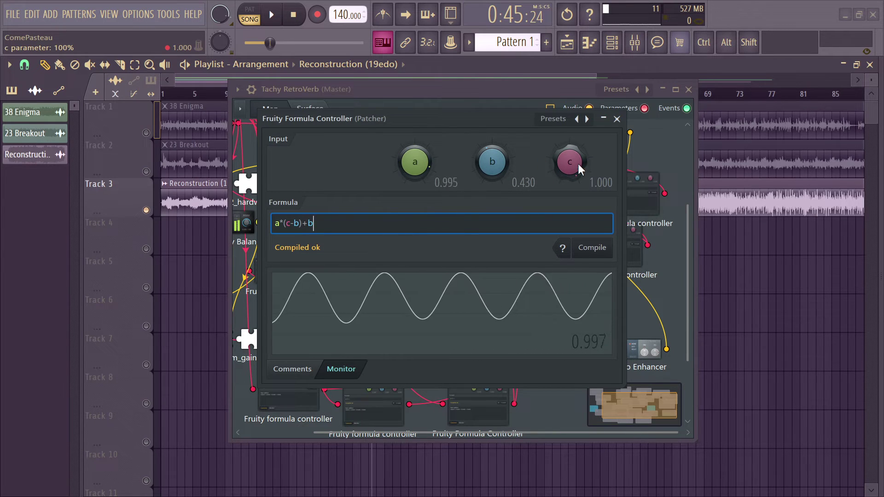
drag(483, 167, 483, 154)
drag(571, 168, 571, 193)
drag(491, 162, 492, 158)
drag(564, 152, 564, 171)
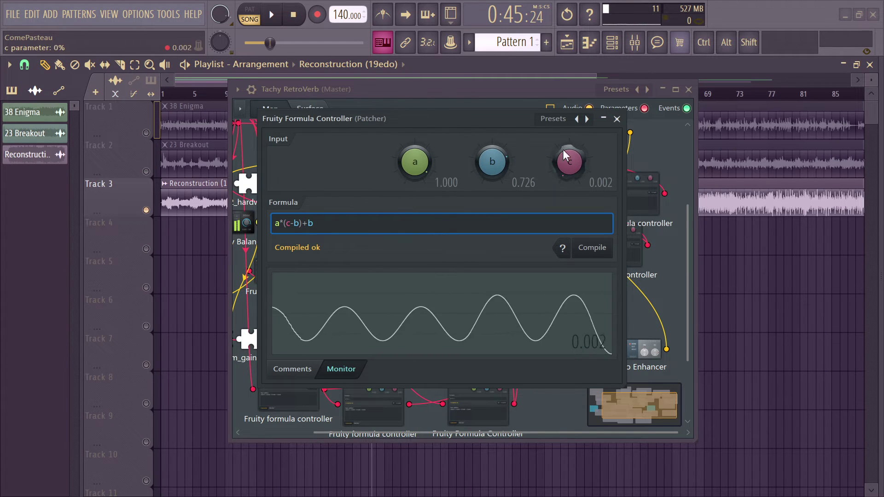
drag(496, 162, 496, 161)
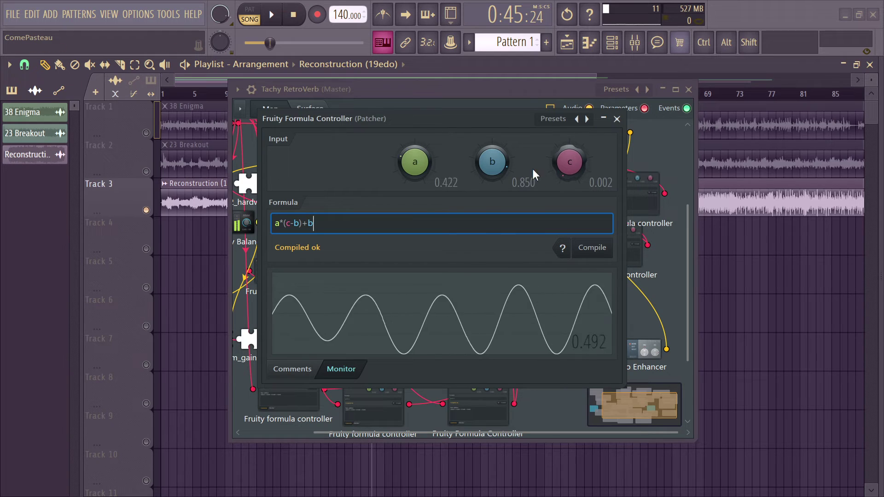
- Set the formula controller's input b to 0.317 and input c to 0.737, and close its window
drag(495, 164, 495, 196)
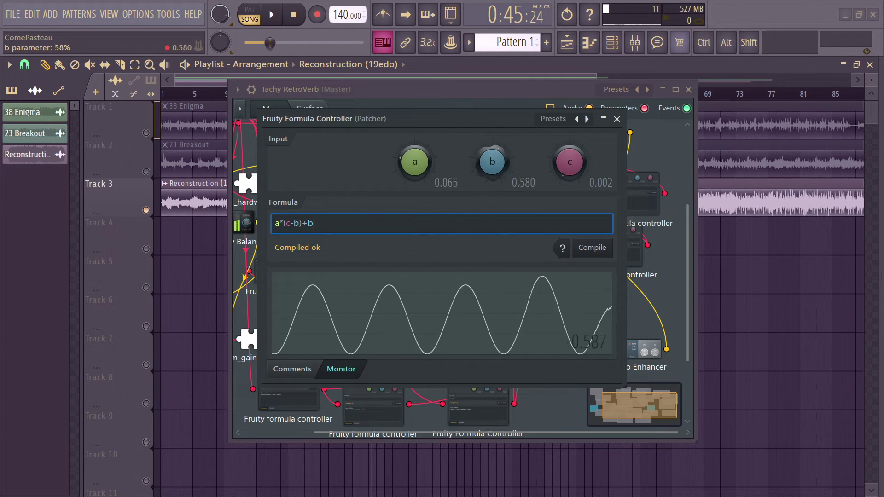
drag(570, 175, 568, 158)
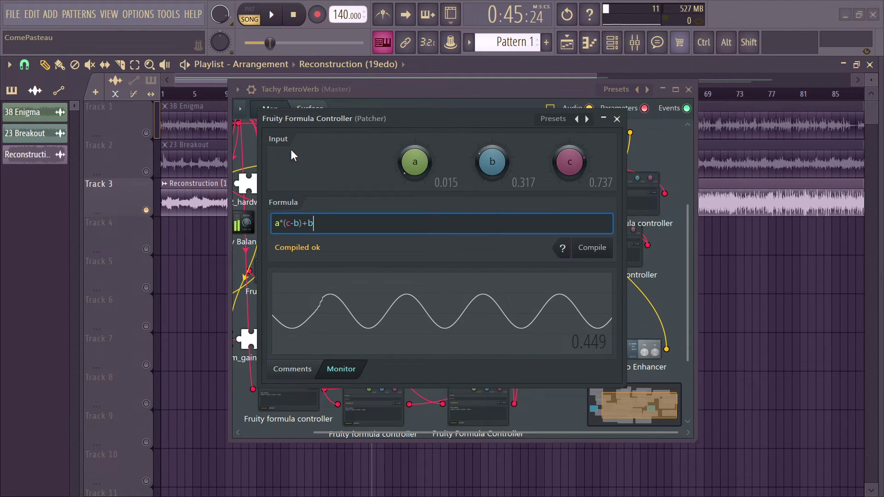
click(617, 119)
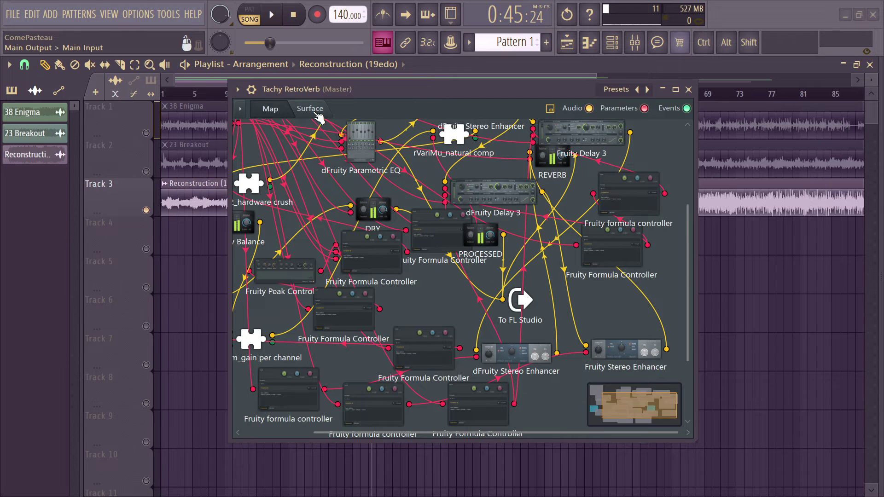
- Move the rYLowpass_nasty module down beside the dFruity Parametric EQ in the patcher map
click(309, 109)
click(270, 114)
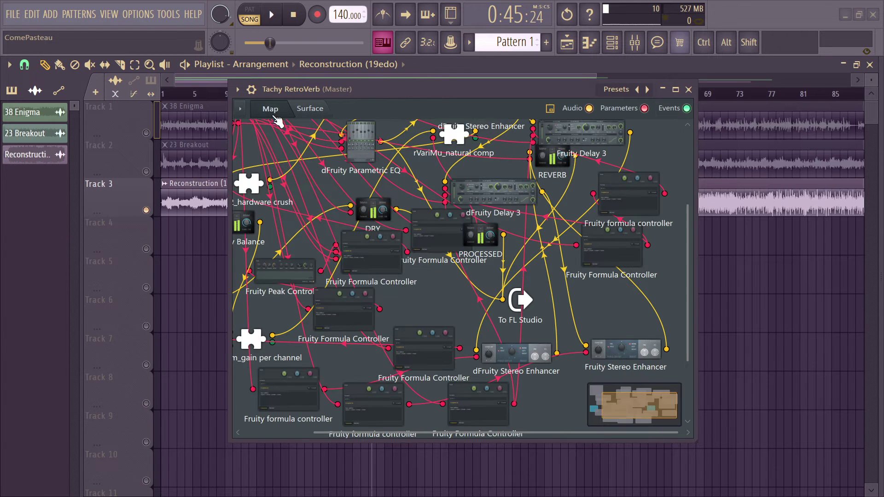
scroll(460, 207, up, 2)
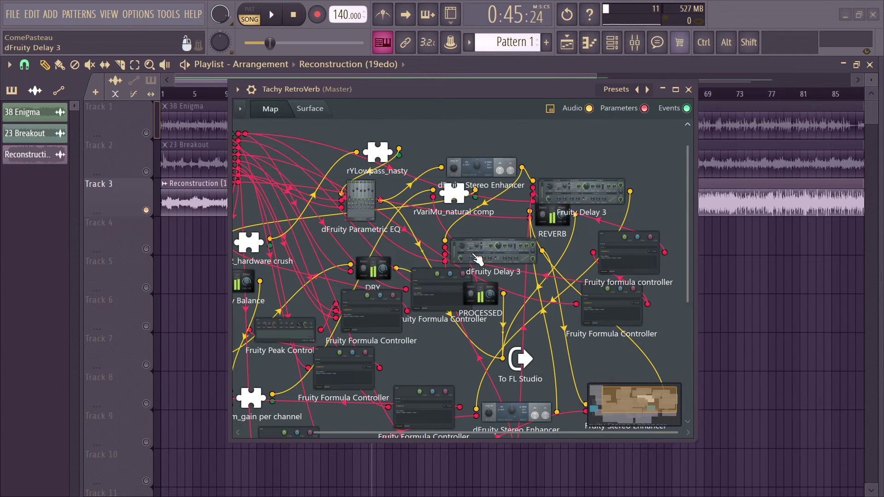
click(263, 242)
scroll(342, 241, down, 3)
click(556, 216)
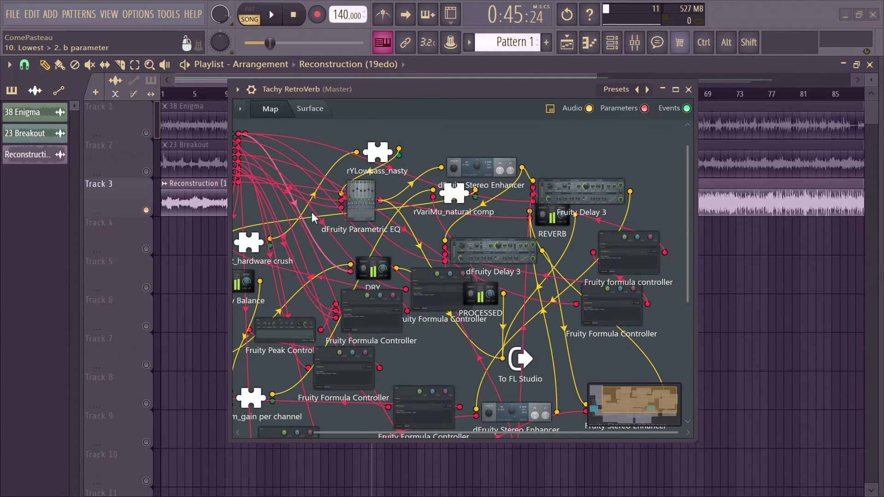
drag(378, 152, 313, 190)
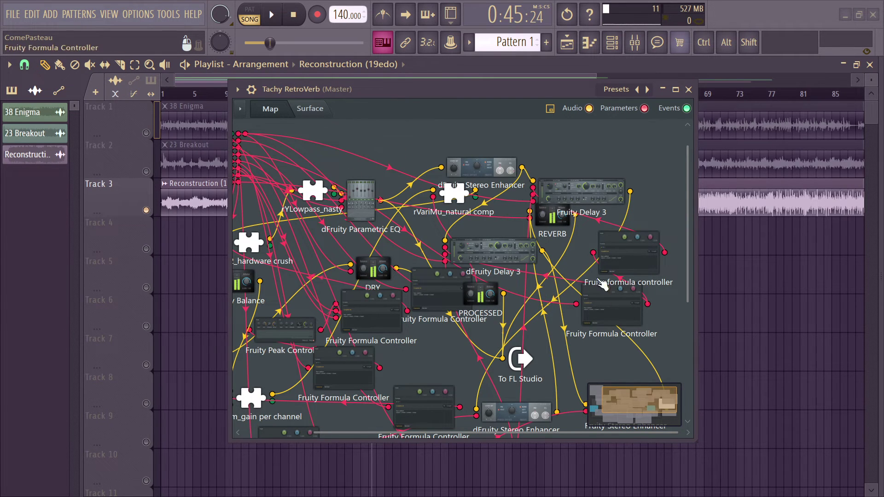
- On the patcher's surface, raise HPF, lower LPF, turn Processed fully down and bring Reverb up to about halfway
scroll(484, 292, up, 2)
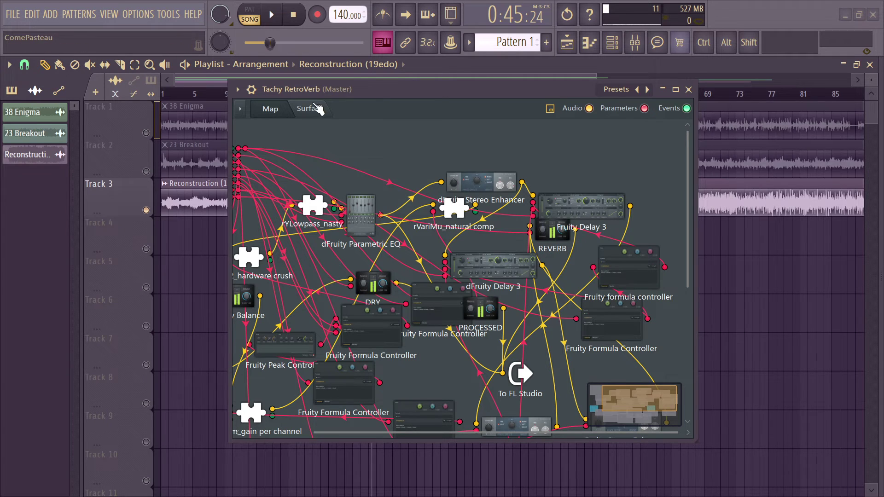
click(304, 108)
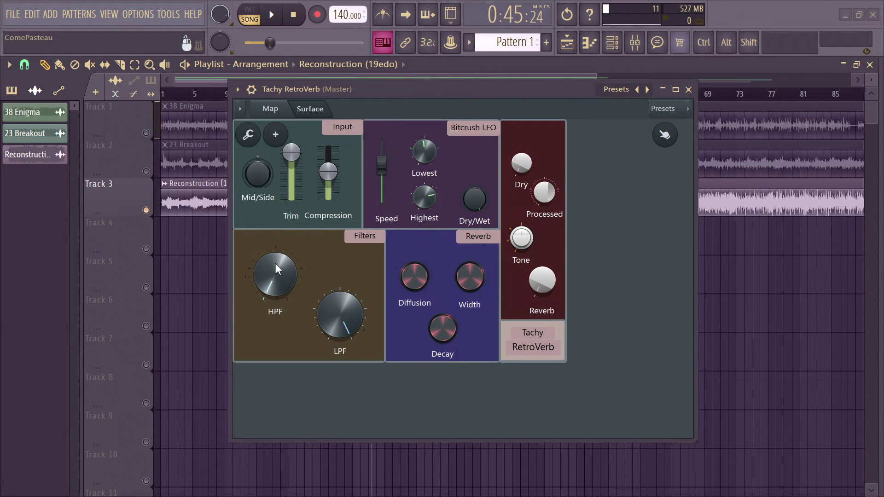
drag(278, 268, 278, 256)
scroll(282, 300, up, 1)
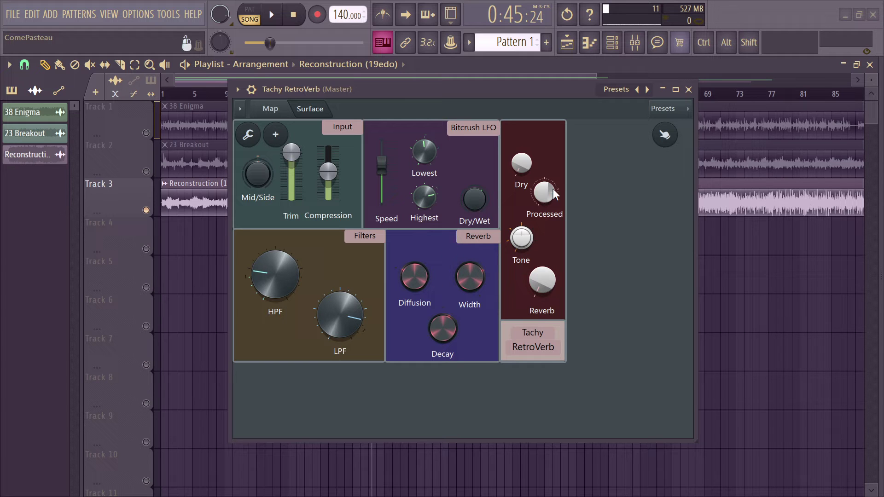
right_click(548, 277)
click(581, 233)
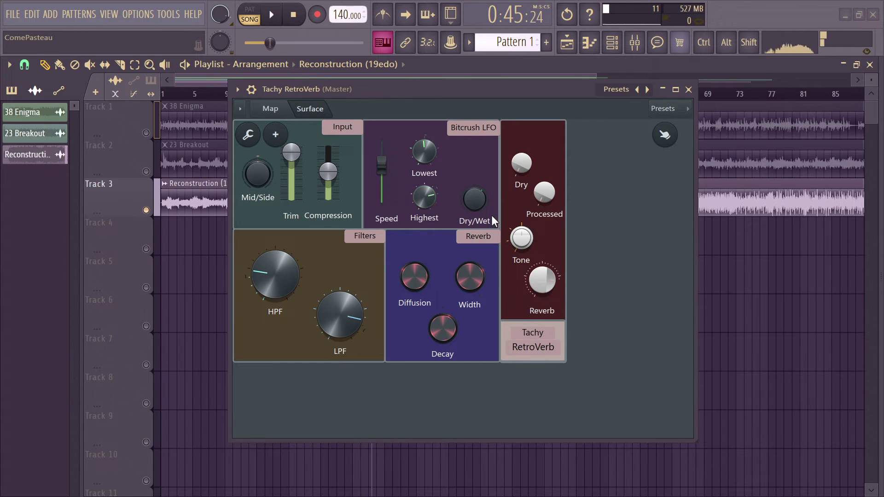
- Separate the upper dFruity Stereo Enhancer from dFruity Delay 3 in the map, and inspect the enhancer's settings
click(272, 109)
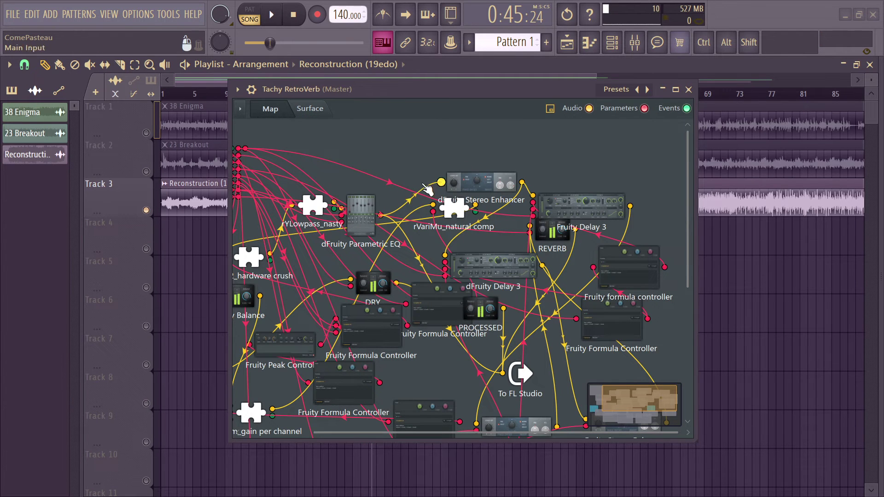
drag(454, 258, 477, 249)
drag(479, 182, 419, 170)
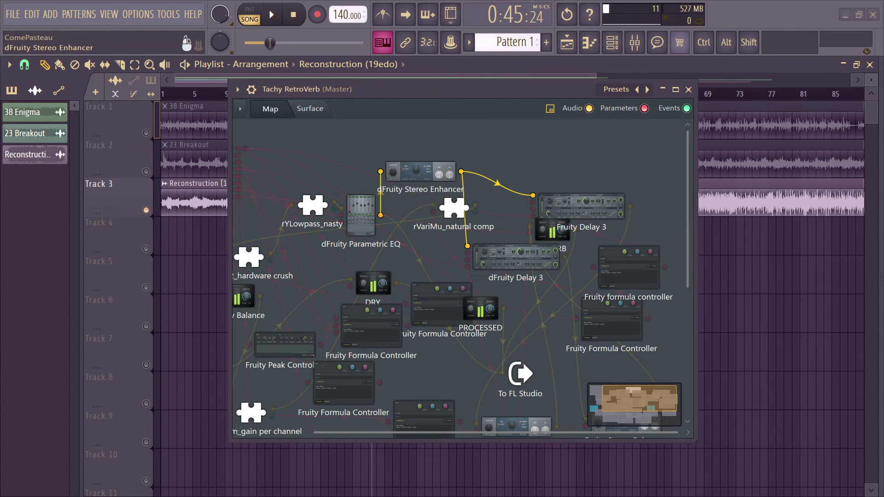
click(418, 171)
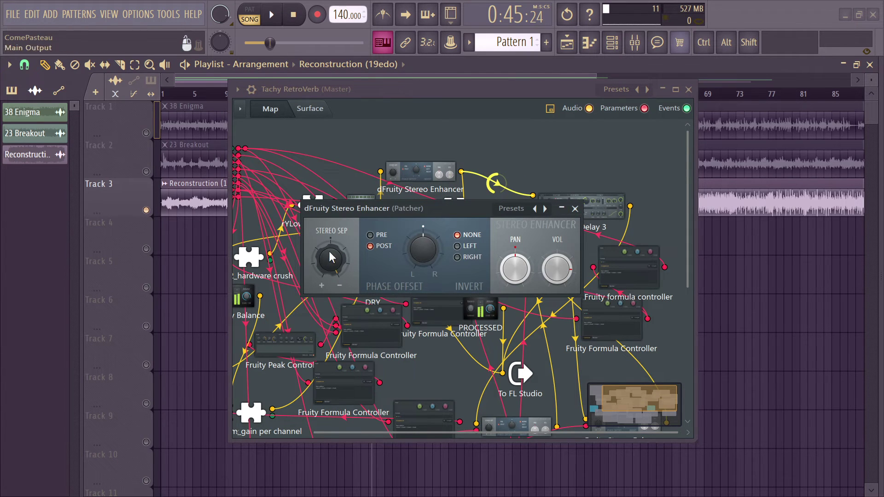
click(575, 209)
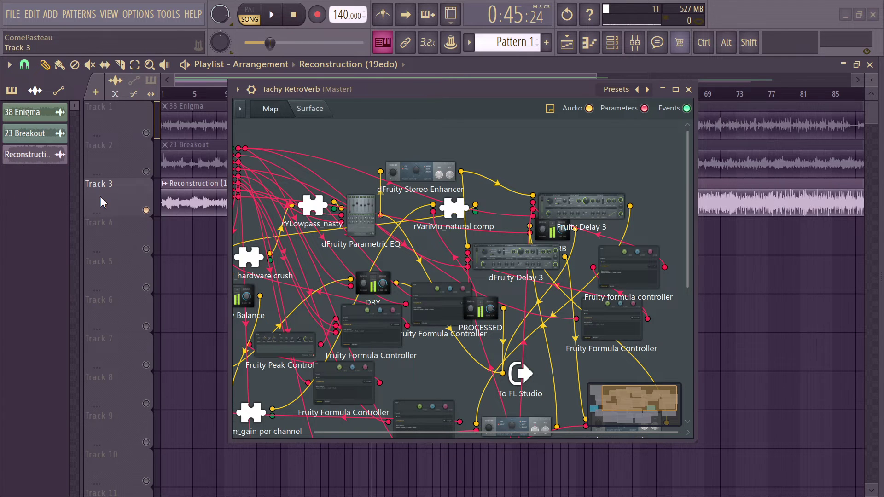
- Inspect the settings of dFruity Delay 3 and of the lower dFruity Stereo Enhancer, closing each module's window
click(550, 261)
drag(467, 177, 472, 188)
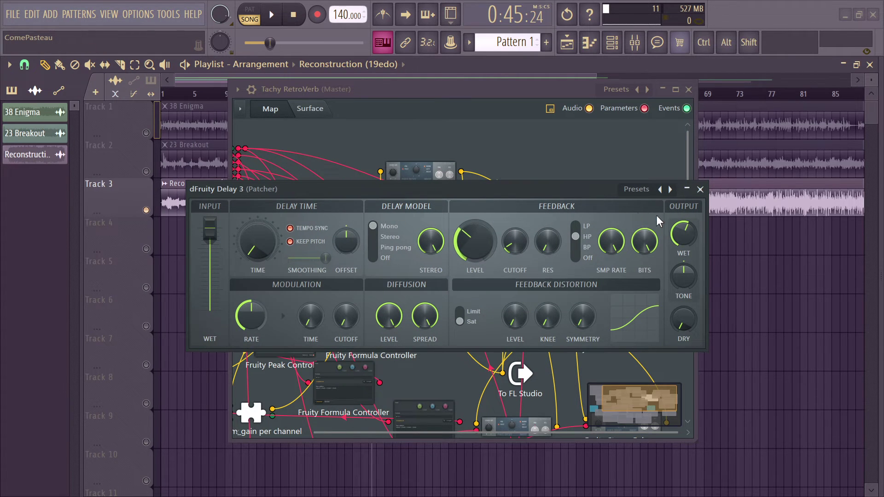
click(700, 189)
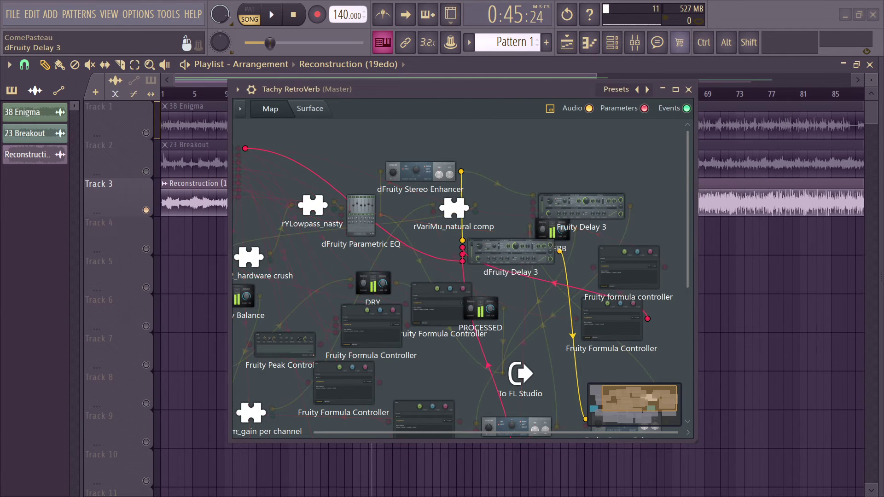
scroll(511, 364, down, 2)
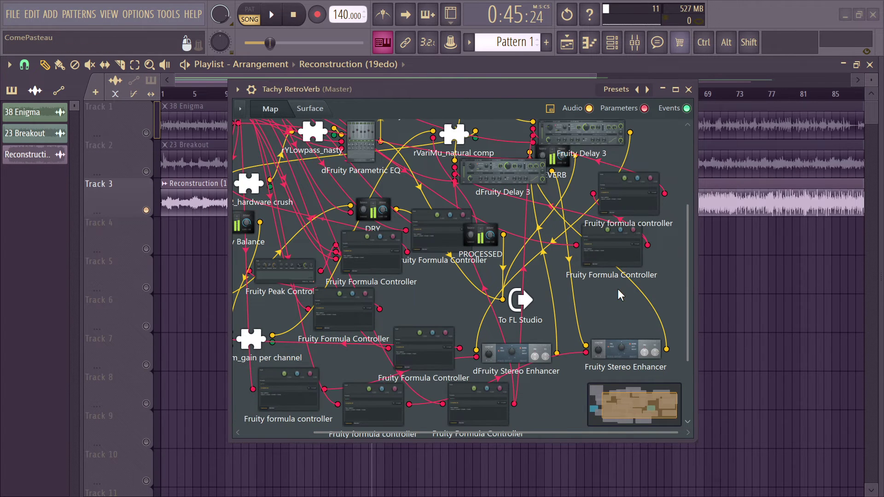
click(513, 365)
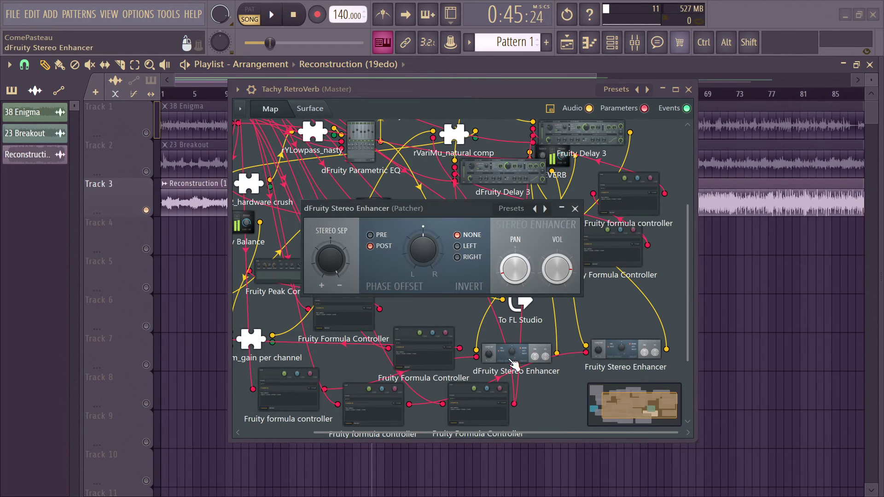
click(575, 209)
scroll(580, 217, up, 2)
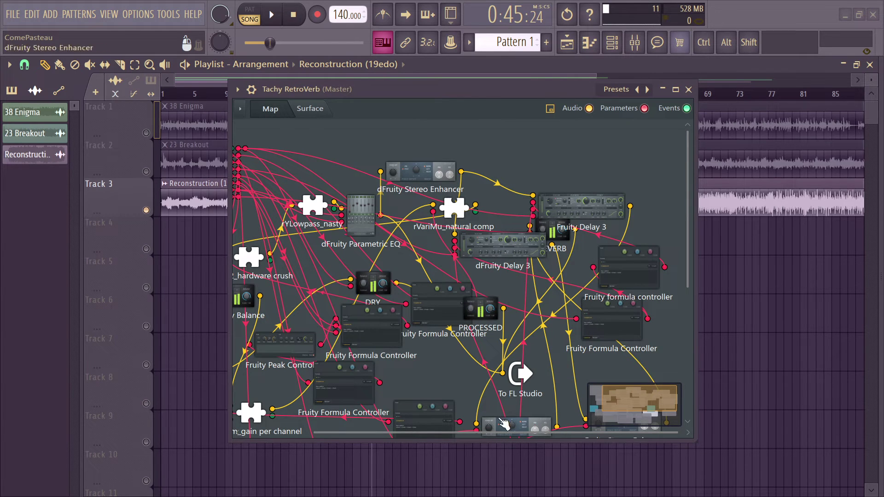
- Open dFruity Delay 3 and arrange its window beside the patcher's surface so both sets of controls can be compared
click(511, 253)
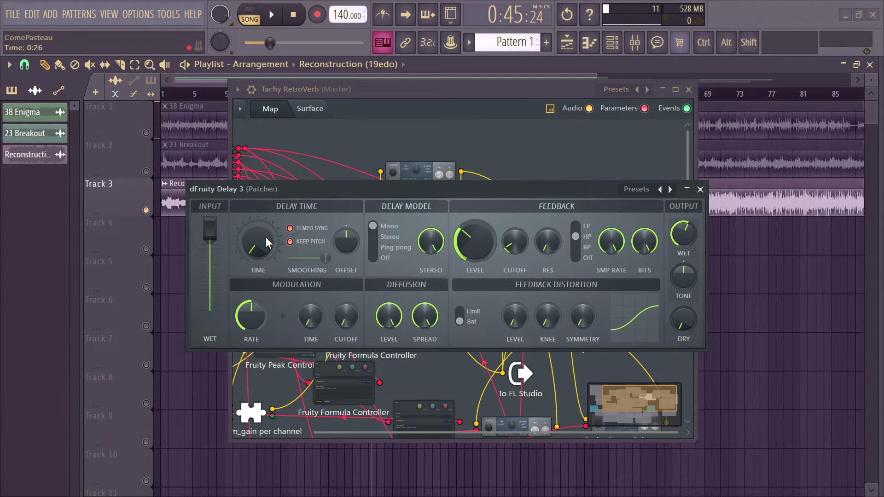
drag(352, 192, 310, 313)
drag(547, 317, 519, 184)
drag(411, 192, 610, 290)
click(323, 110)
drag(477, 93, 272, 48)
drag(602, 292, 533, 165)
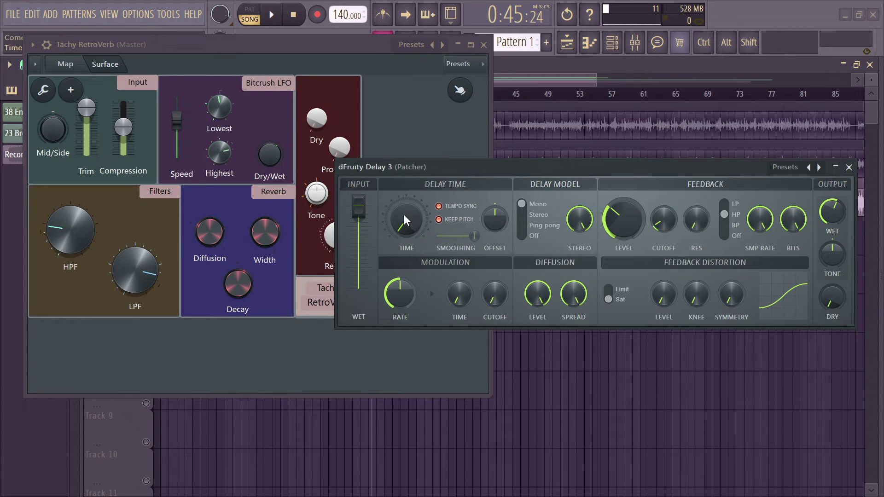
drag(489, 173, 488, 186)
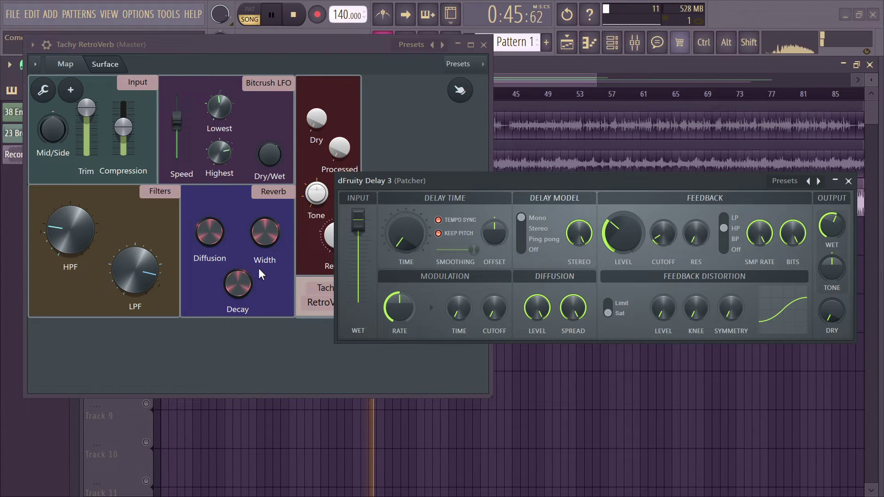
- Play the track while auditioning the Reverb section's Diffusion knob with the delay window moved aside, and stop playback
click(213, 237)
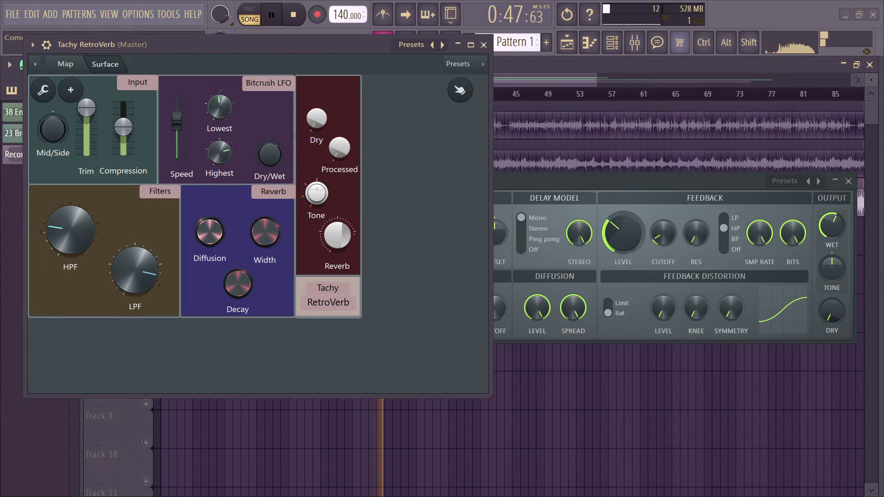
drag(583, 180, 734, 188)
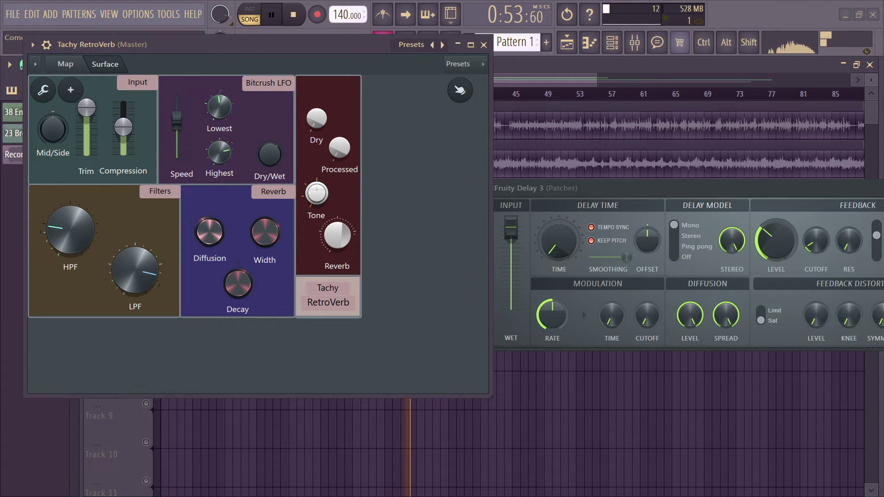
key(space)
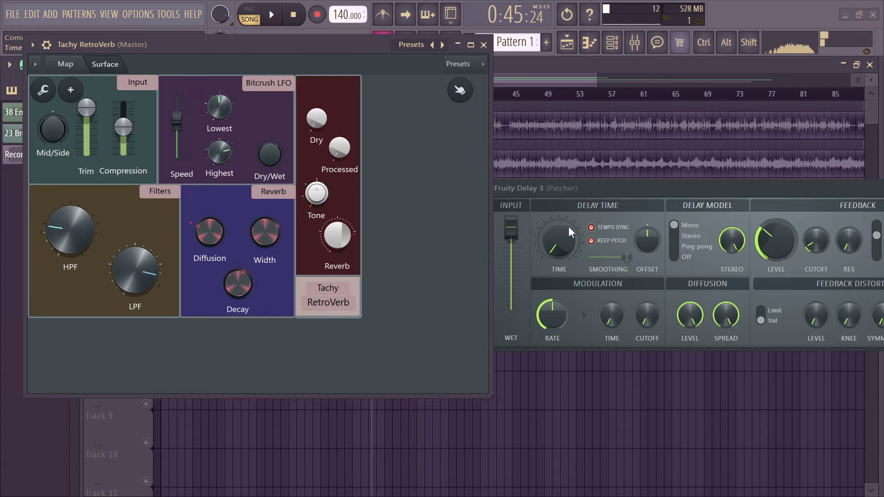
- Bring the dFruity Delay 3 window fully back into view beside the surface's Reverb and Tone controls
drag(555, 192, 439, 179)
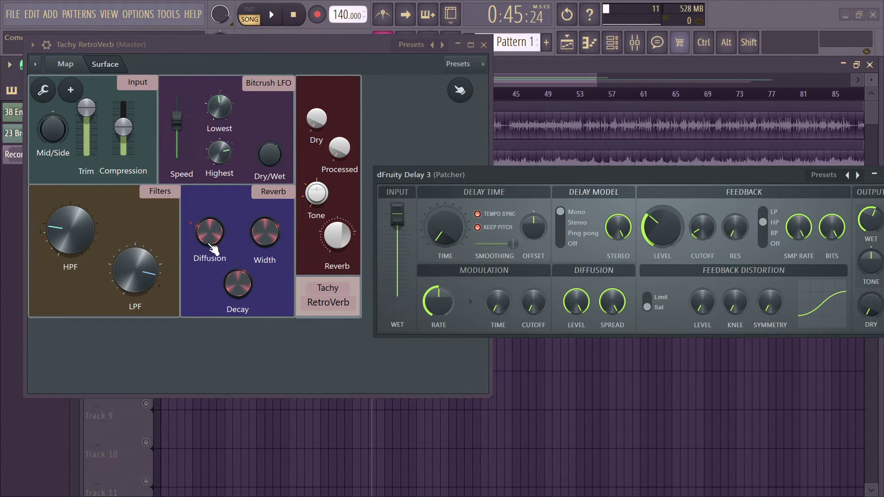
drag(522, 182, 513, 135)
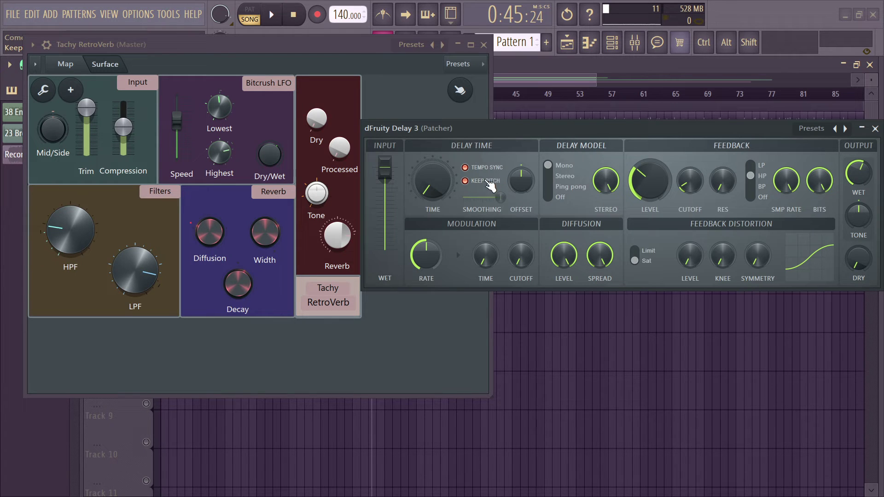
drag(588, 128, 602, 143)
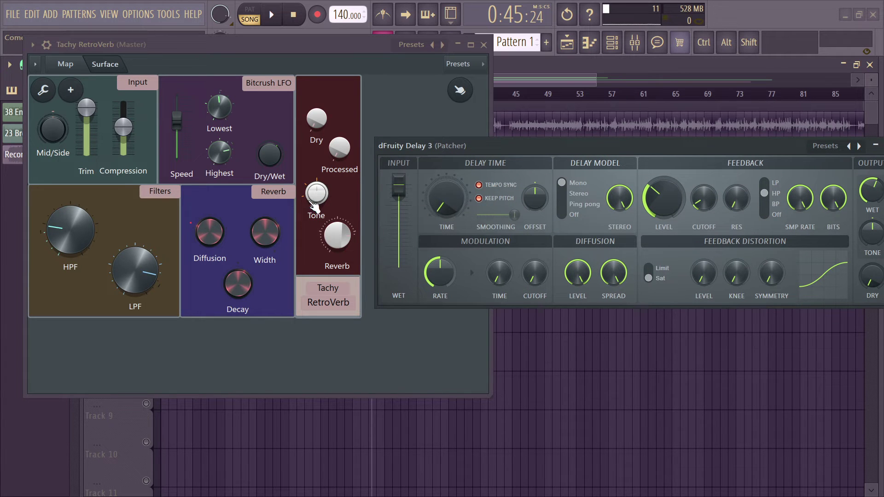
drag(480, 156, 465, 181)
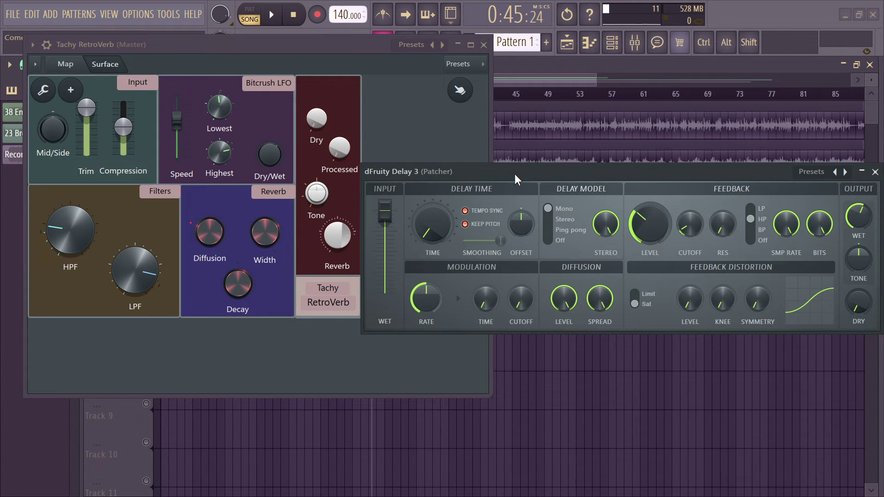
drag(515, 177, 436, 174)
- Show the patcher map's lower modules and bring the dFruity Delay 3 window in front of it
click(67, 63)
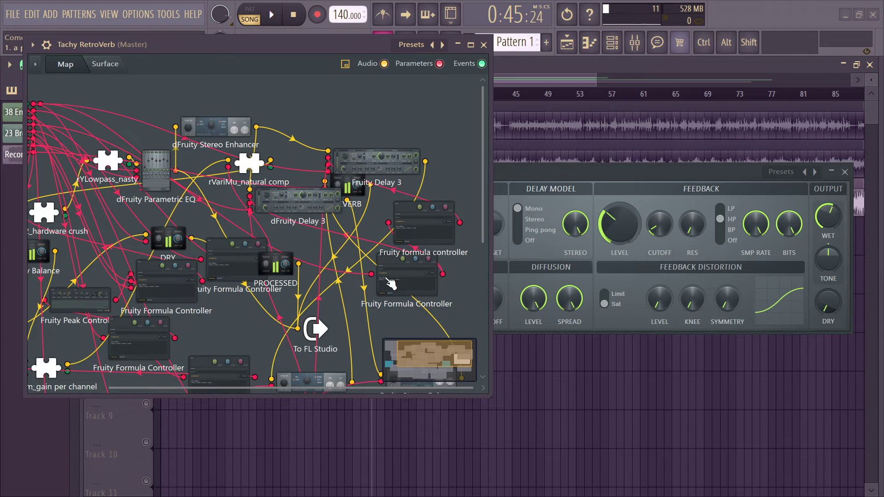
scroll(299, 207, down, 2)
click(560, 184)
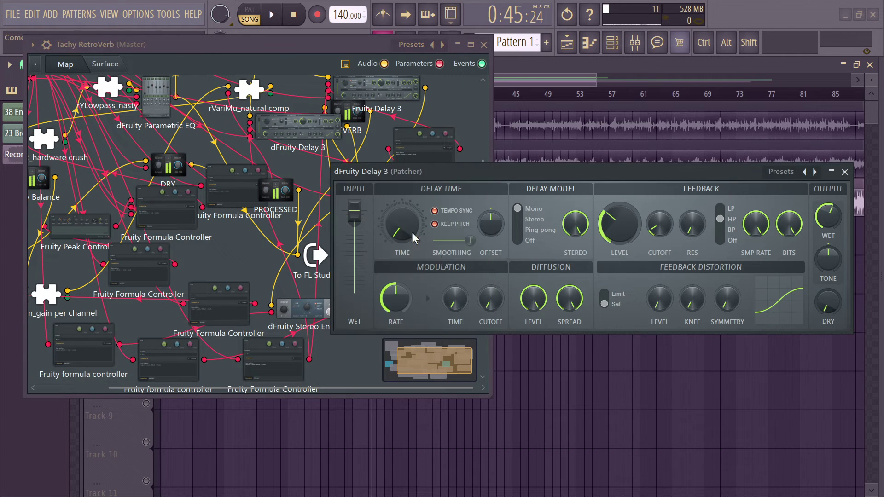
- Inspect the dFruity Stereo Enhancer module's Pan control from the map, move its window aside, and close it
click(323, 313)
double_click(323, 313)
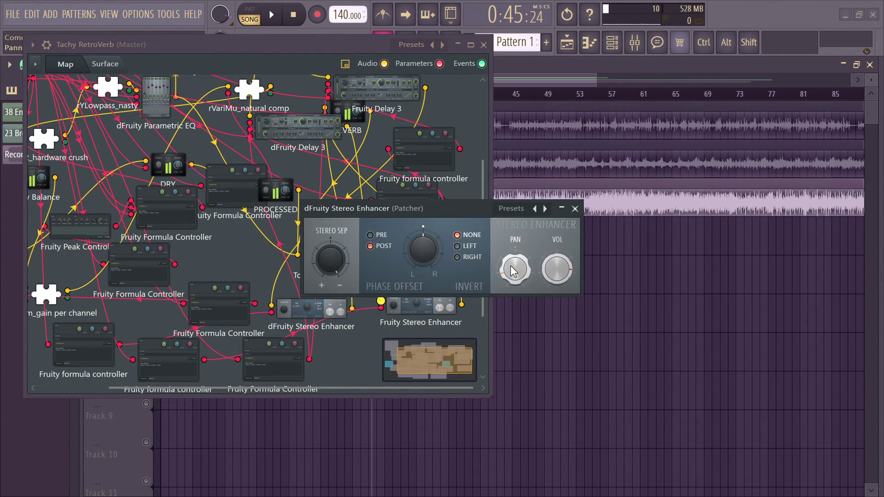
drag(515, 264, 511, 313)
drag(417, 208, 479, 233)
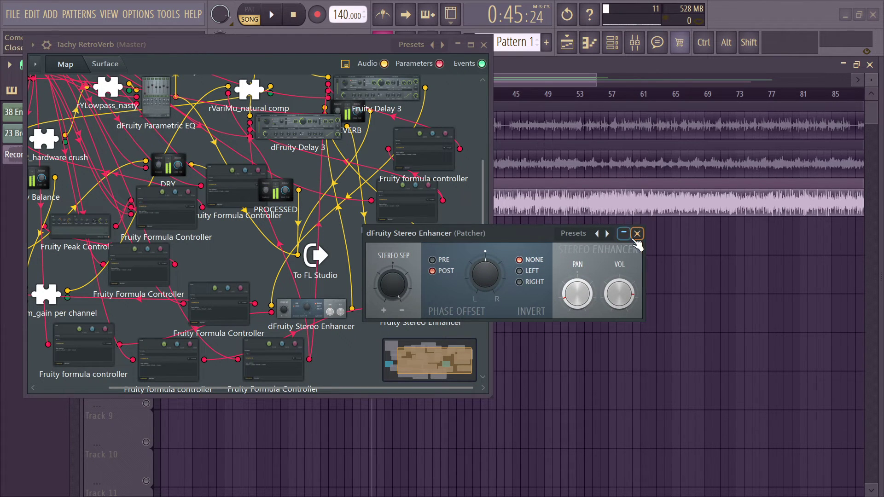
click(636, 235)
- Return to the patcher's surface and play the track to audition the Reverb section's Width, stopping playback when done
click(111, 64)
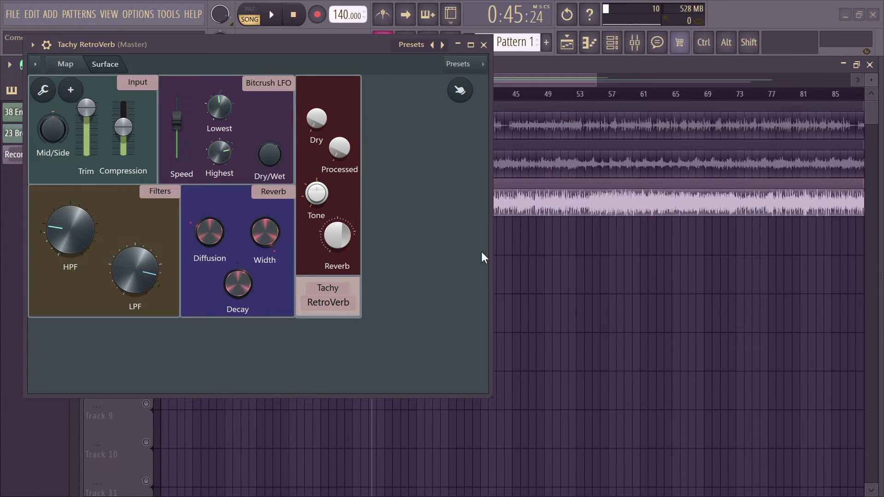
key(space)
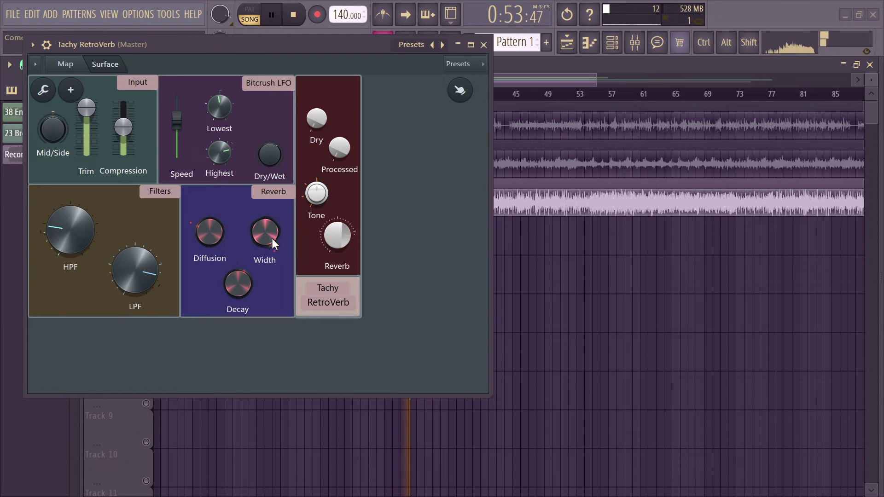
key(space)
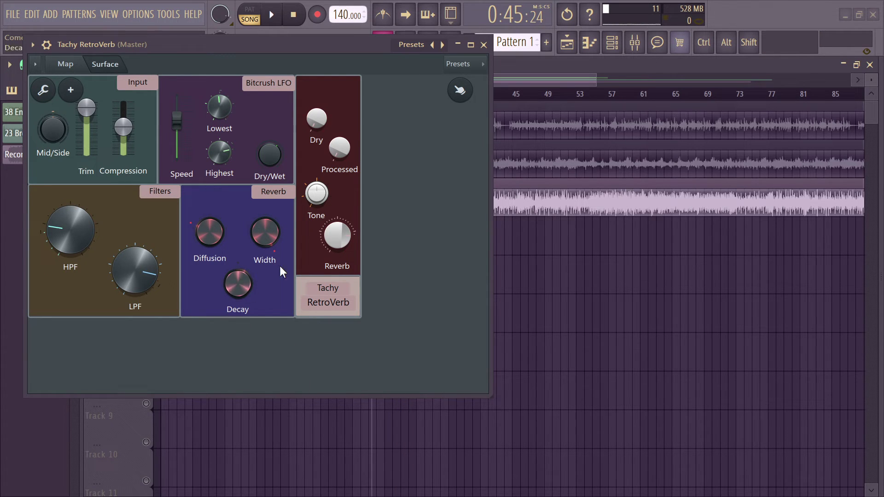
- Reopen dFruity Delay 3 from the map to review its delay time controls, and close its window
click(65, 65)
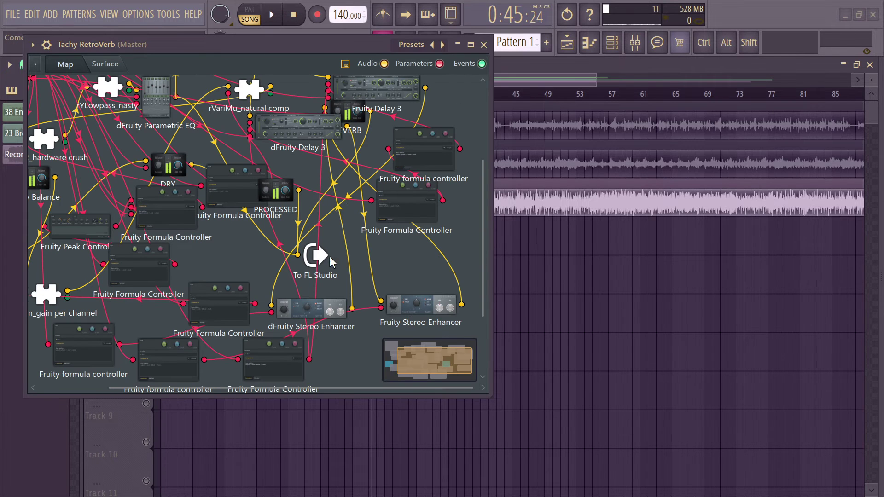
double_click(317, 135)
drag(573, 192, 427, 186)
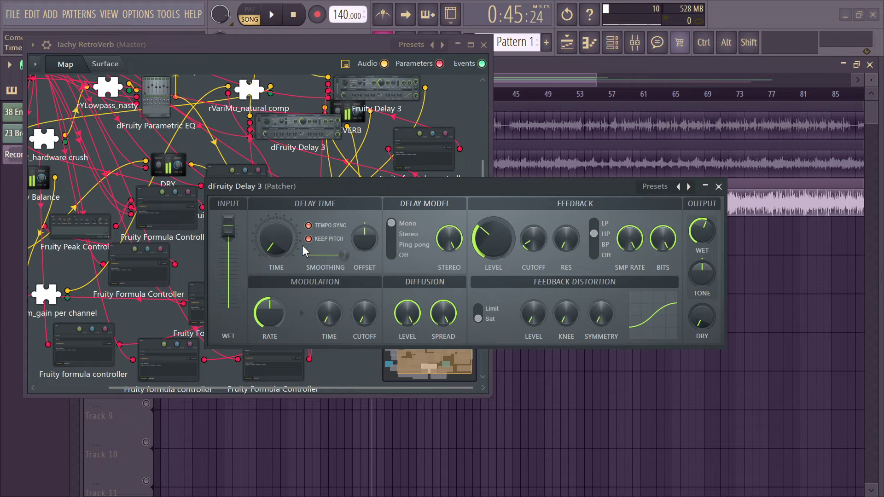
click(718, 186)
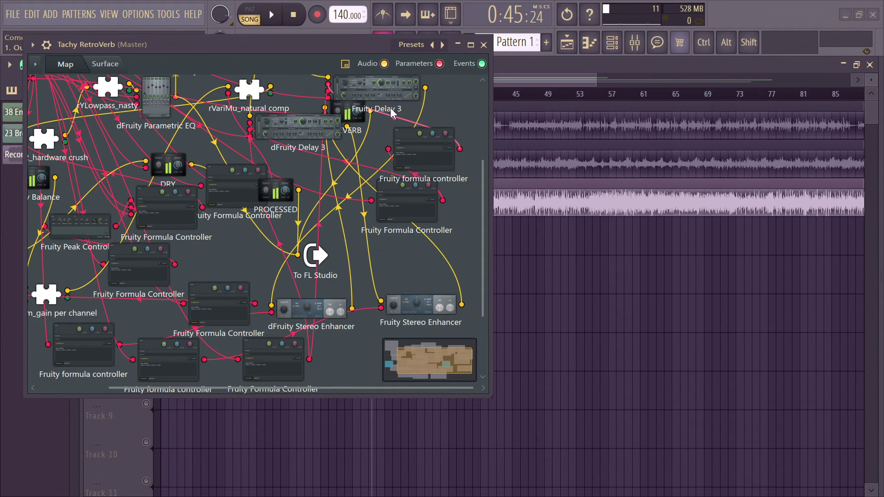
- Reposition the dFruity Delay 3 and lower Fruity Formula Controller modules on the map, checking the formula controller beneath the right-hand one
drag(323, 135, 349, 155)
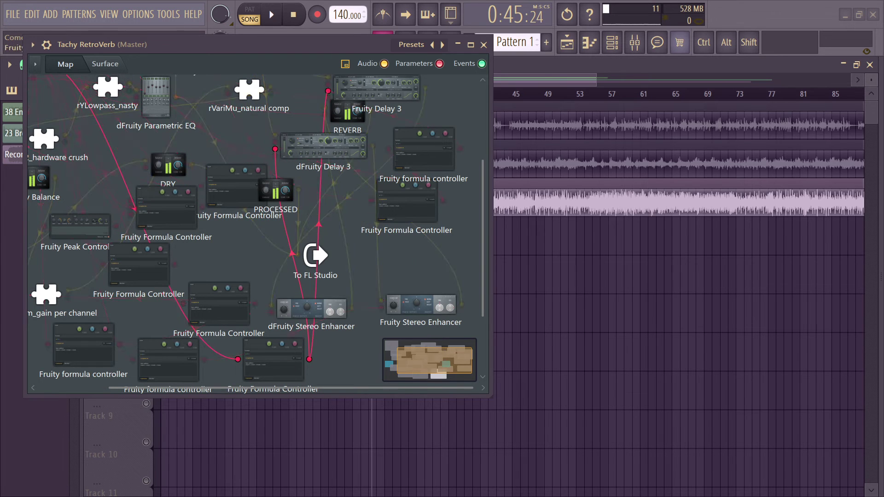
double_click(406, 202)
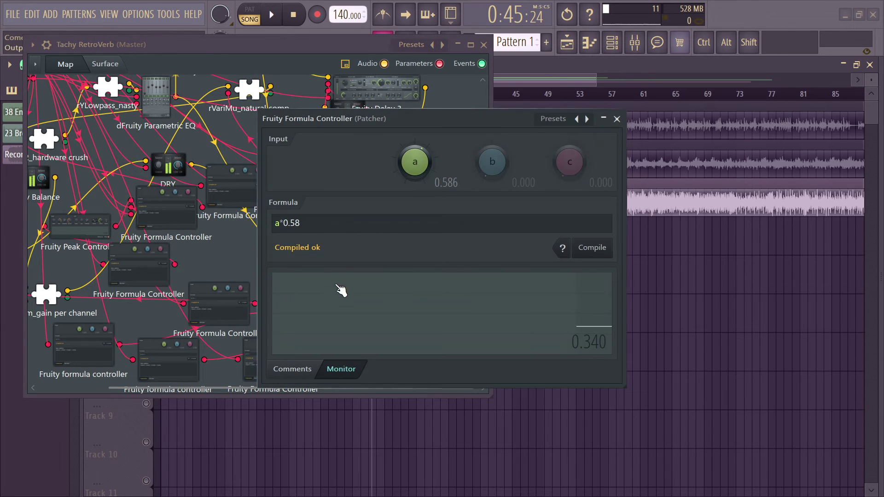
click(617, 119)
scroll(256, 231, down, 1)
drag(262, 323, 267, 325)
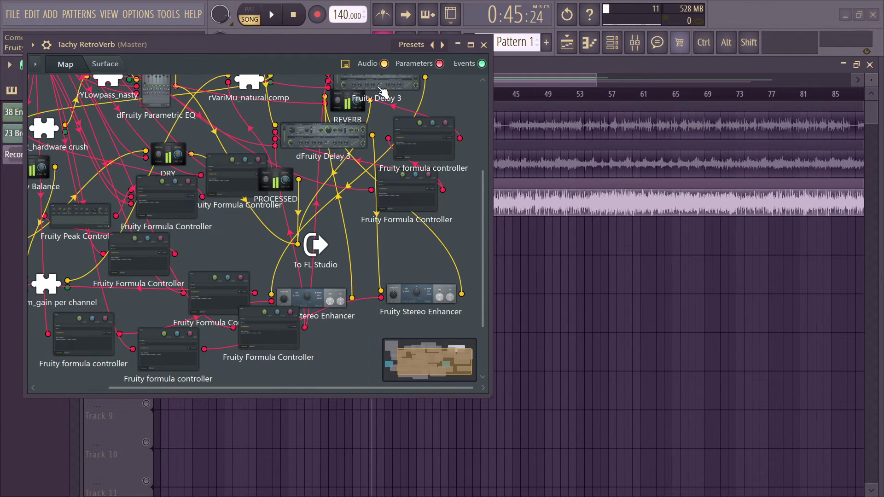
- Inspect the formula in the Fruity formula controller below the upper delay, recheck dFruity Delay 3, and close both windows
scroll(382, 90, up, 2)
double_click(421, 162)
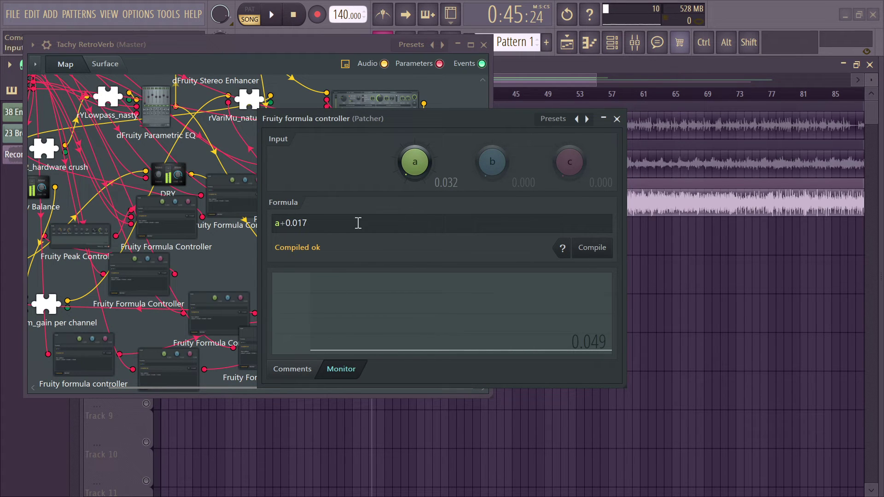
click(617, 119)
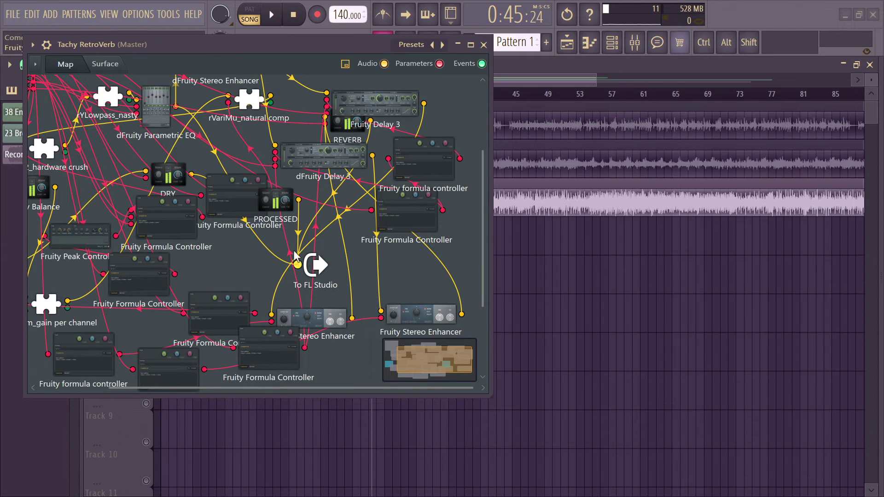
double_click(322, 165)
click(722, 180)
- Play the track on the surface view while auditioning the Tone and Reverb knobs, reset Reverb to its default, and stop playback
click(105, 64)
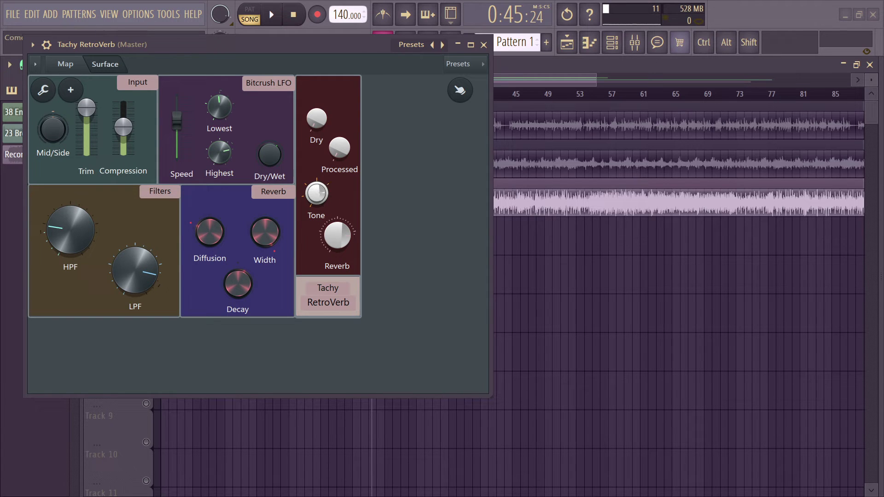
key(space)
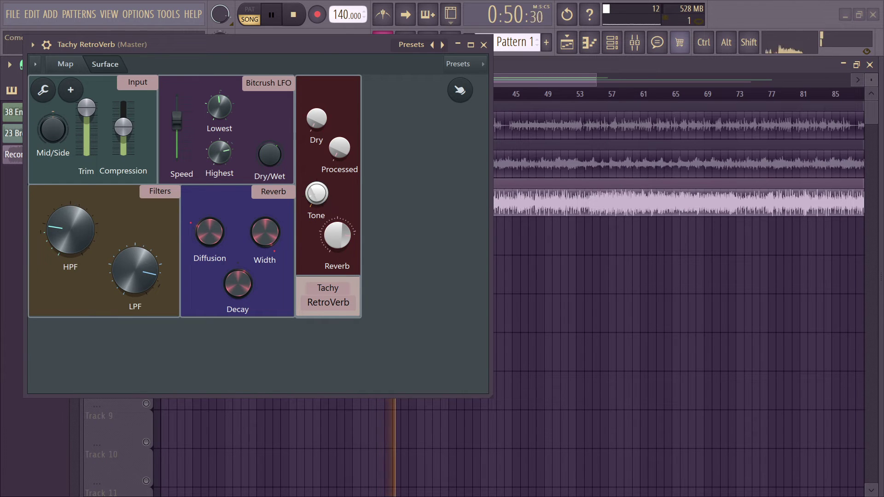
drag(326, 204, 325, 193)
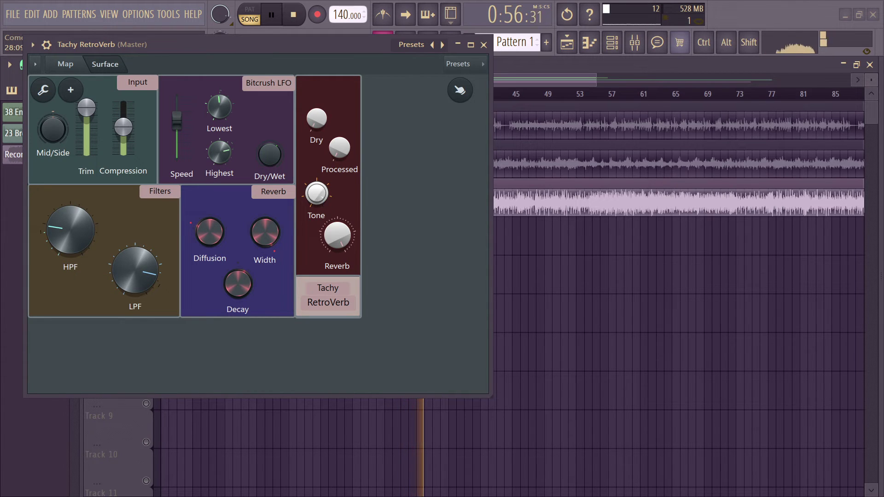
right_click(325, 197)
key(Escape)
right_click(335, 237)
click(335, 239)
key(space)
- Shrink the Tachy RetroVerb window to fit its surface controls and move it clear of the playlist's track headers
drag(289, 51, 521, 110)
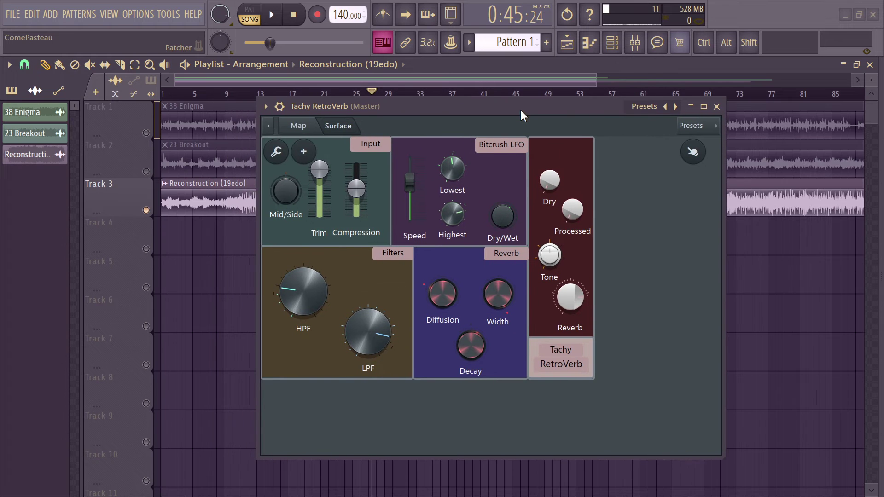
click(298, 125)
click(338, 125)
drag(726, 460, 606, 394)
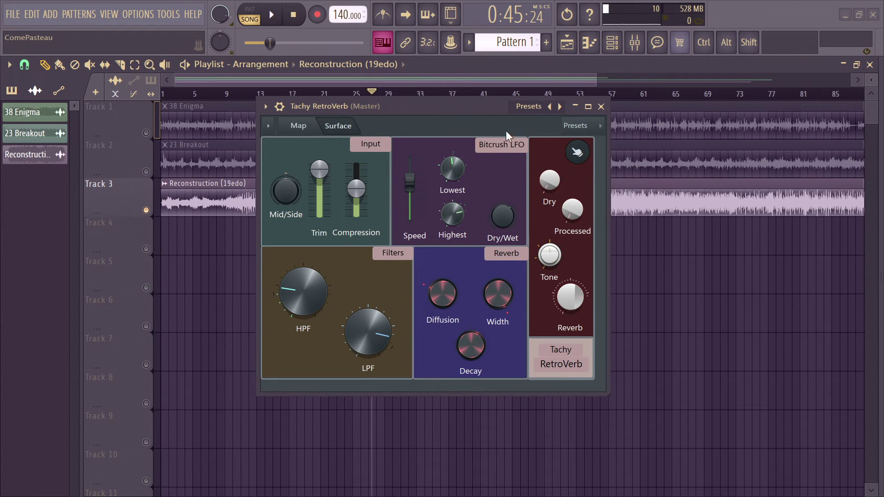
drag(444, 100, 523, 108)
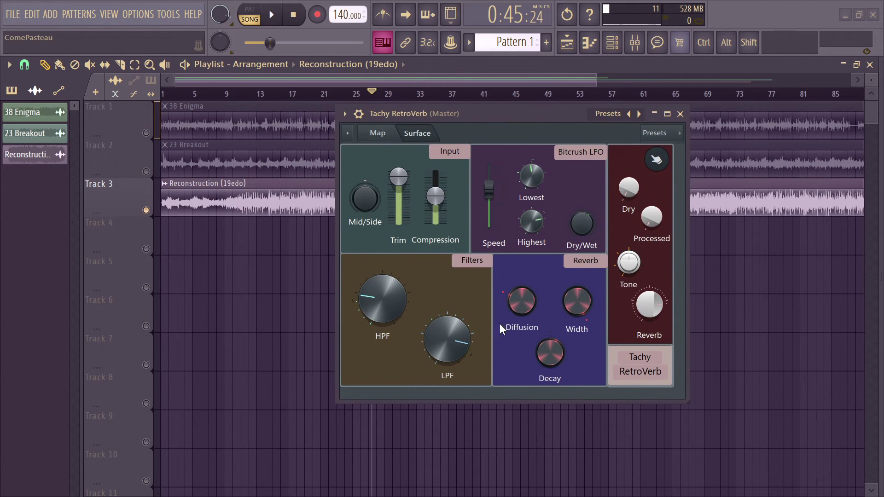
drag(454, 119, 544, 155)
- Make 38 Enigma the active playlist track, reposition the patcher window, and set the playback position to around bar 13
click(167, 107)
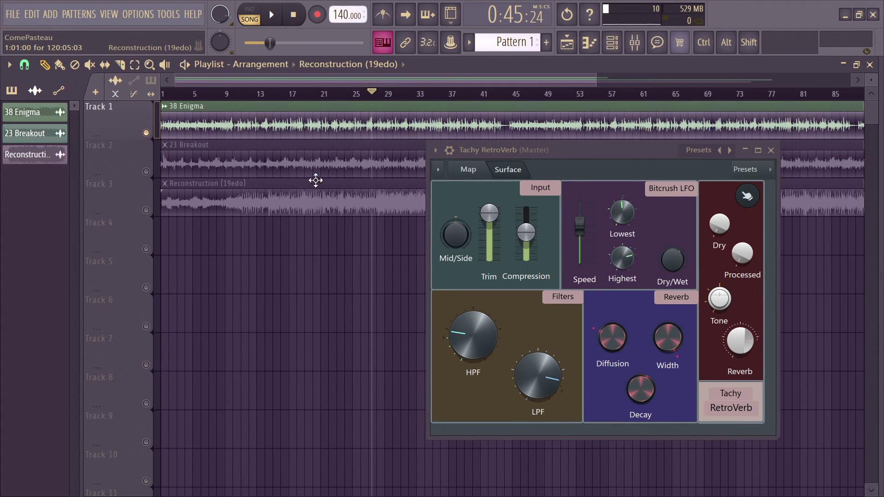
drag(470, 162, 496, 169)
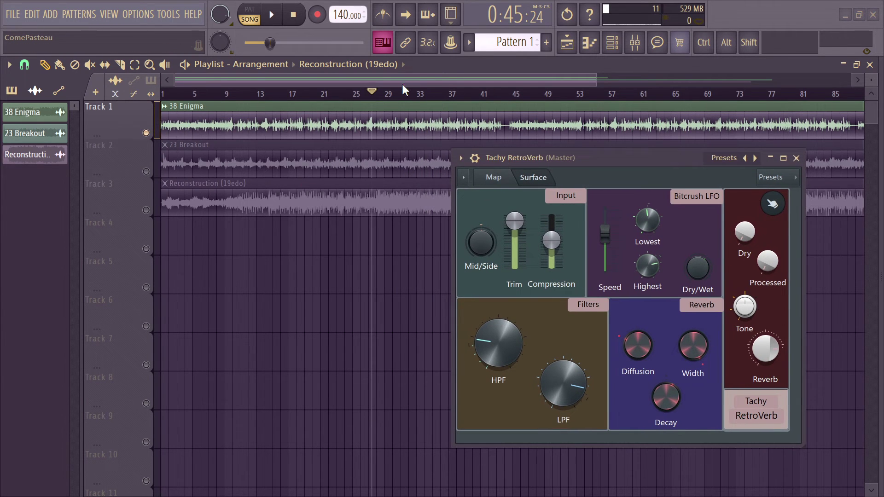
scroll(402, 84, right, 1)
scroll(384, 107, left, 1)
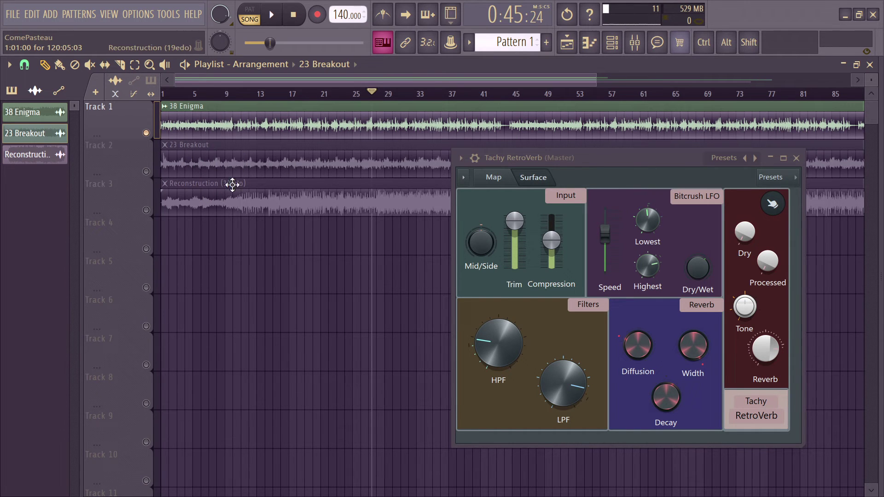
drag(581, 161, 445, 169)
click(265, 96)
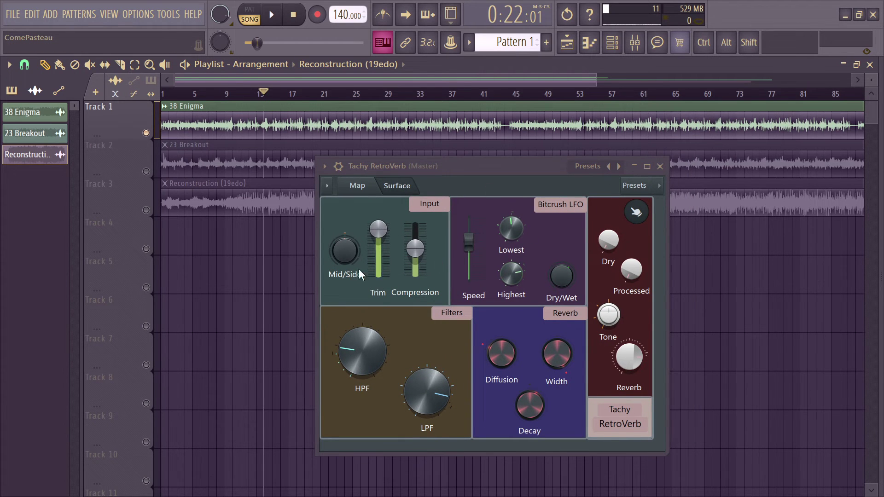
- Reset the Compression, Bitcrush LFO Highest and Dry/Wet, Dry, and Processed controls to their default values
right_click(416, 265)
click(420, 270)
right_click(517, 280)
click(528, 283)
right_click(570, 272)
click(573, 279)
right_click(616, 244)
click(617, 251)
right_click(630, 274)
click(638, 282)
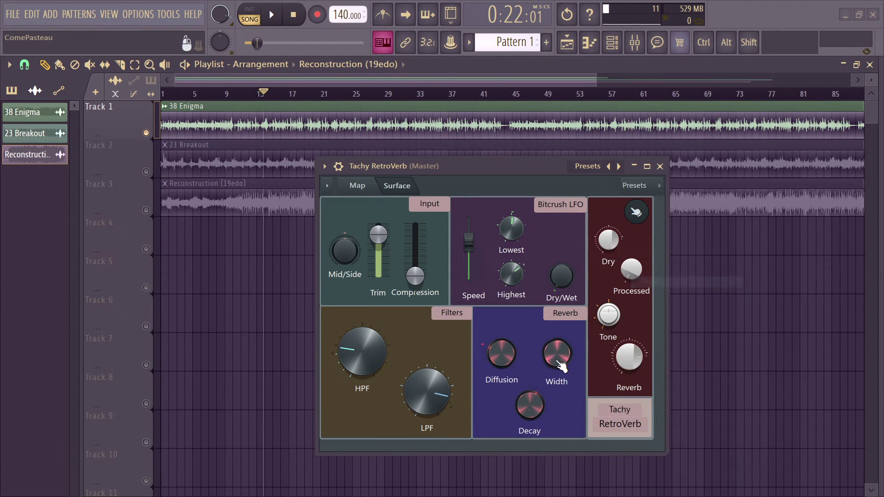
- Reset the Reverb section's Decay and Diffusion knobs and the high-pass filter to their default values
right_click(518, 405)
click(525, 281)
right_click(502, 355)
click(511, 282)
right_click(357, 366)
click(376, 282)
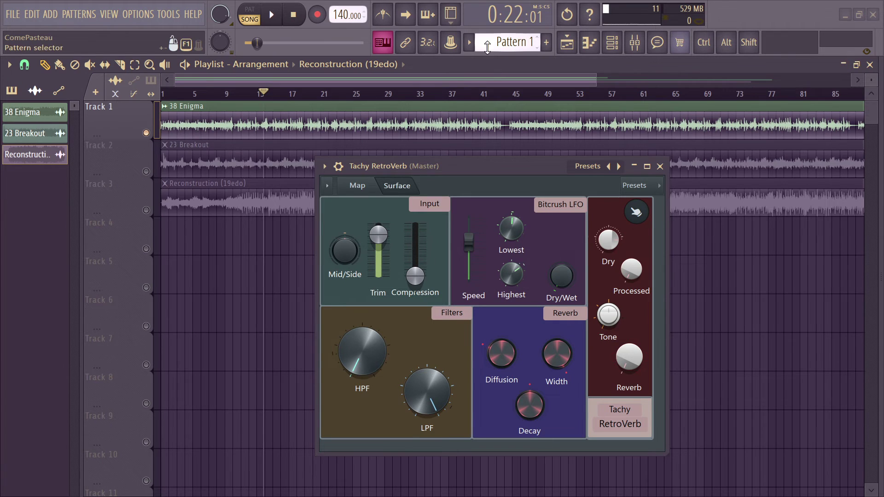
- Play 38 Enigma while raising Compression, lowering Trim slightly, and bringing up the Reverb amount
key(space)
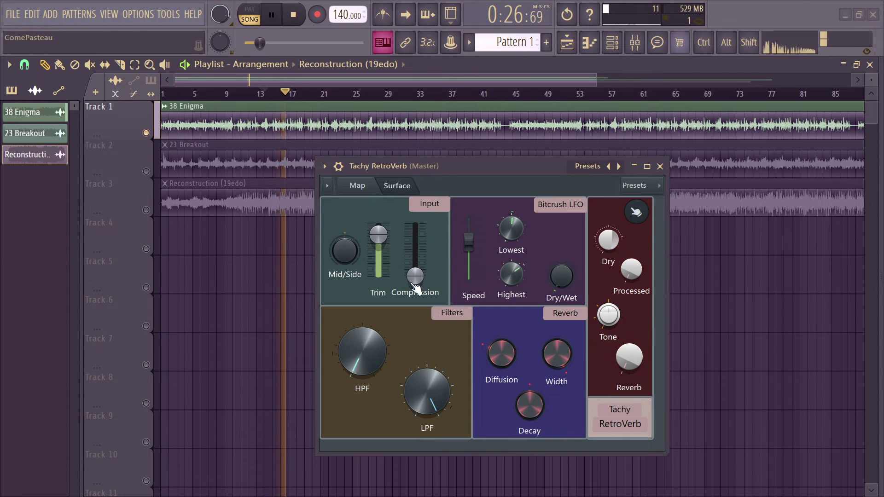
drag(414, 277, 415, 239)
drag(353, 258, 353, 251)
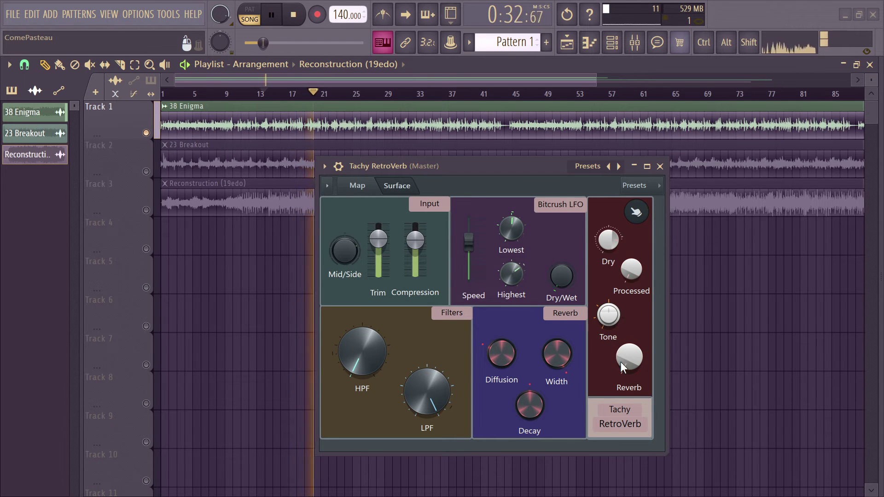
right_click(627, 274)
click(654, 282)
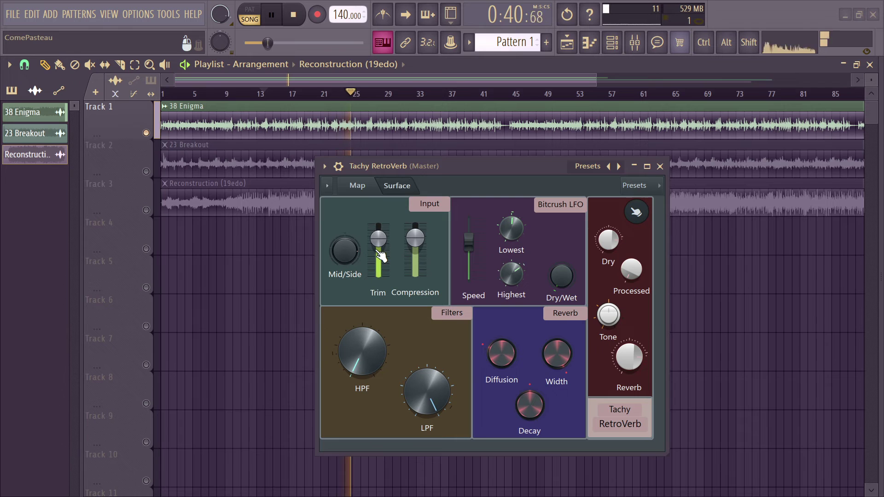
drag(415, 238, 418, 232)
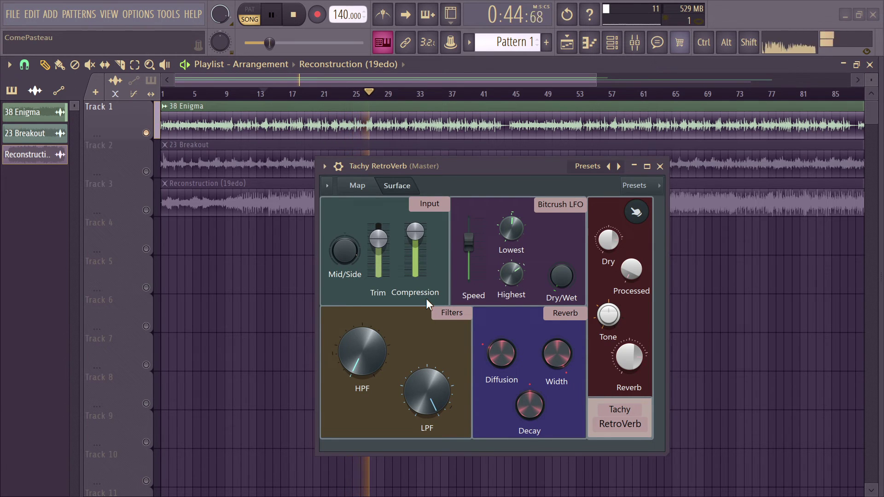
- Shape the filters and Bitcrush LFO during playback by lowering LPF, raising HPF slightly, and increasing Speed and Lowest
drag(428, 389, 427, 410)
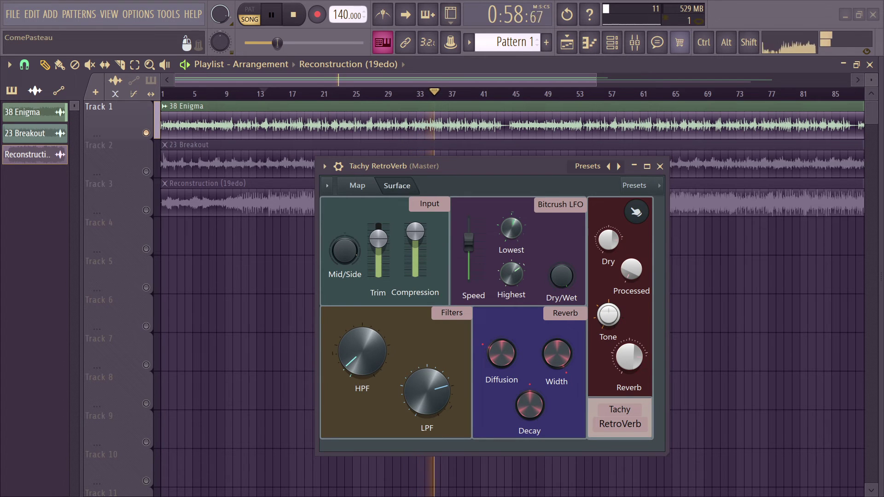
drag(468, 240, 469, 233)
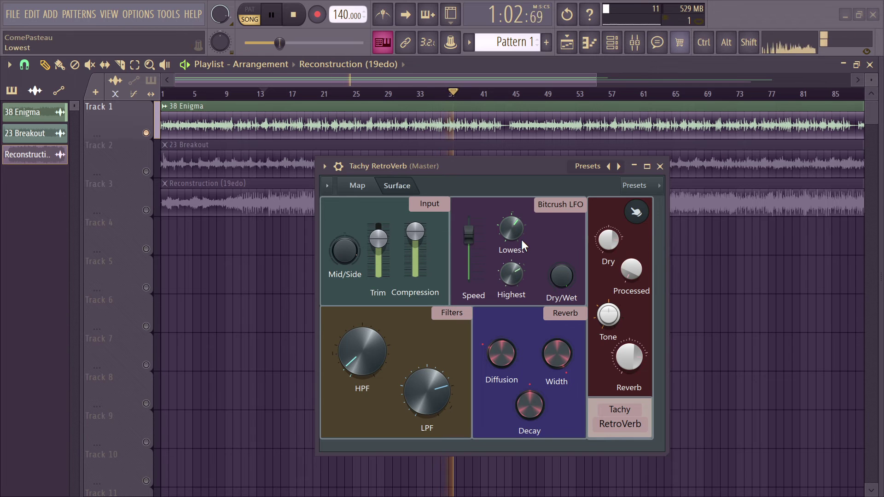
drag(514, 238, 515, 258)
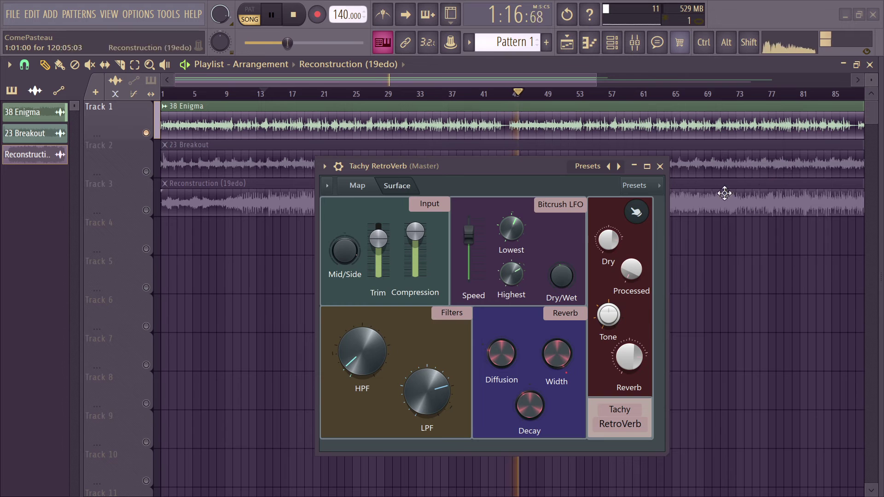
- Sweep the output Reverb knob down and back up while the track plays to compare dry and reverberant sound
drag(629, 357, 629, 387)
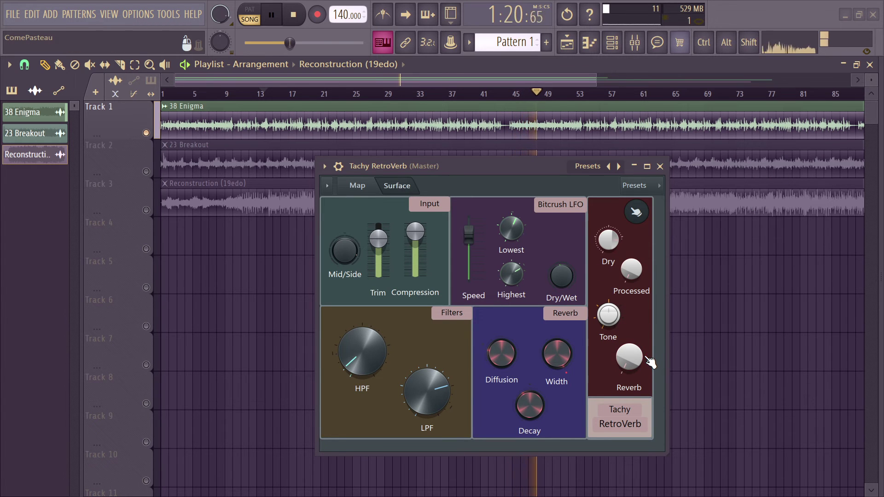
drag(629, 357, 629, 350)
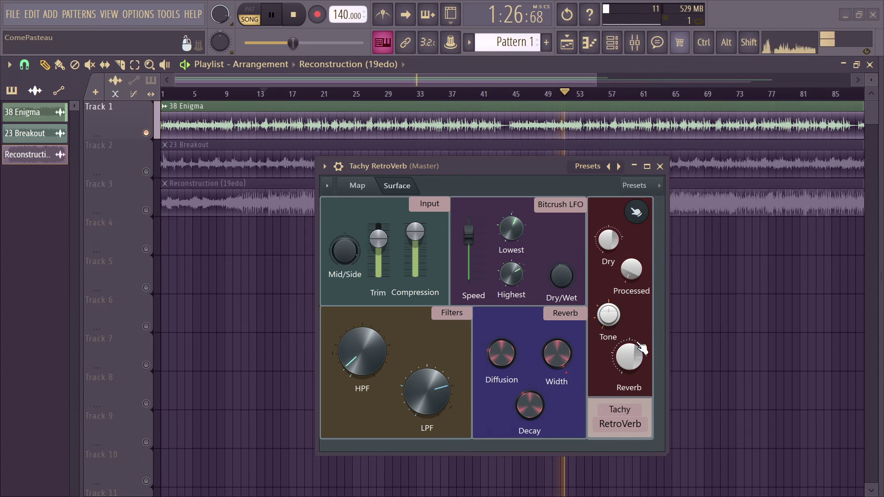
drag(629, 350, 641, 353)
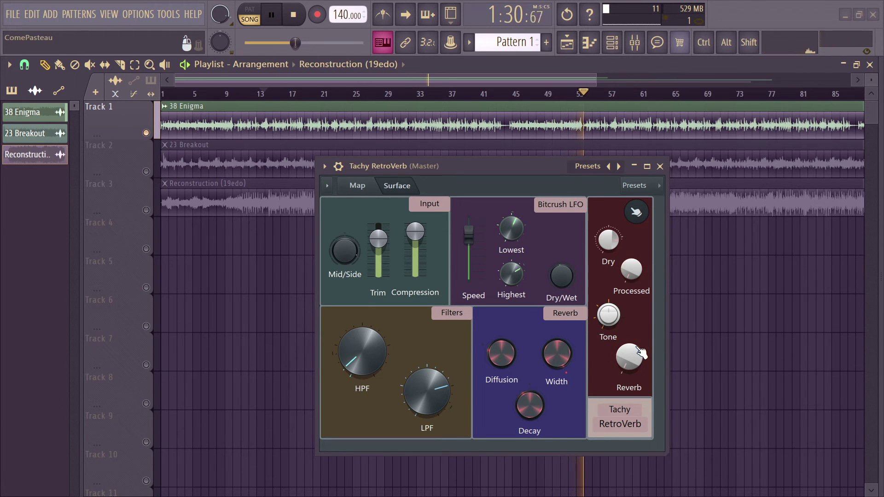
- Raise the output Reverb knob back up and stop the playback of 38 Enigma
drag(641, 352, 642, 352)
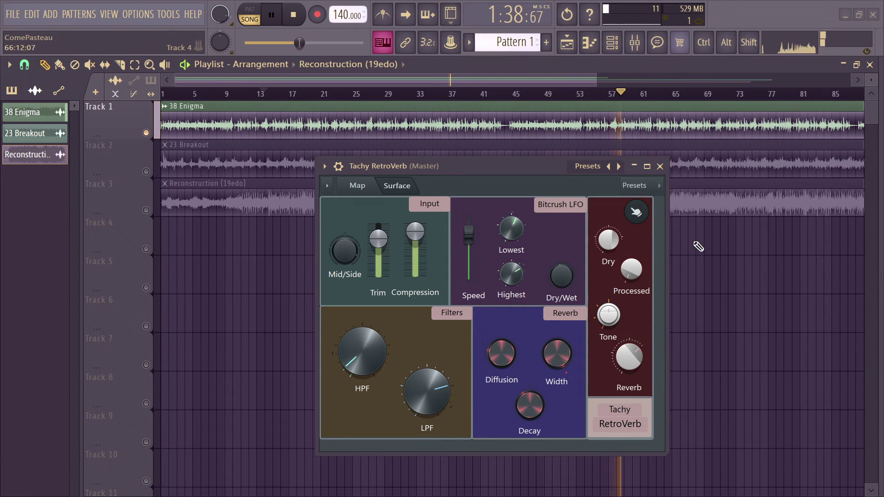
key(space)
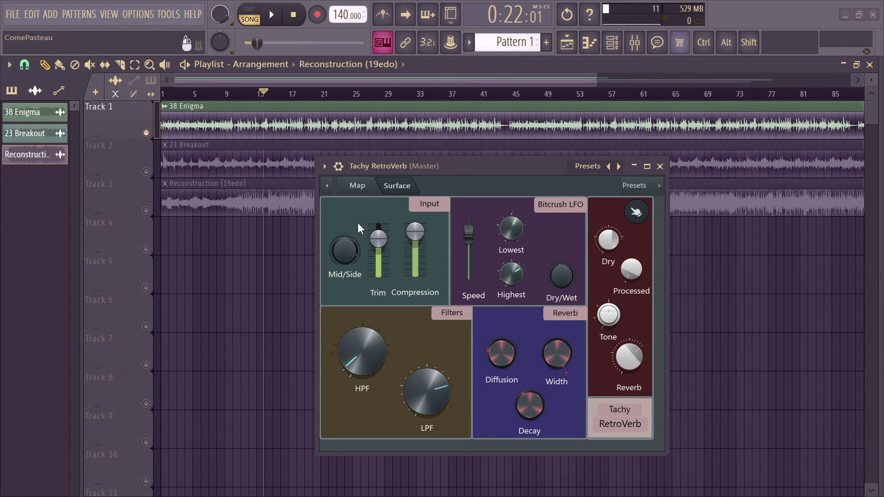
- Solo the 23 Breakout track and place the playhead at about bar 6
ctrl+click(146, 172)
scroll(224, 257, down, 1)
scroll(224, 256, down, 1)
click(187, 93)
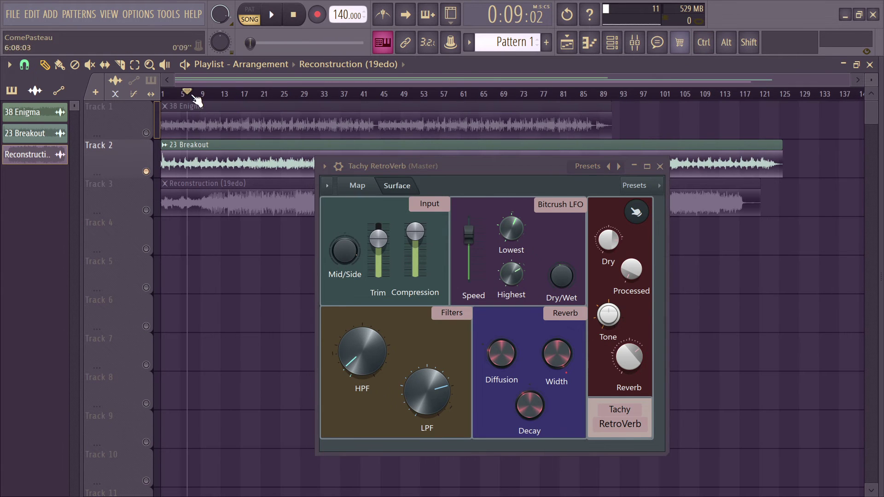
- Reset the Trim and Compression sliders in the Input section to their default values
right_click(379, 247)
click(379, 250)
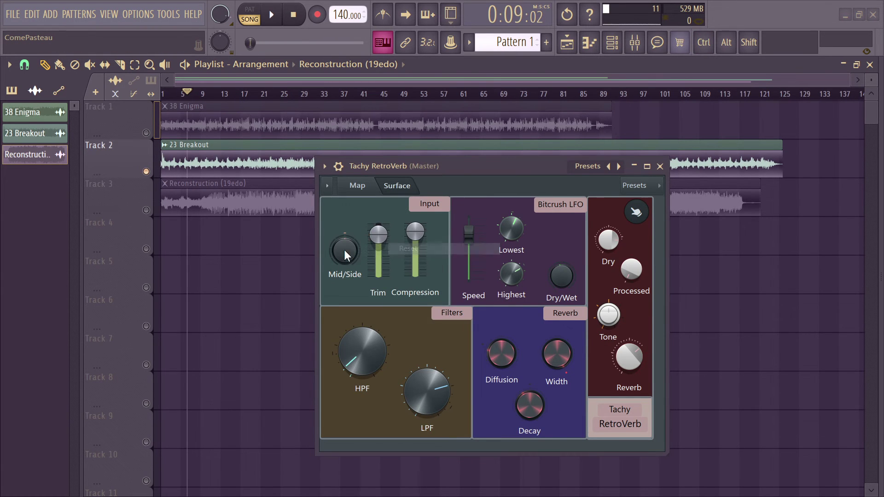
right_click(345, 245)
key(Escape)
right_click(416, 240)
click(426, 245)
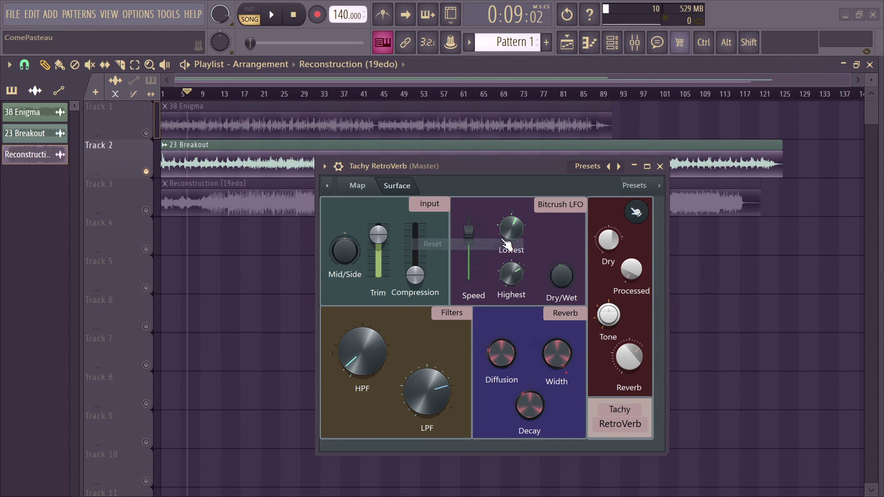
- Reset the Bitcrush LFO's Lowest, Highest, Speed and Dry/Wet controls and the output Reverb knob to their defaults
right_click(506, 223)
click(516, 226)
right_click(510, 276)
click(518, 279)
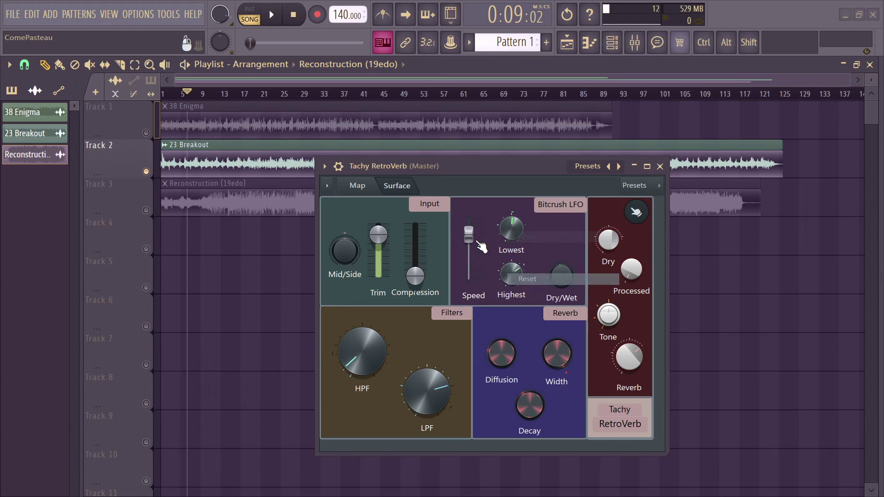
right_click(563, 276)
click(571, 281)
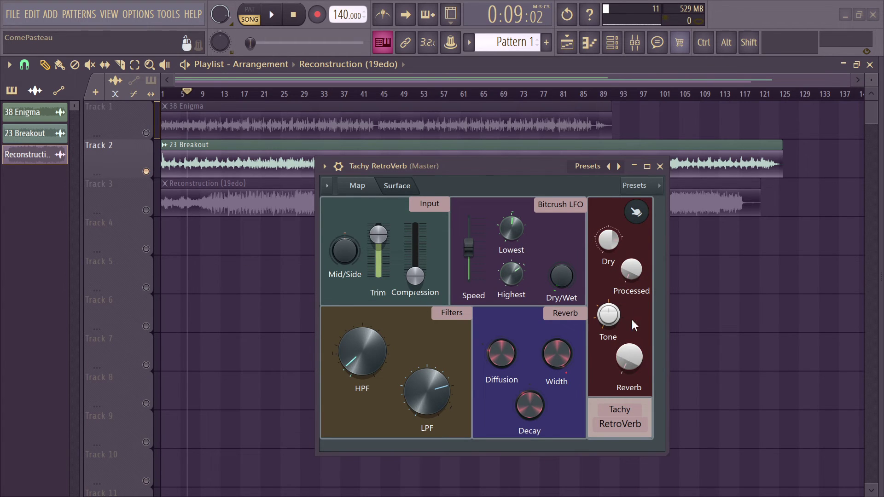
- Audition 23 Breakout while raising HPF slightly and lowering LPF, and move the stopped effect's window higher
key(space)
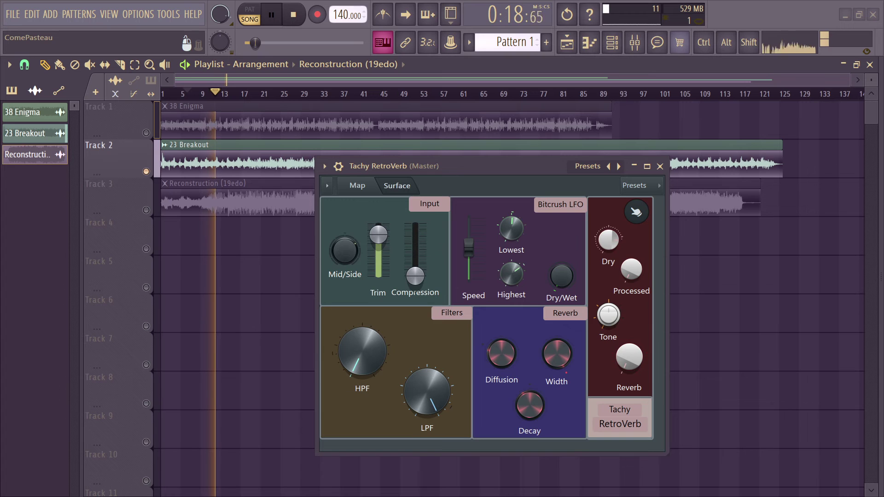
key(space)
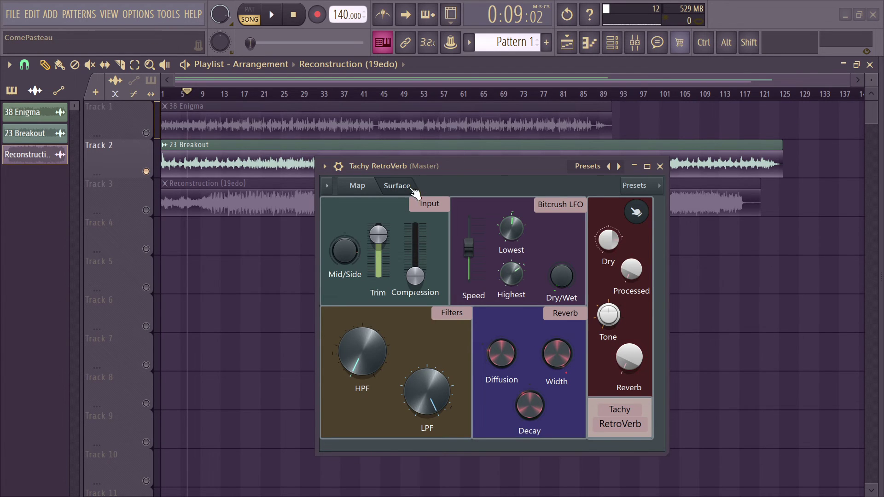
drag(416, 172, 425, 148)
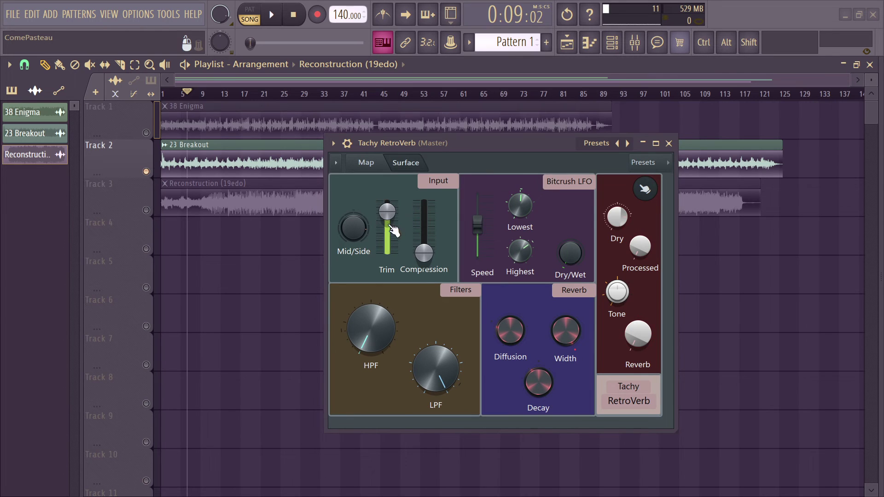
drag(424, 237, 424, 252)
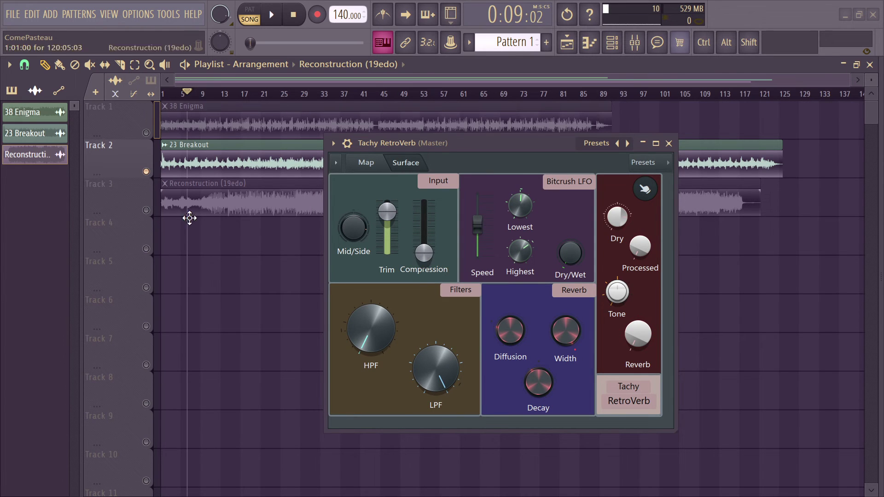
- Play 23 Breakout while raising the output Reverb knob, lowering HPF and opening LPF slightly
key(space)
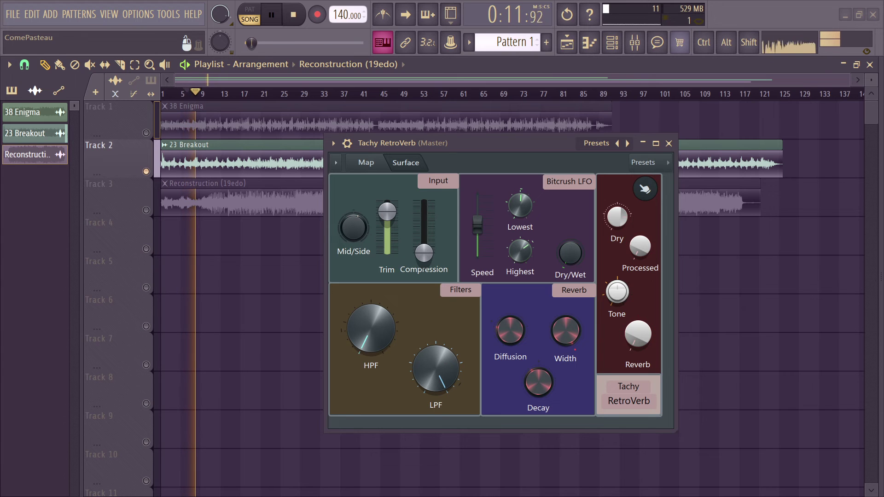
right_click(640, 338)
click(663, 282)
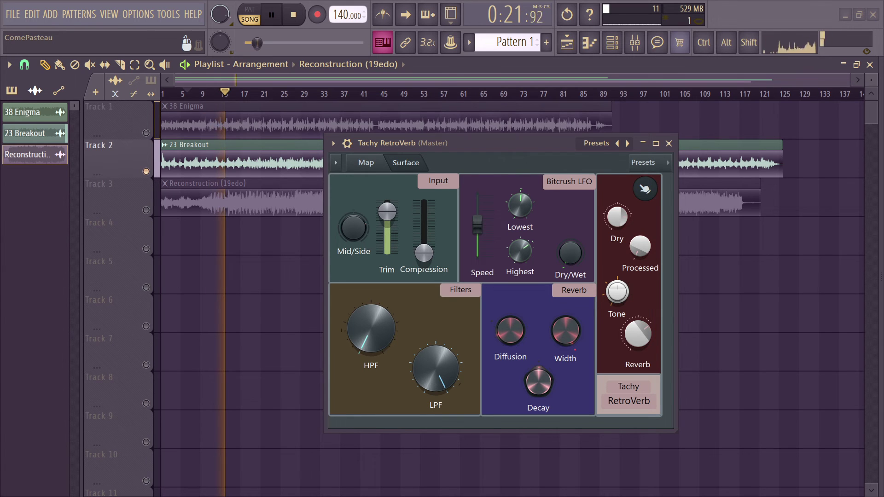
scroll(389, 330, down, 2)
scroll(454, 366, down, 2)
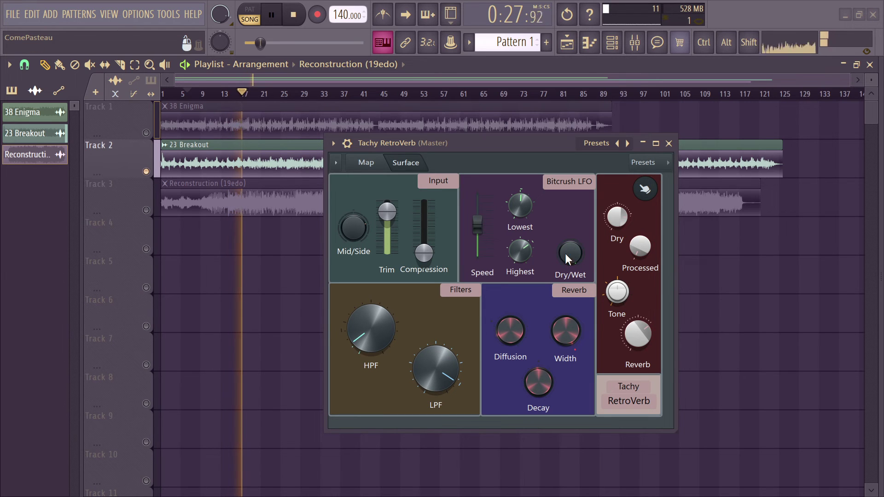
- Raise Compression, open LPF further, and increase the Bitcrush LFO's Speed and Highest during playback
drag(423, 252, 424, 223)
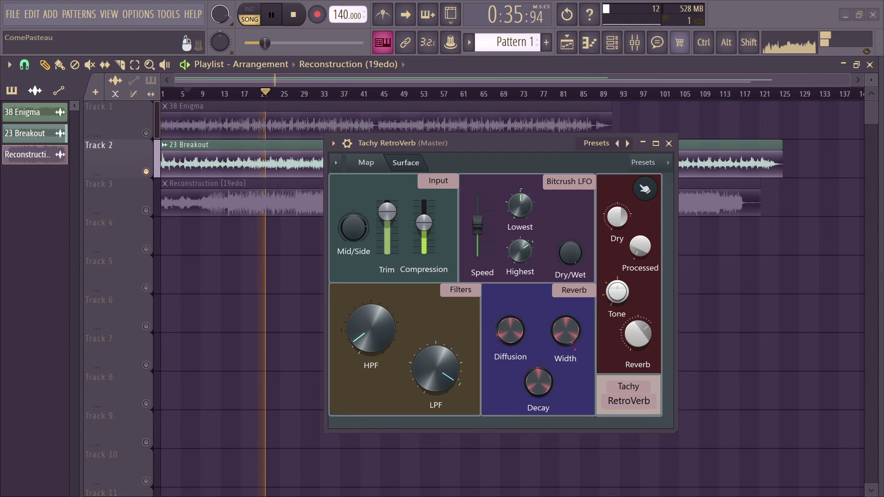
drag(454, 368, 454, 358)
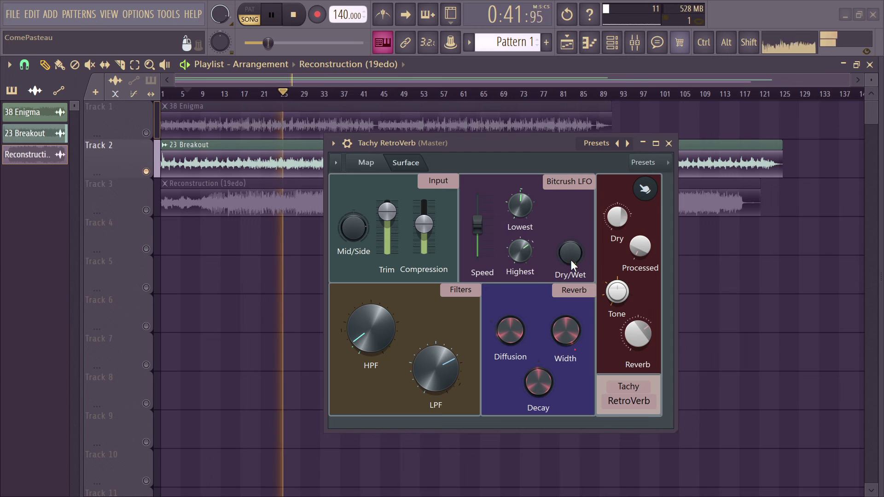
drag(477, 224, 477, 217)
drag(527, 261, 527, 255)
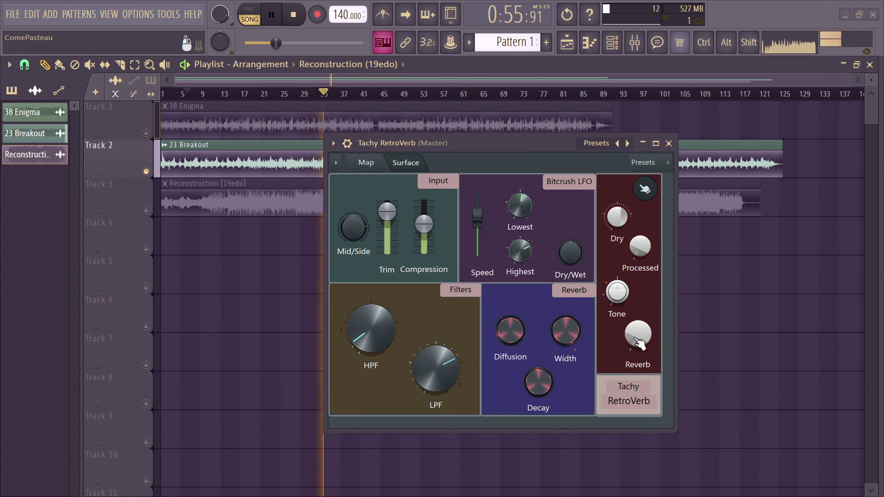
- Sweep the output Reverb knob up and down on 23 Breakout, leave it raised, and stop playback
drag(638, 335, 638, 320)
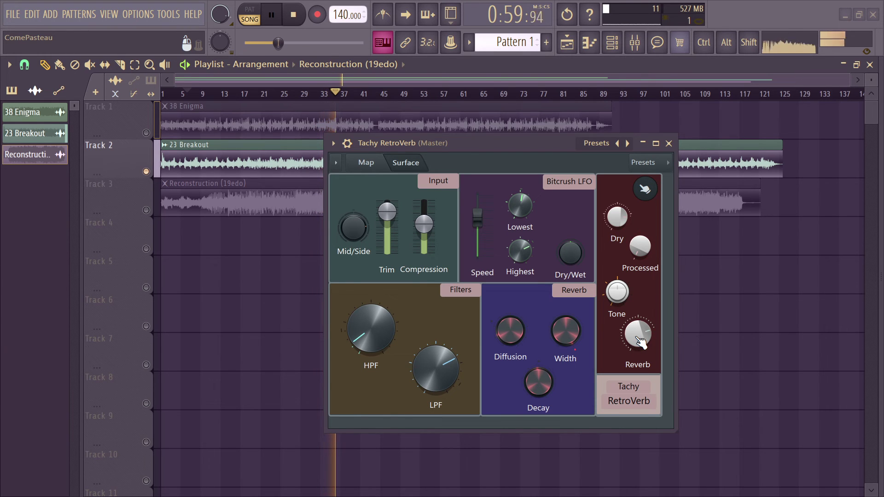
drag(638, 335, 641, 343)
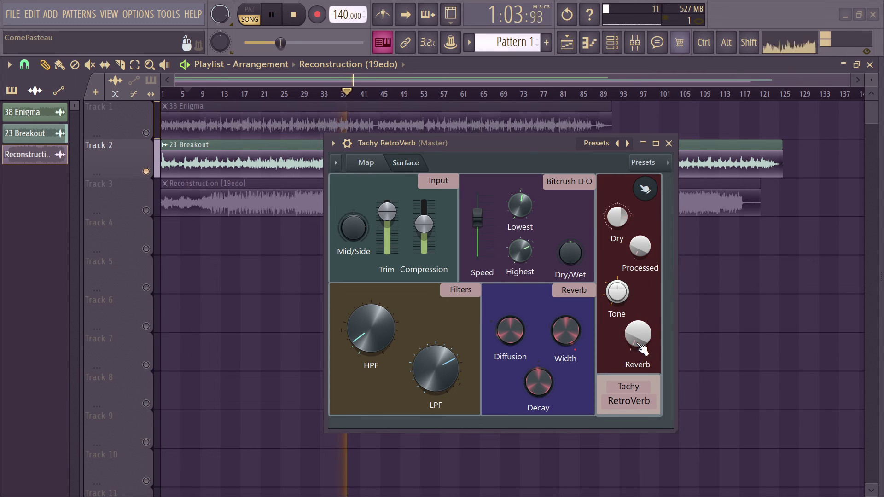
drag(638, 335, 637, 328)
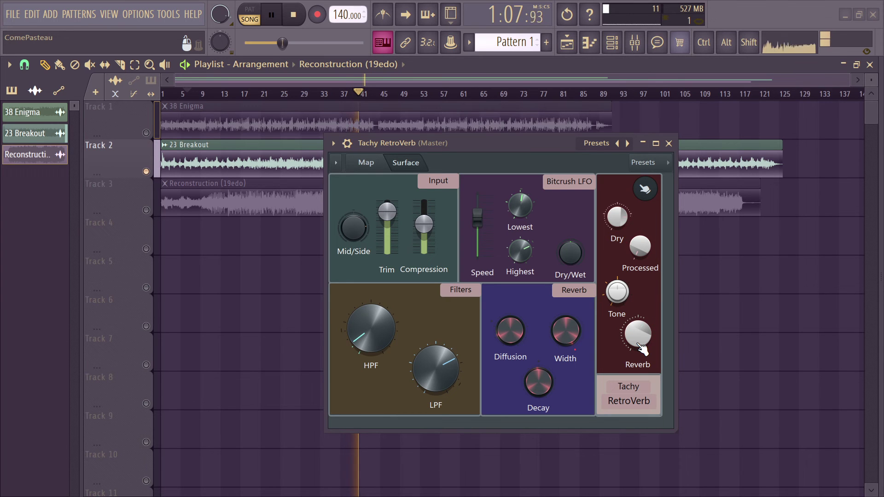
drag(638, 335, 638, 332)
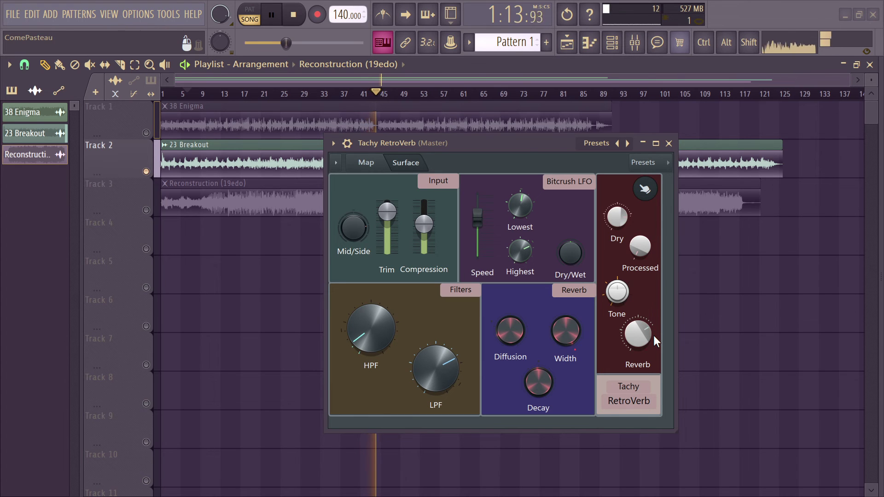
key(space)
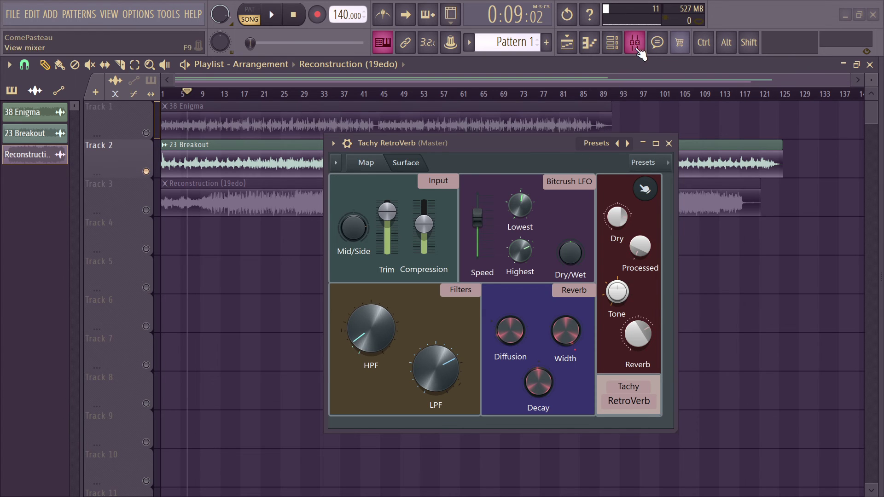
- Bypass Tachy RetroVerb on the Master channel and load rNonlinearSpace_no mud biggen verb into Slot 2
click(635, 42)
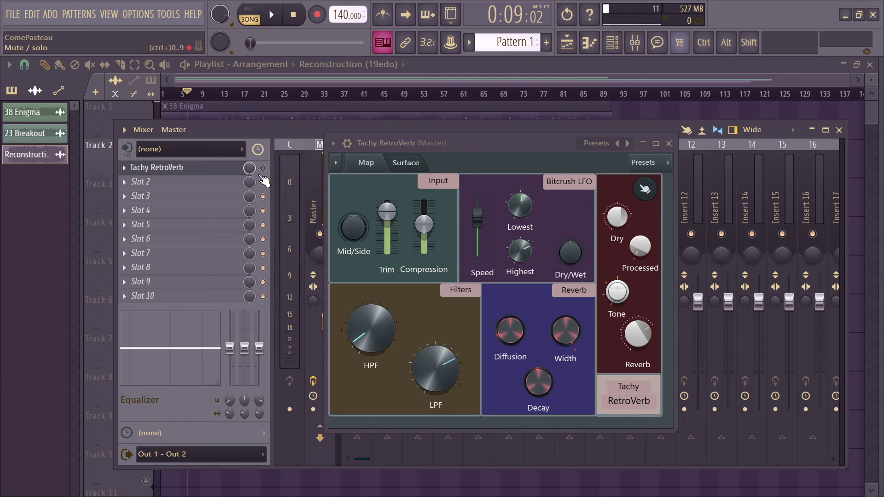
click(219, 181)
mouse_move(327, 328)
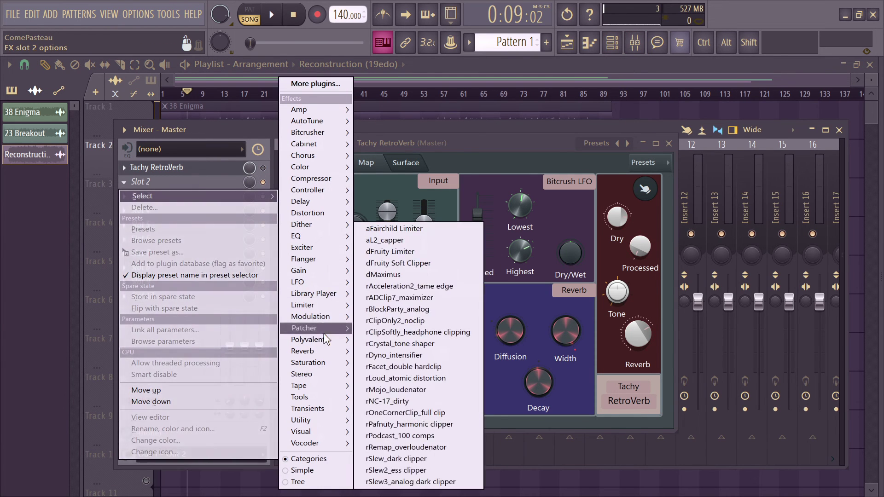
mouse_move(323, 352)
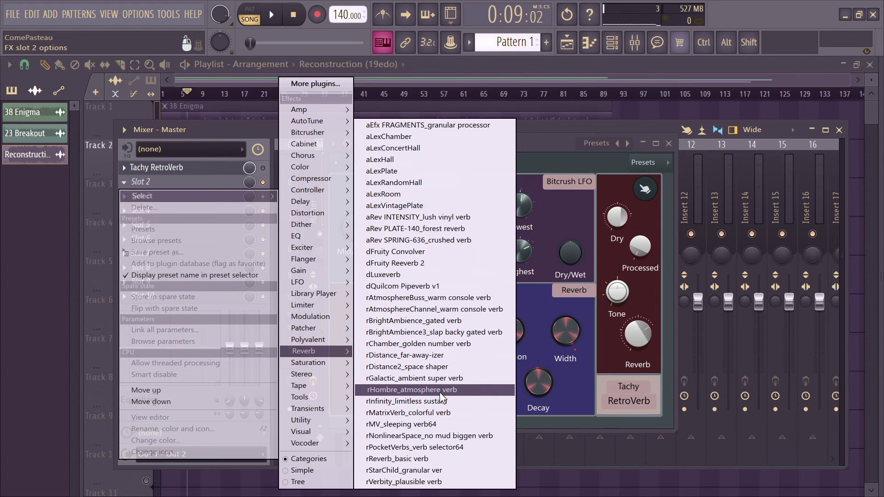
click(428, 435)
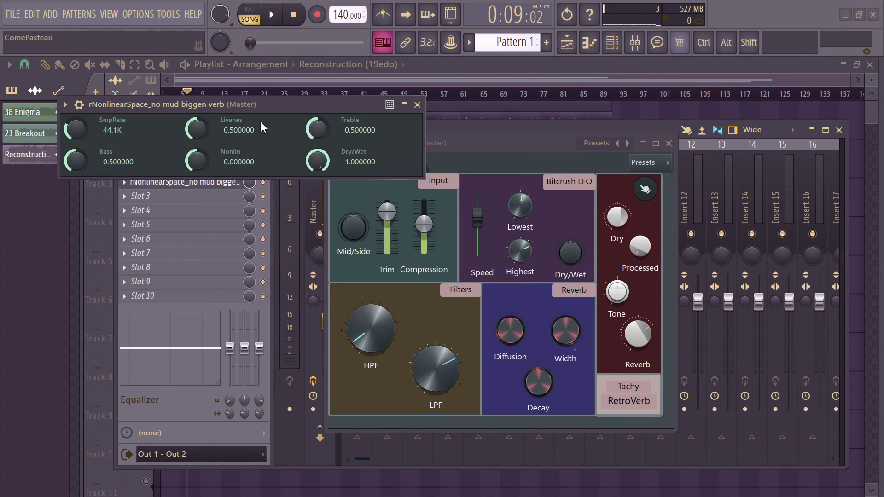
drag(218, 154, 377, 225)
drag(307, 220, 356, 223)
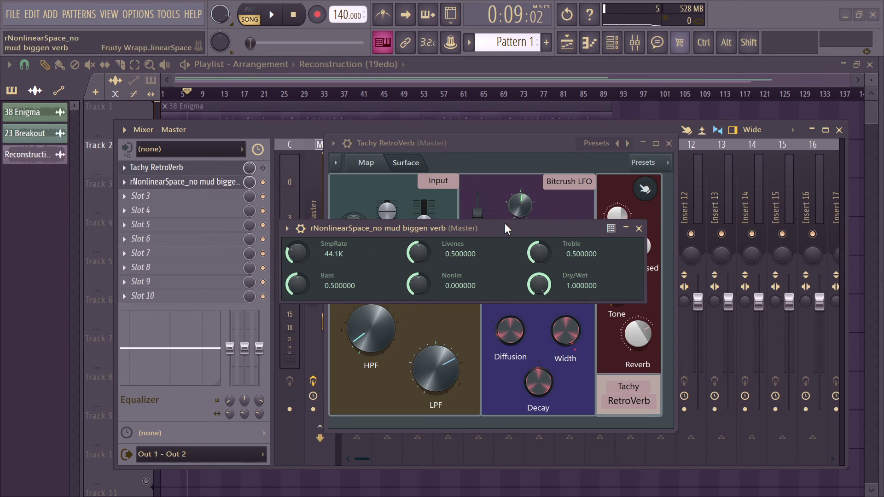
- During playback, set rNonlinearSpace's Livenes to 0.114655, Nonlin to 0.729288, Treble to 0.603501, Bass to 0.398090 and Dry/Wet to 0.259565
key(space)
drag(422, 256, 423, 286)
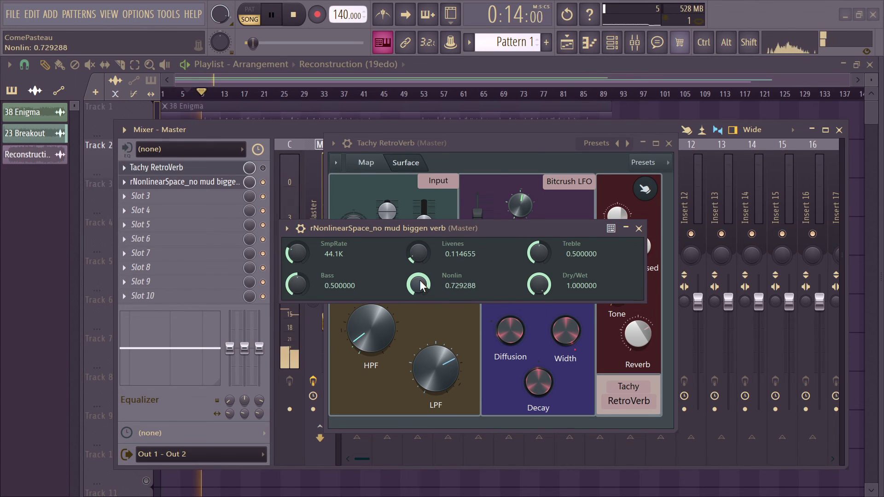
scroll(539, 253, up, 5)
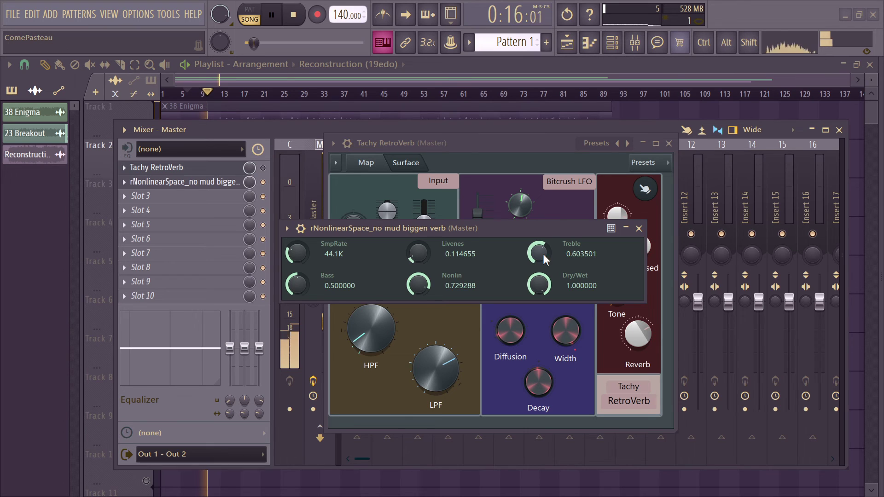
drag(296, 284, 296, 287)
mouse_move(539, 285)
mouse_down()
mouse_move(539, 315)
mouse_move(538, 282)
mouse_up()
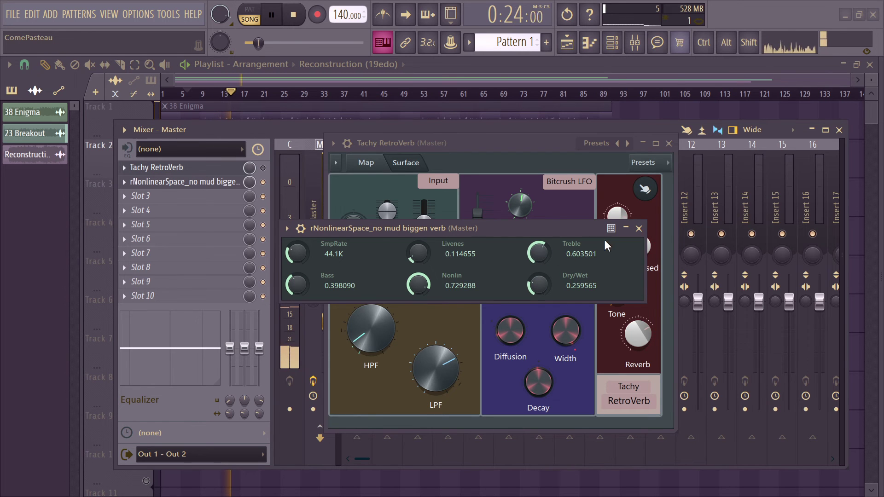
- Move the rNonlinearSpace window aside and bring its Dry/Wet down to 0 while the track plays
drag(345, 231, 447, 232)
drag(320, 317, 319, 310)
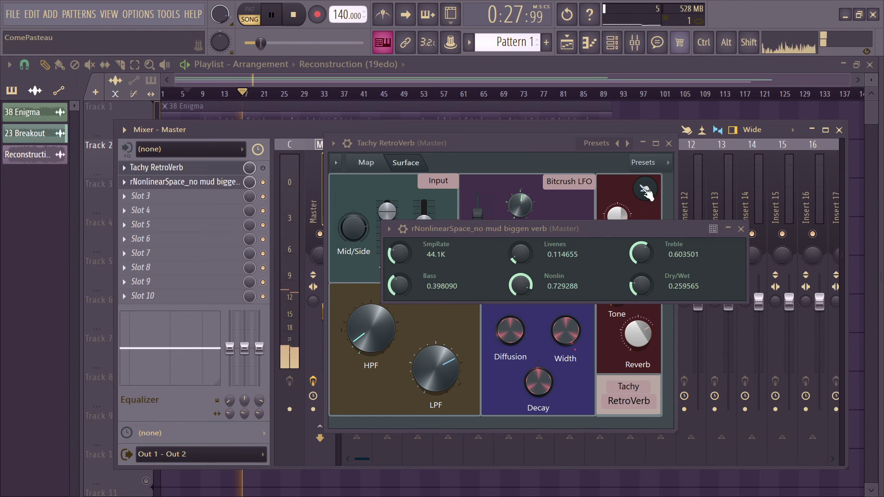
drag(640, 284, 641, 304)
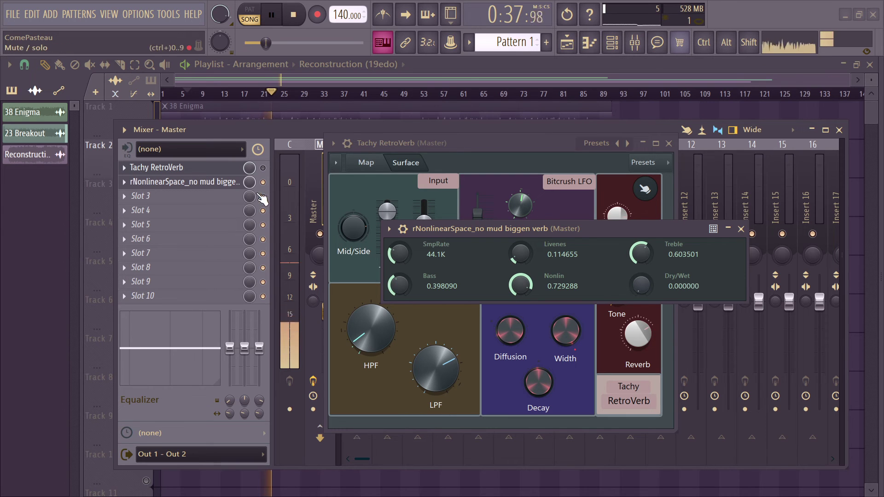
- Bypass rNonlinearSpace, re-enable Tachy RetroVerb, bring its window to the front for comparison, and stop playback
click(263, 169)
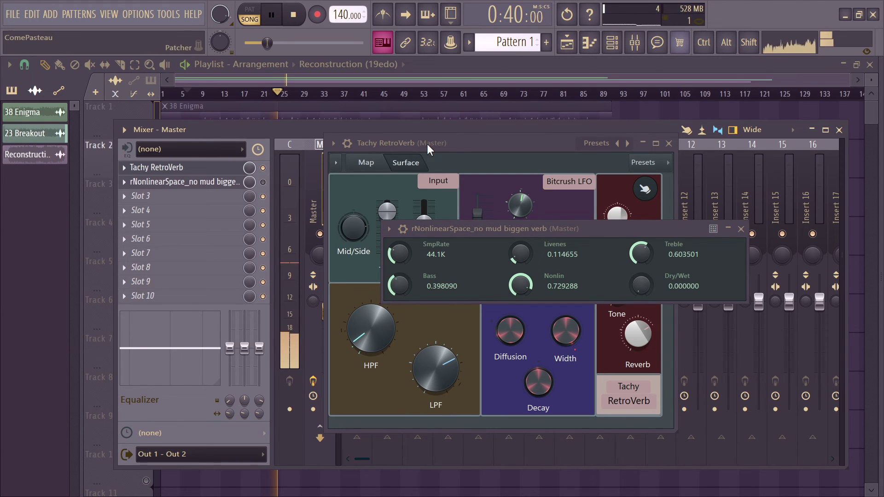
click(499, 156)
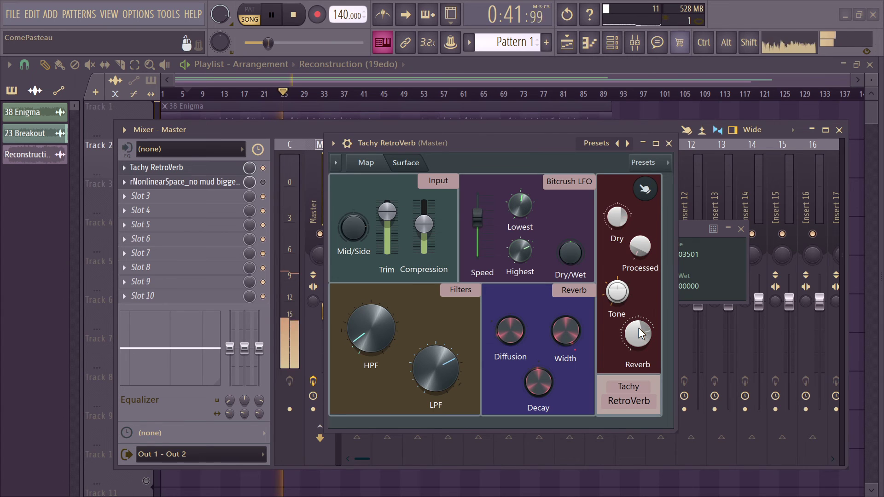
key(space)
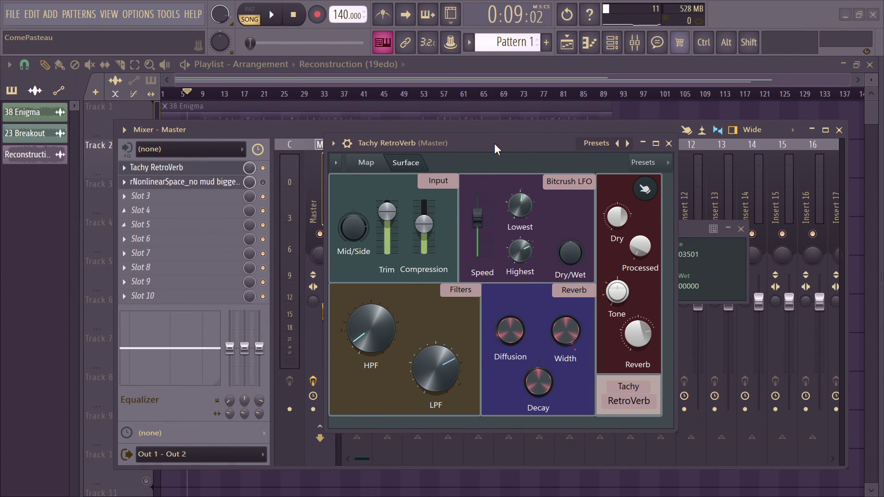
- Remove rNonlinearSpace from Slot 2 of the Master channel
click(709, 248)
click(124, 182)
click(144, 207)
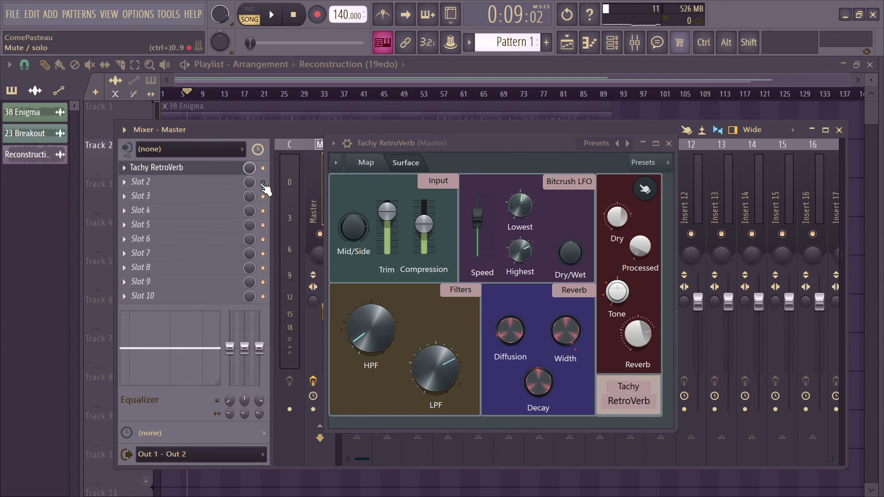
- Reset Tachy RetroVerb's Mid/Side, Compression, HPF and LPF controls to their default values
right_click(364, 234)
click(374, 236)
right_click(425, 231)
click(443, 237)
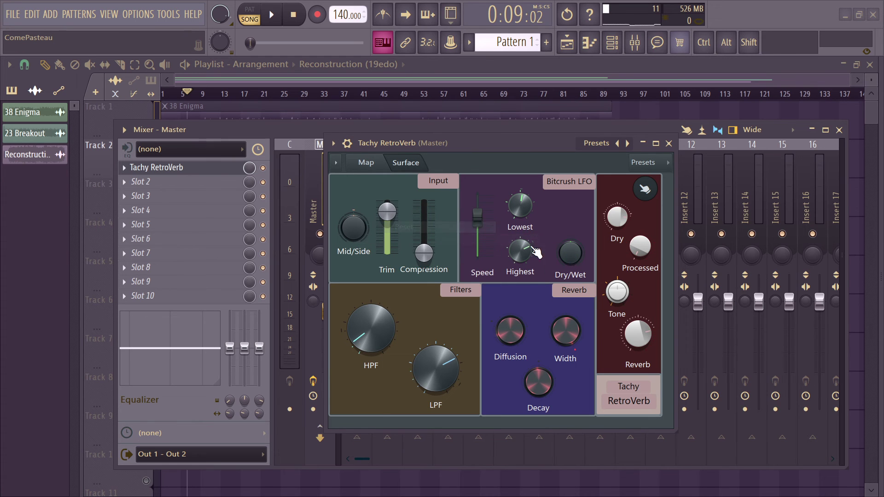
right_click(341, 341)
click(394, 281)
right_click(445, 376)
click(465, 282)
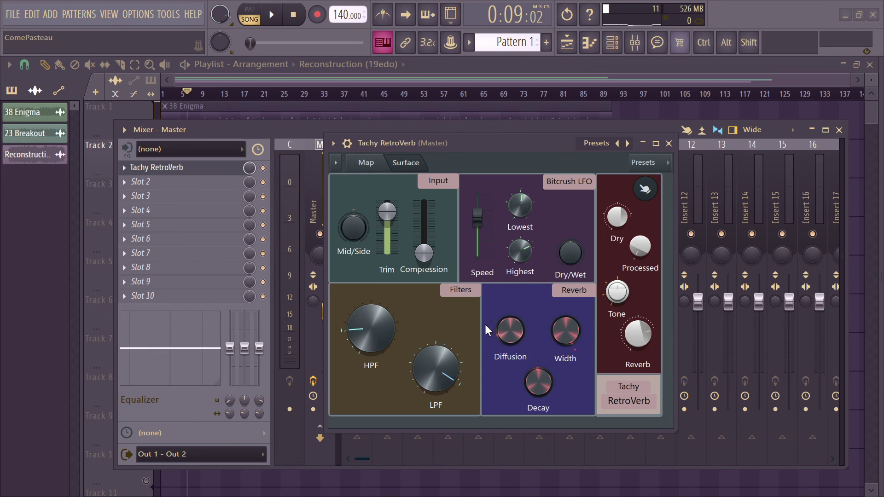
- Close the plugin and mixer windows, then play the soloed Reconstruction (19edo) track from about bar 29
key(Escape)
key(Escape)
click(375, 181)
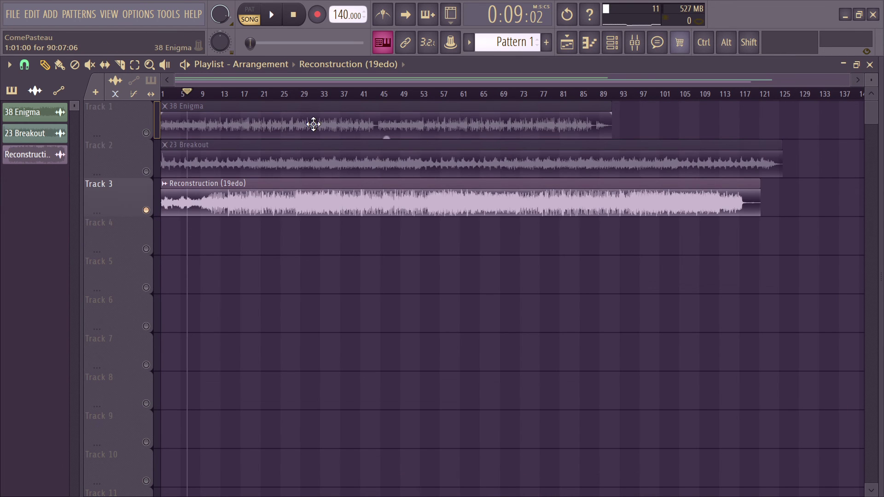
click(302, 95)
key(space)
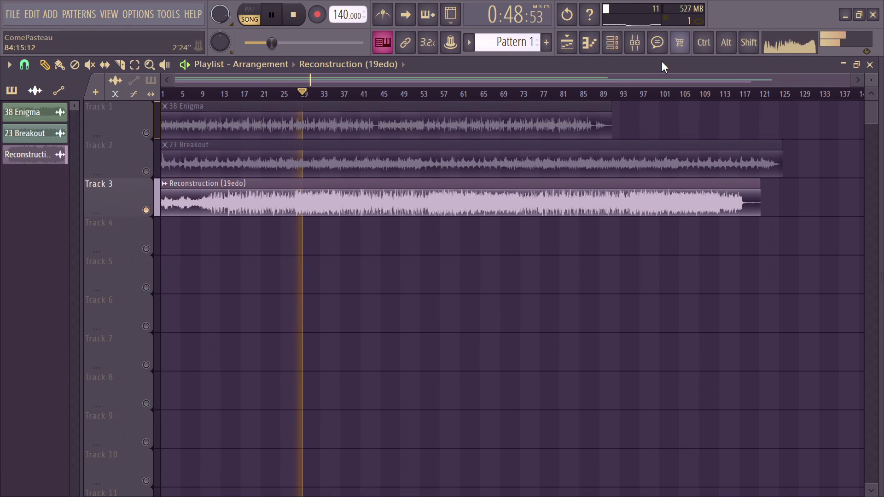
- Lower the Master channel's fader slightly in the mixer while the Reconstruction (19edo) track plays
key(space)
click(635, 42)
right_click(314, 302)
key(Escape)
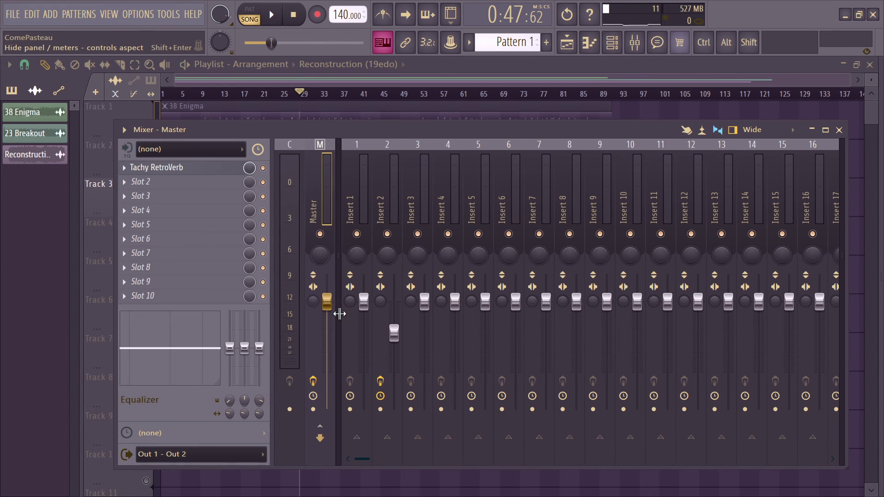
key(space)
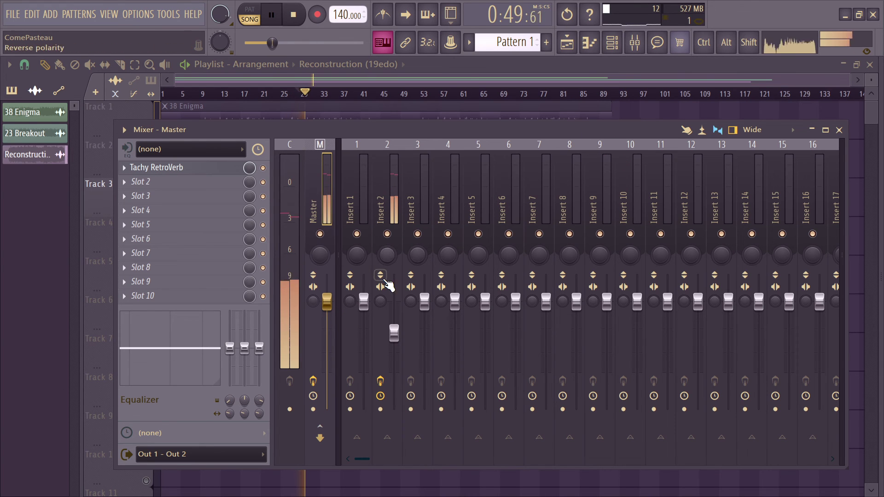
scroll(328, 302, down, 3)
click(635, 42)
click(634, 42)
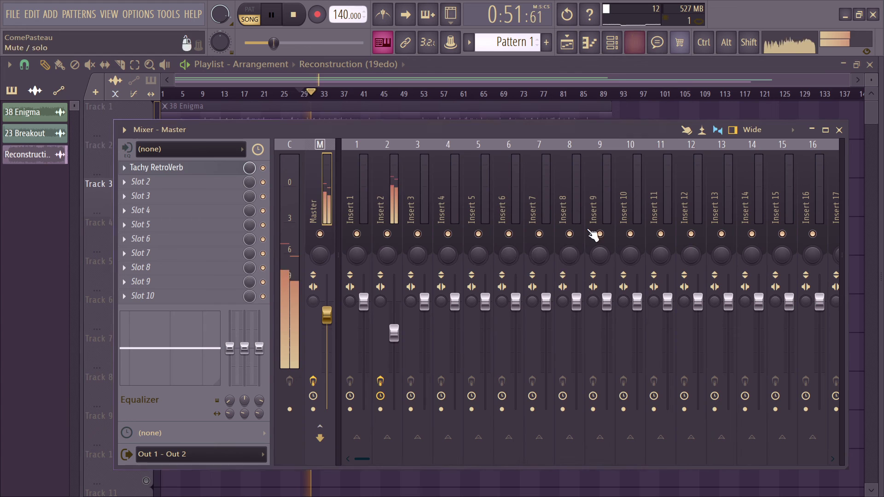
- Open Tachy RetroVerb from the Master channel, reset its Reverb level and try out the Diffusion knob
click(197, 168)
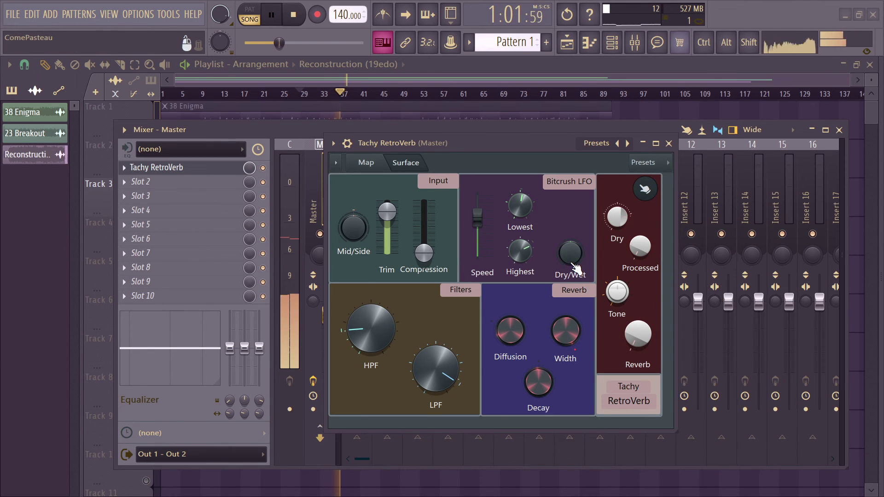
right_click(636, 330)
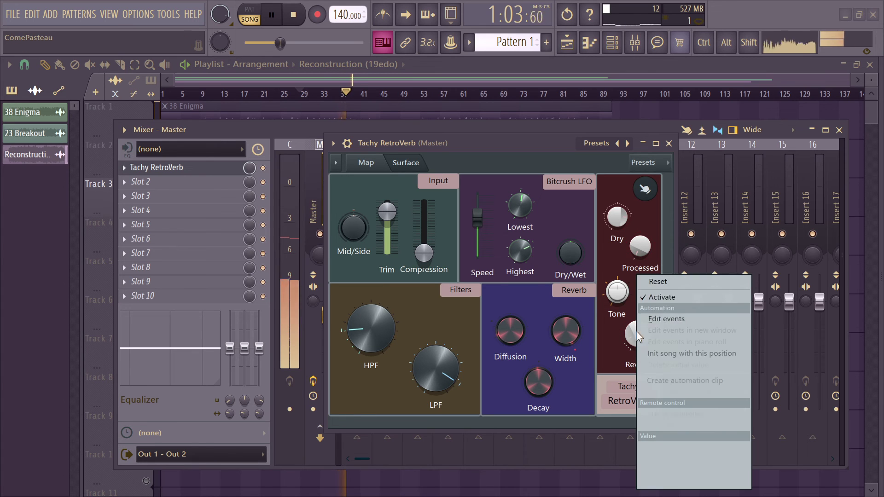
click(646, 286)
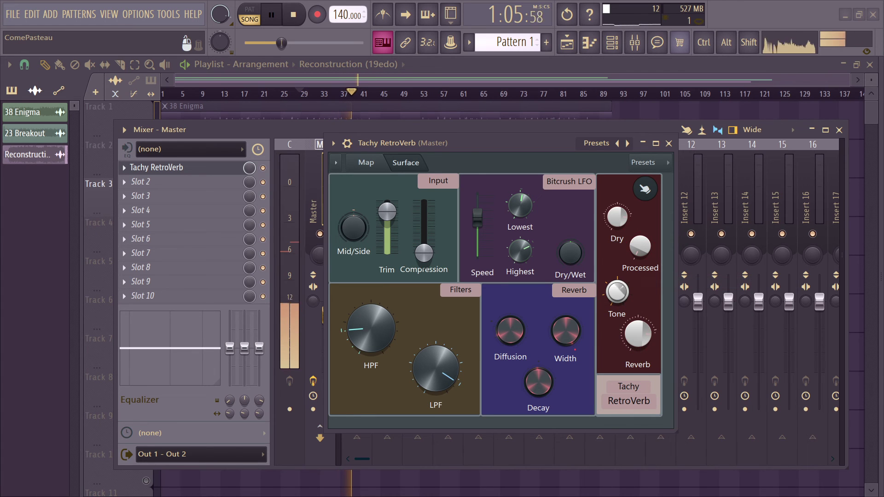
drag(518, 337, 574, 330)
key(space)
drag(501, 140, 351, 144)
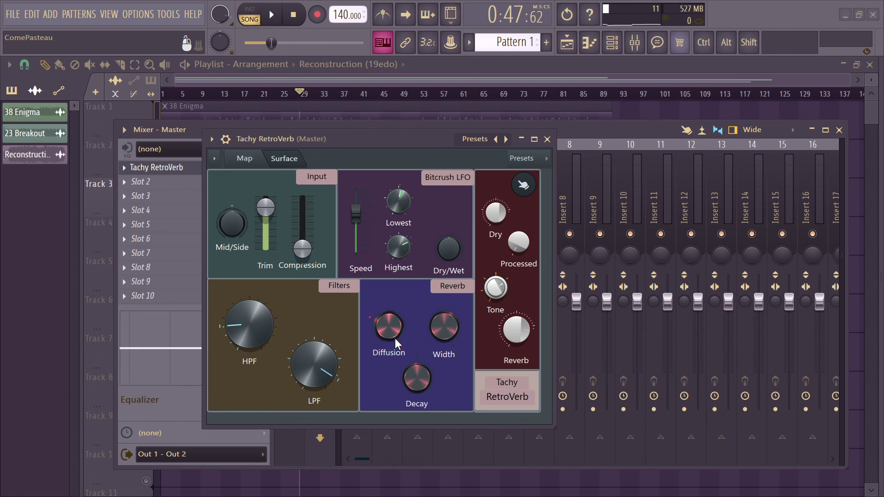
drag(397, 322, 396, 313)
drag(389, 153, 489, 175)
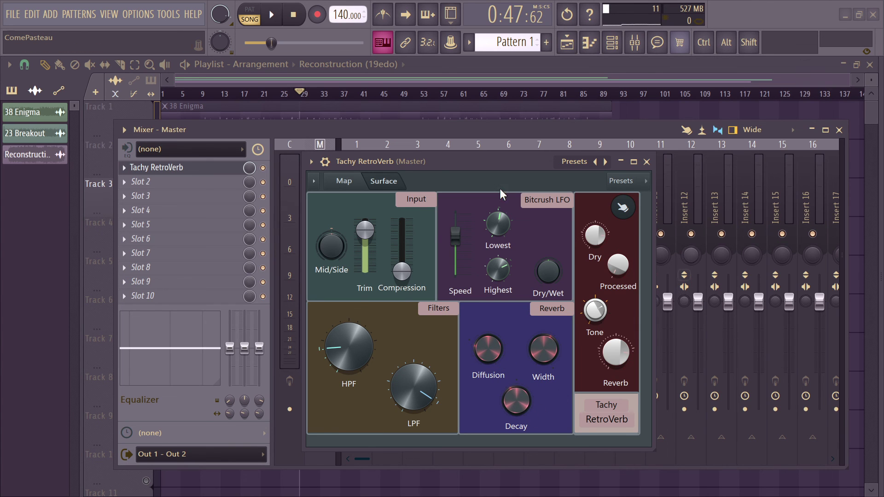
- Play the track from about bar 35 and rework the filters, bringing HPF near its minimum and LPF to about two o'clock
key(space)
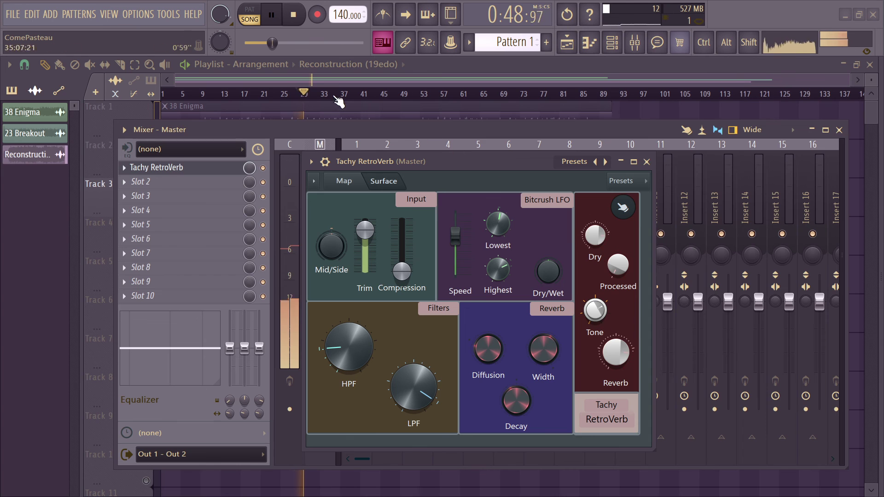
click(337, 94)
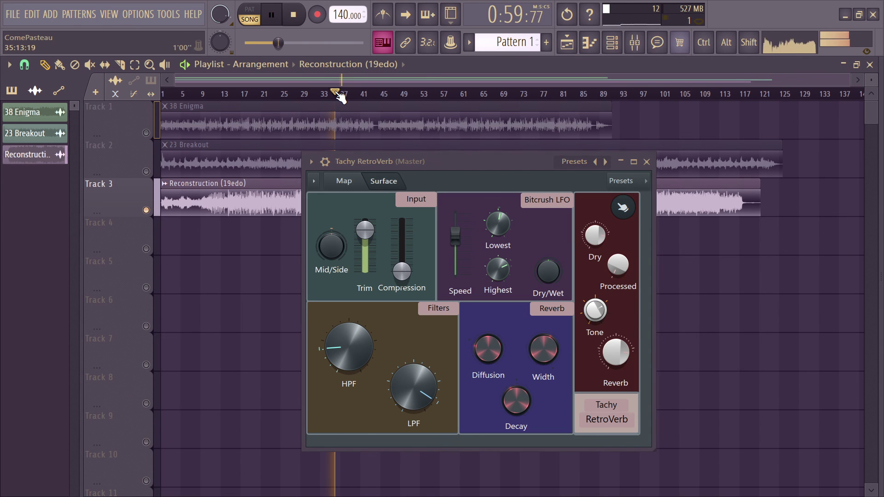
click(623, 356)
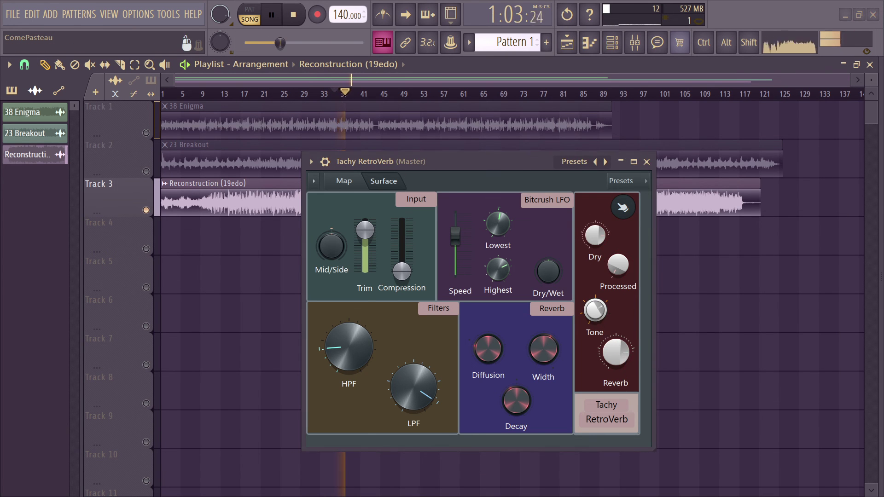
drag(349, 348, 368, 373)
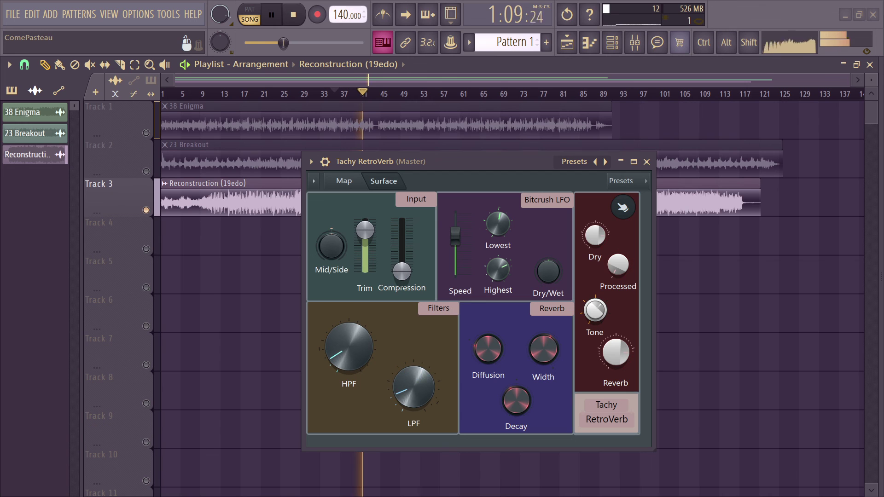
drag(414, 386, 414, 369)
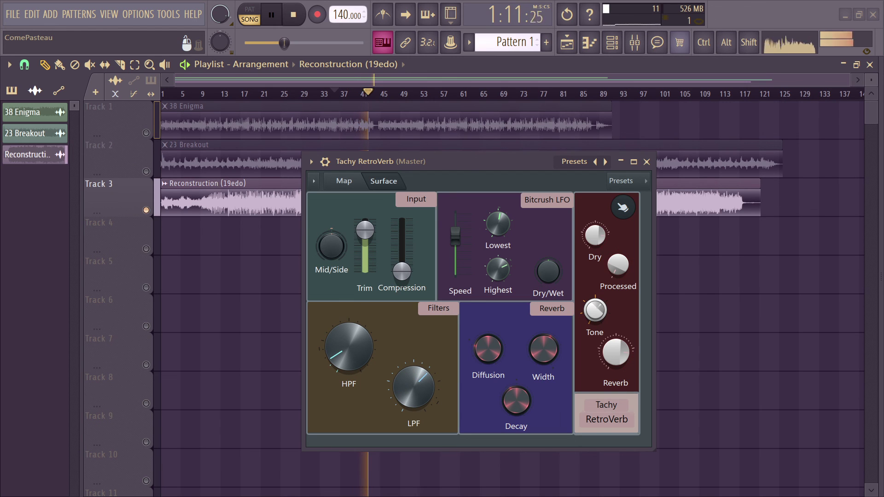
drag(429, 389, 428, 391)
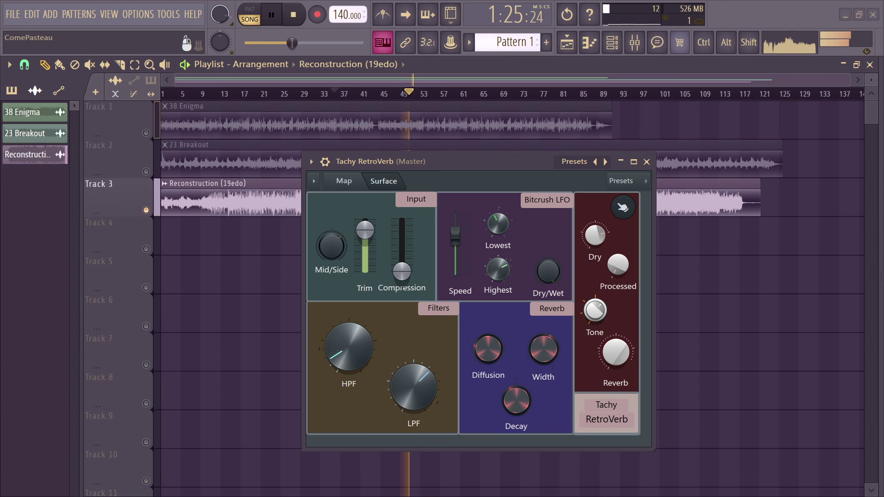
- Adjust the Bitcrush LFO and Reverb level of Tachy RetroVerb during playback, then stop the track
mouse_move(455, 236)
mouse_down()
mouse_move(460, 230)
mouse_move(456, 236)
mouse_up()
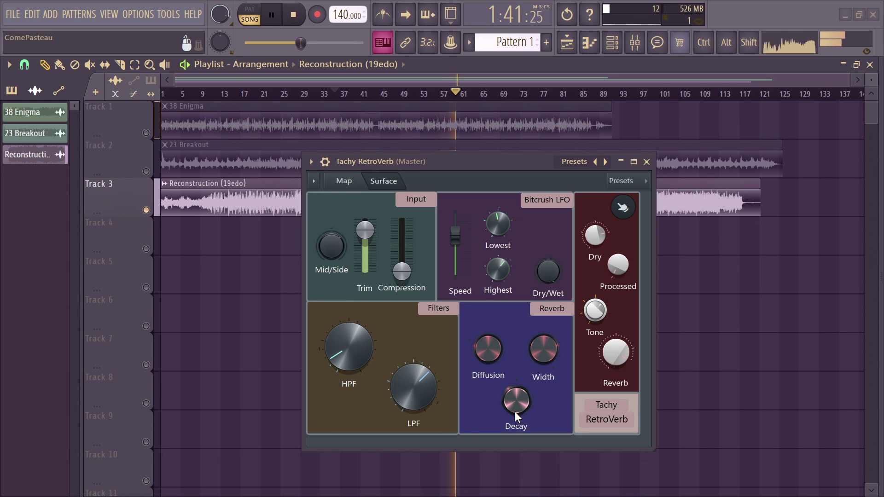
right_click(599, 244)
key(Escape)
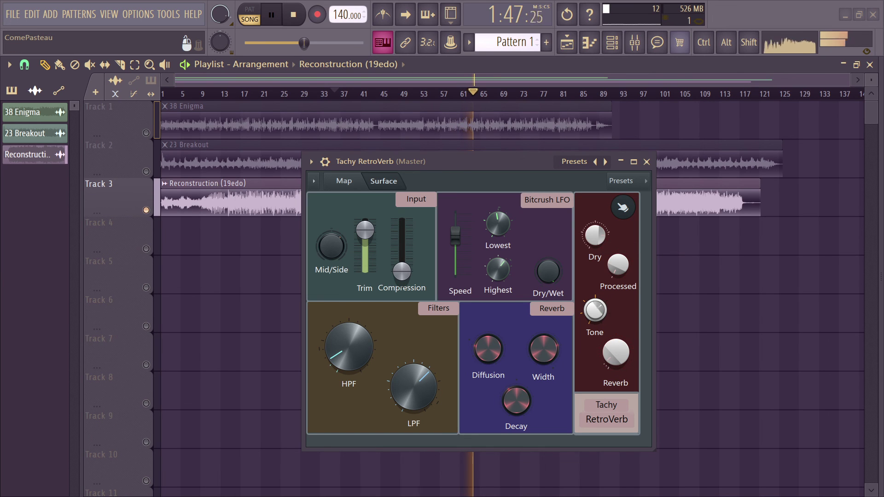
drag(615, 352, 616, 317)
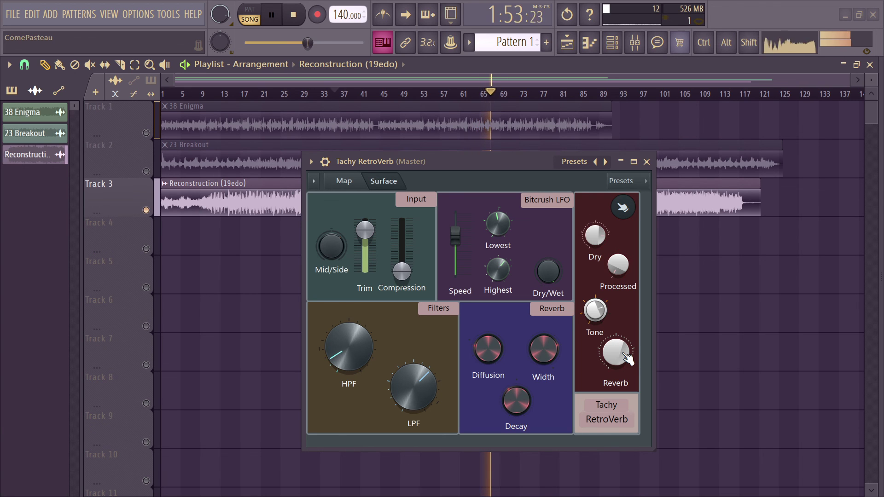
key(space)
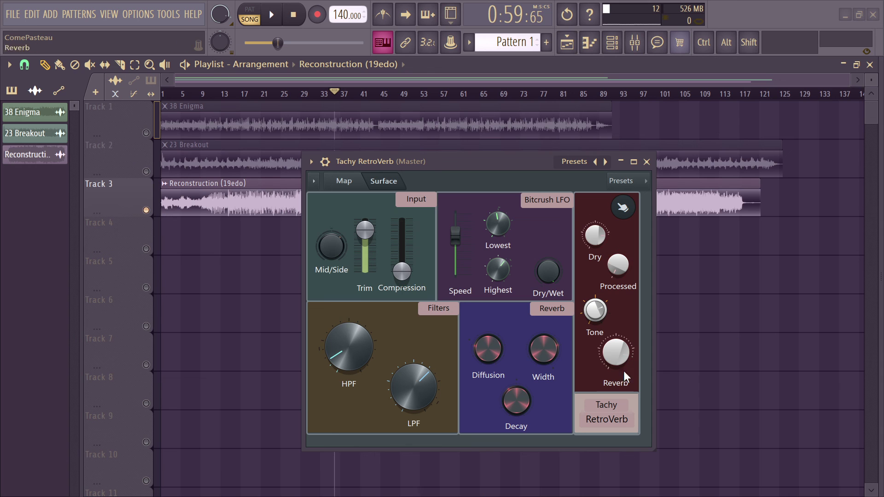
drag(429, 159, 491, 175)
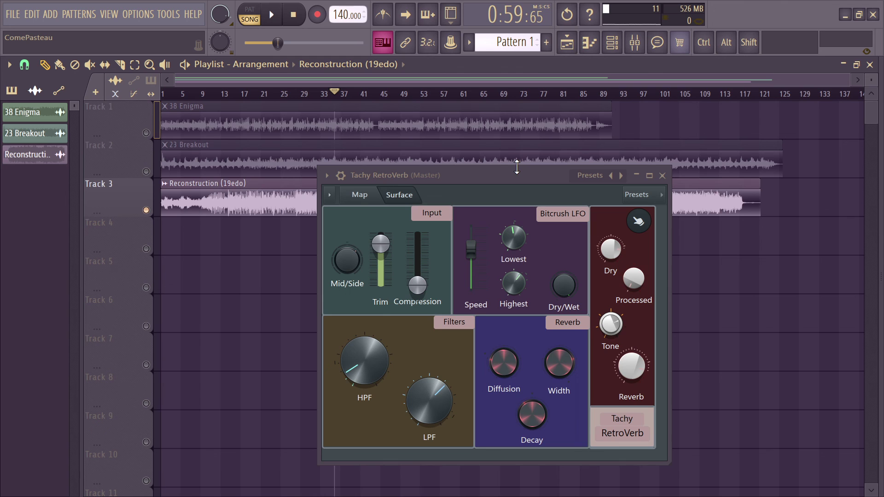
drag(517, 178, 554, 136)
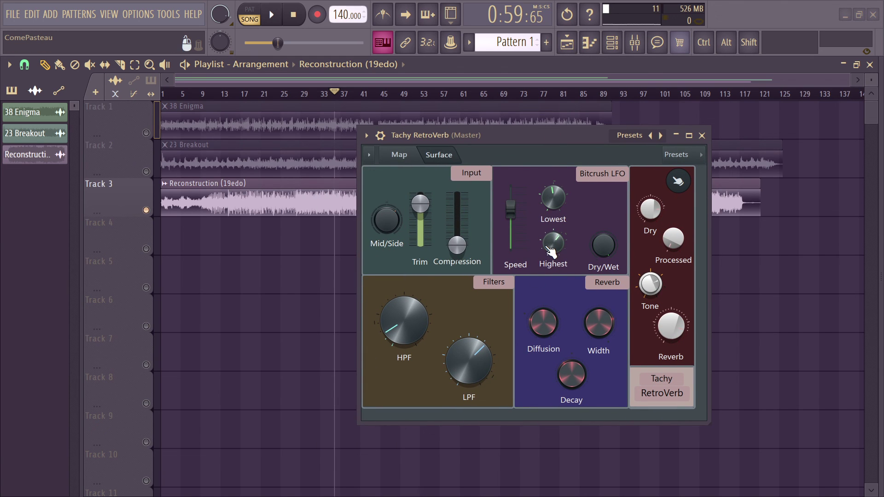
drag(517, 134, 410, 175)
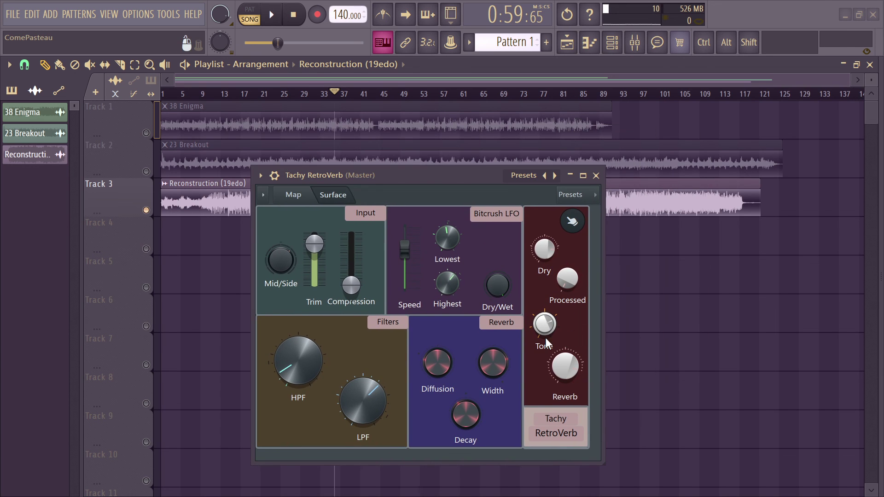
drag(355, 177, 445, 156)
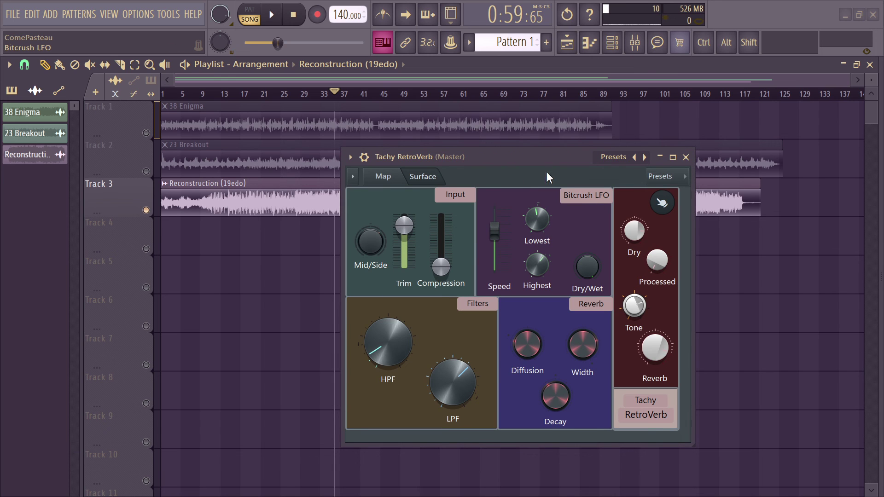
drag(507, 156, 501, 153)
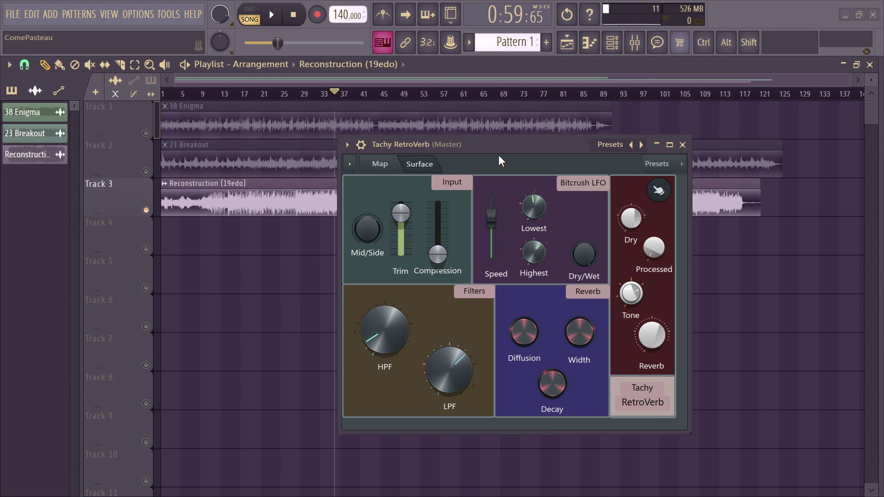
drag(490, 148, 417, 133)
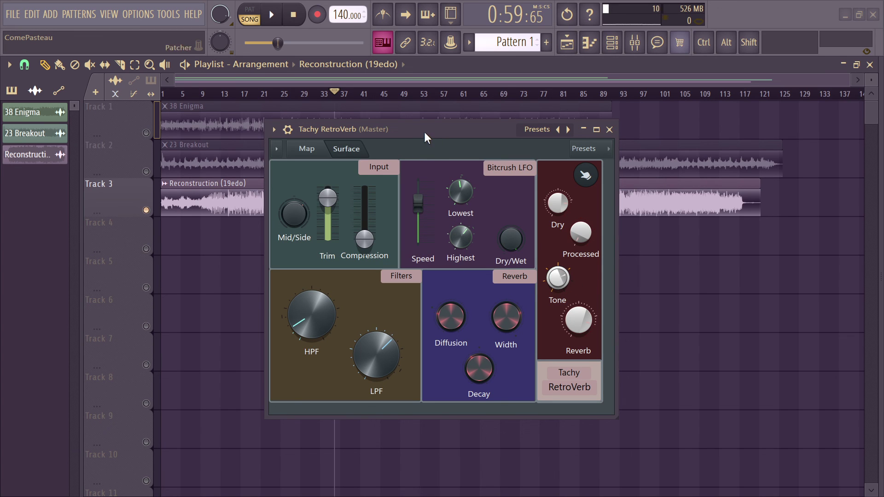
drag(421, 131, 543, 146)
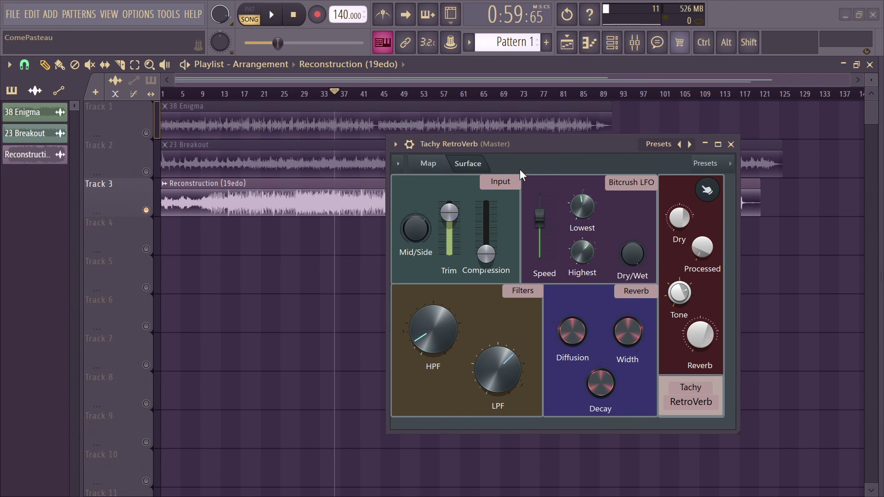
drag(479, 152, 421, 145)
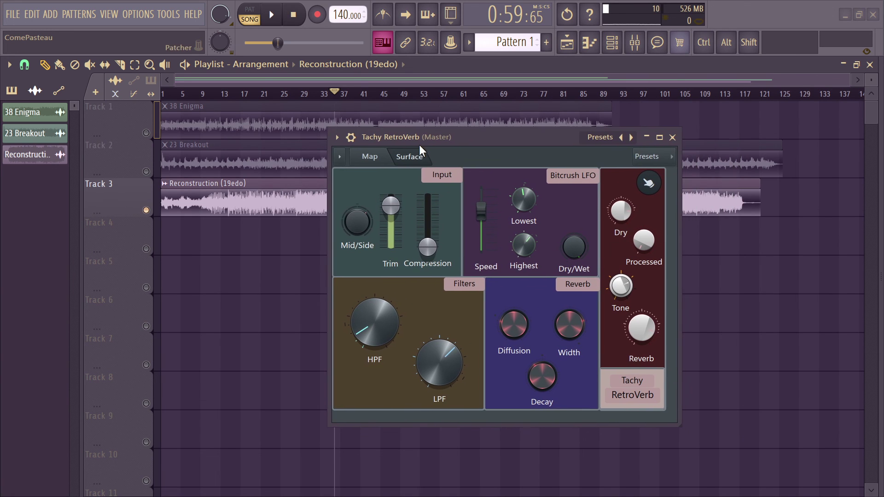
drag(481, 137, 473, 130)
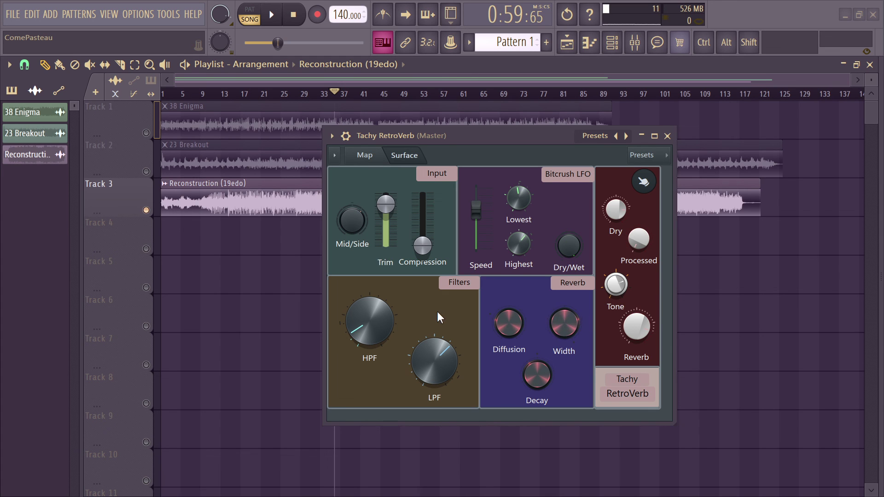
- Switch to OBS to bring up its recording controls
key(alt+Tab)
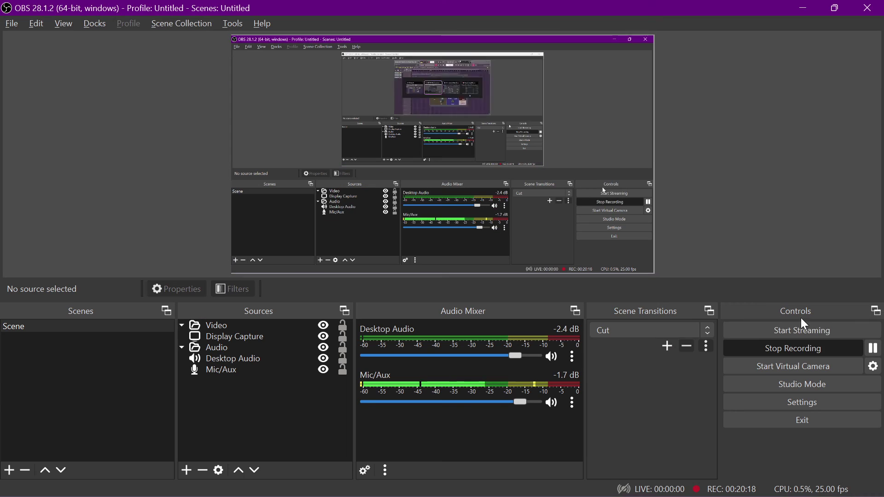